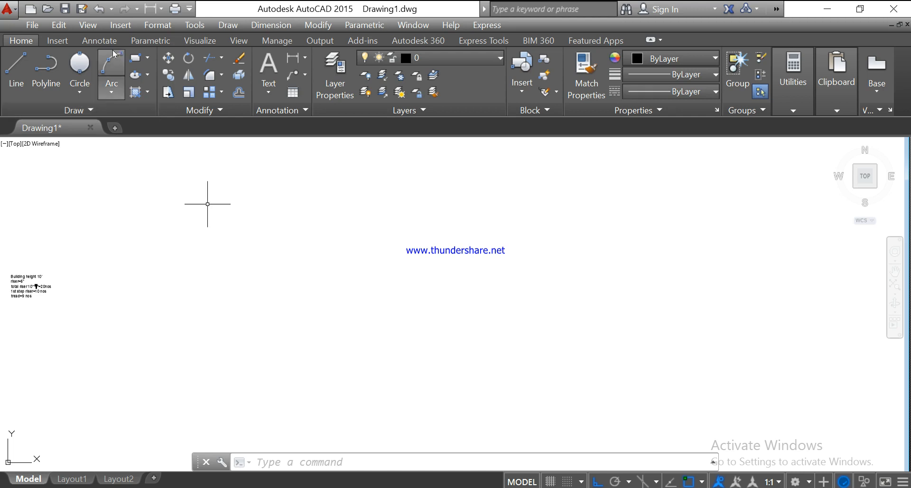
# Step: Draw a 40' by 30' rectangle in the empty area beside the stair notes
pyautogui.click(136, 61)
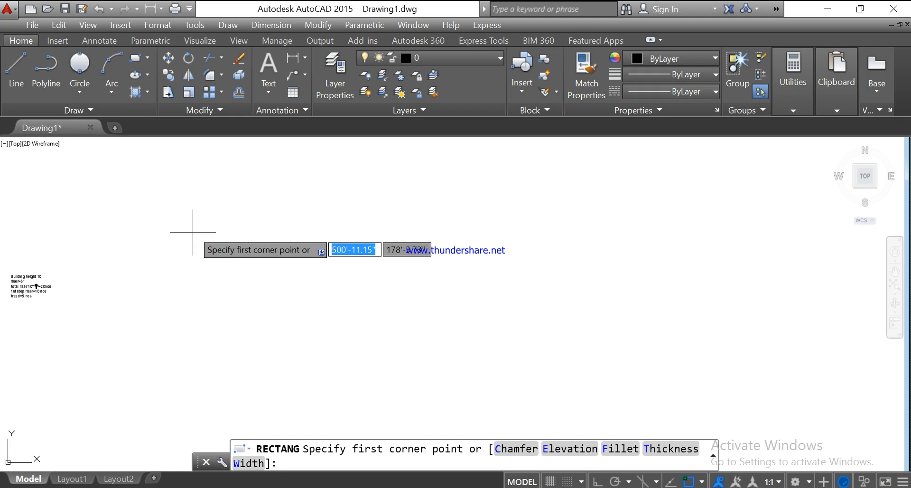
pyautogui.click(136, 59)
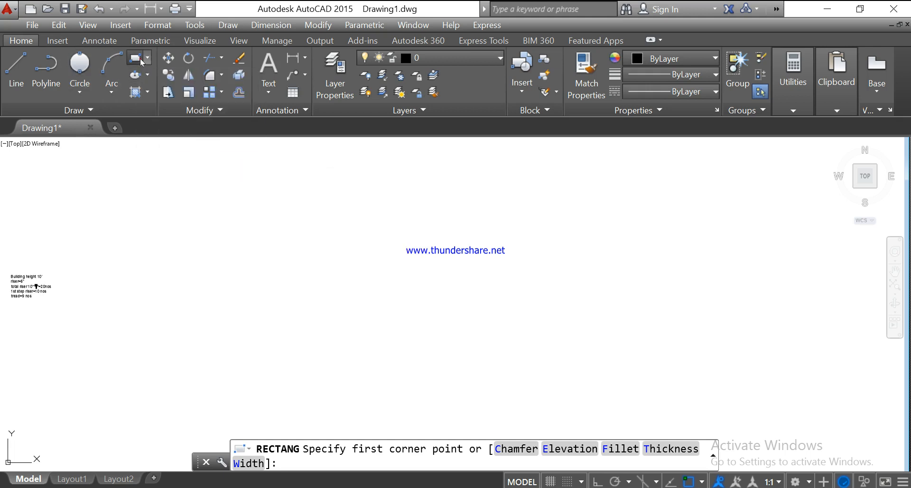
pyautogui.click(203, 188)
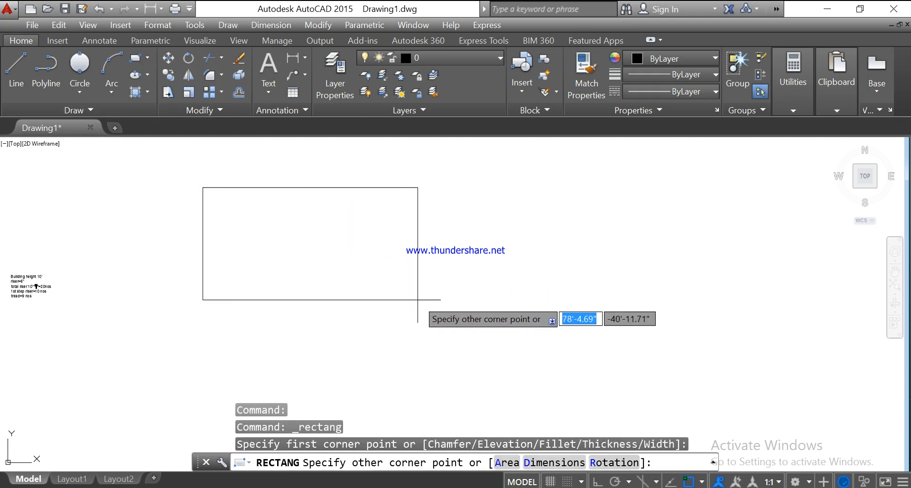
pyautogui.write("40'")
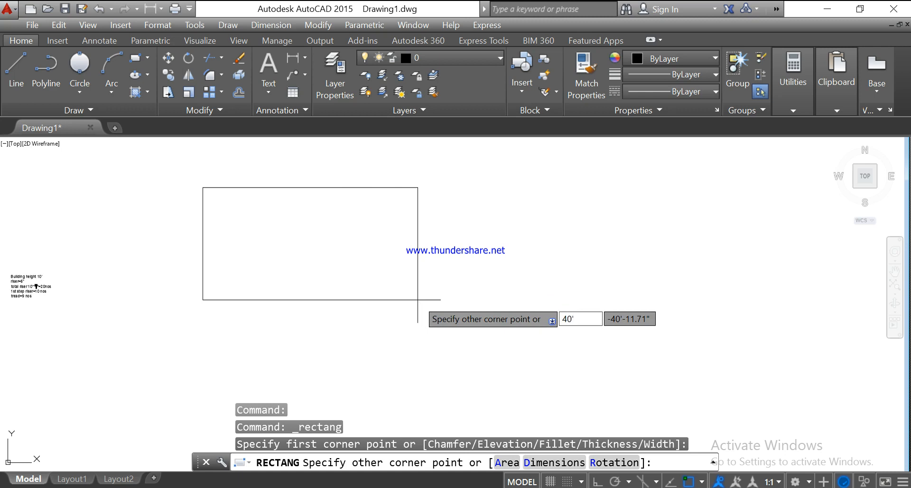
pyautogui.press('Tab')
pyautogui.write("30'")
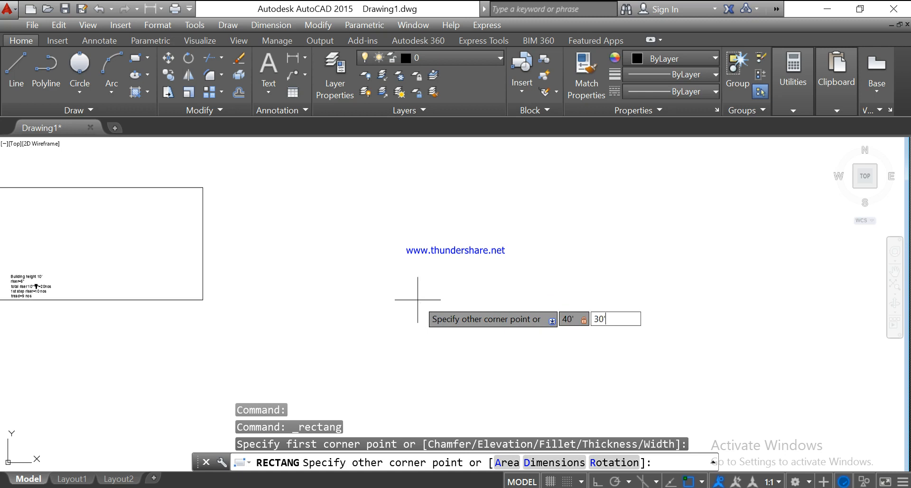
pyautogui.press('Return')
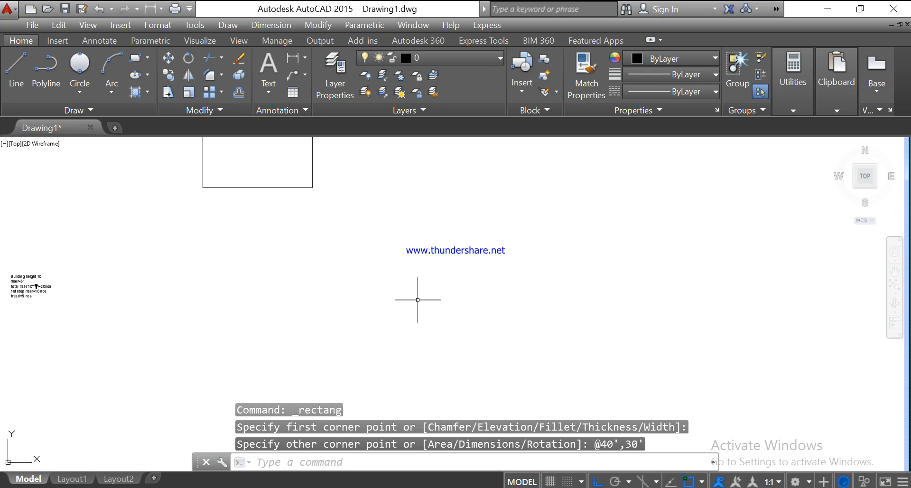
pyautogui.moveTo(355, 236); pyautogui.dragTo(354, 321, button='middle')
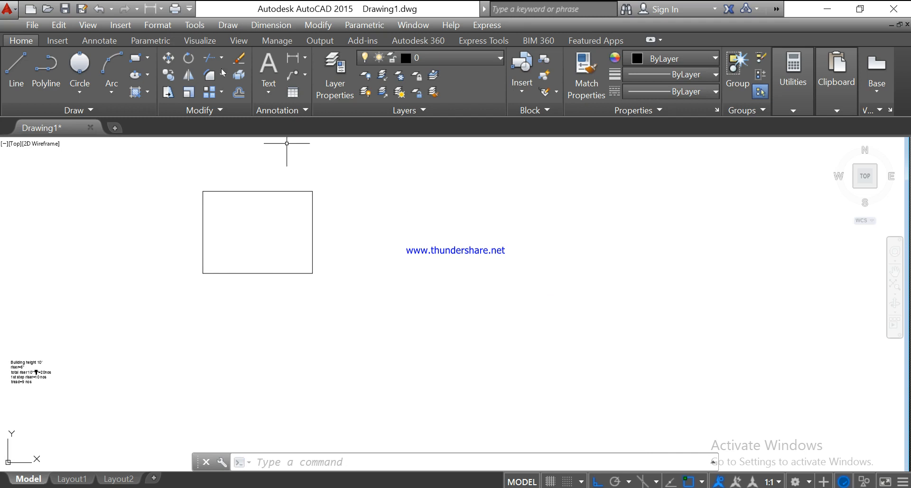
# Step: Offset the rectangle 5" to the inside to form the wall thickness
pyautogui.click(239, 92)
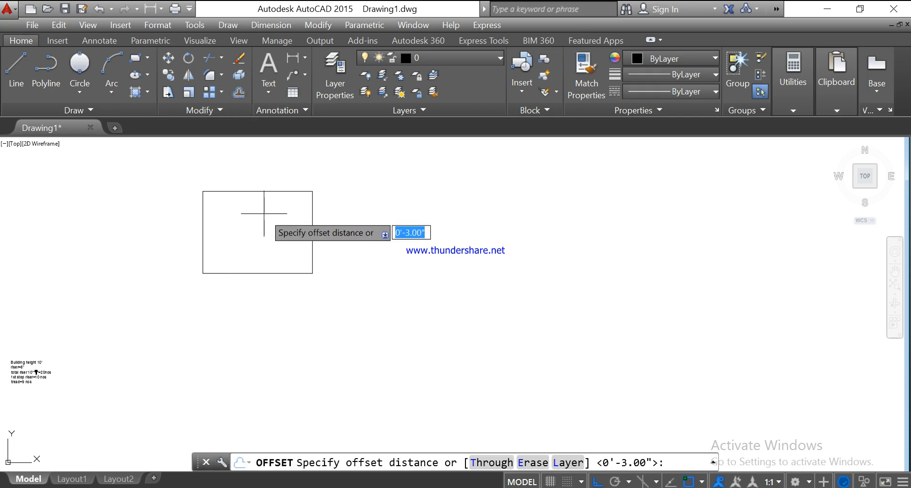
pyautogui.write('5')
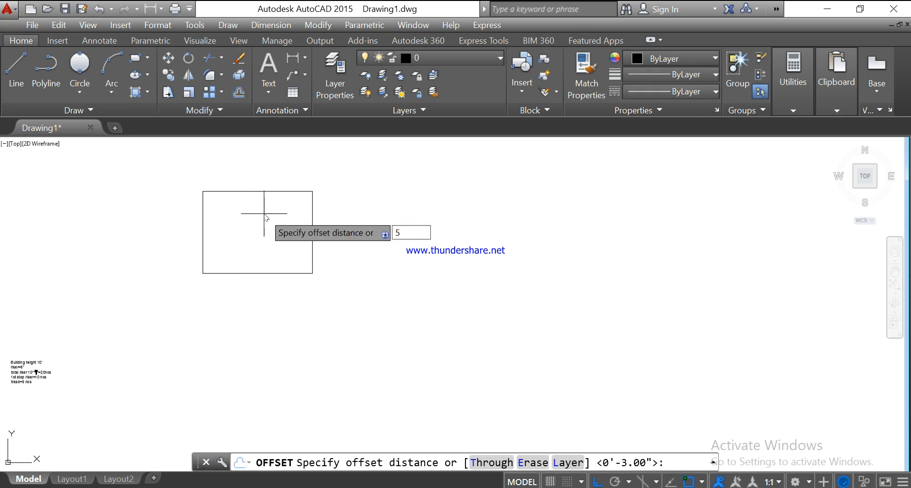
pyautogui.write('"')
pyautogui.press('Return')
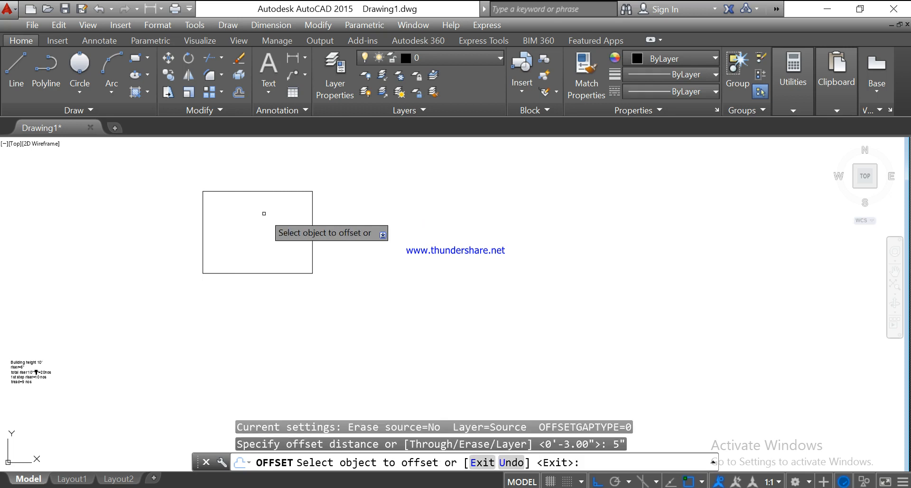
pyautogui.click(256, 191)
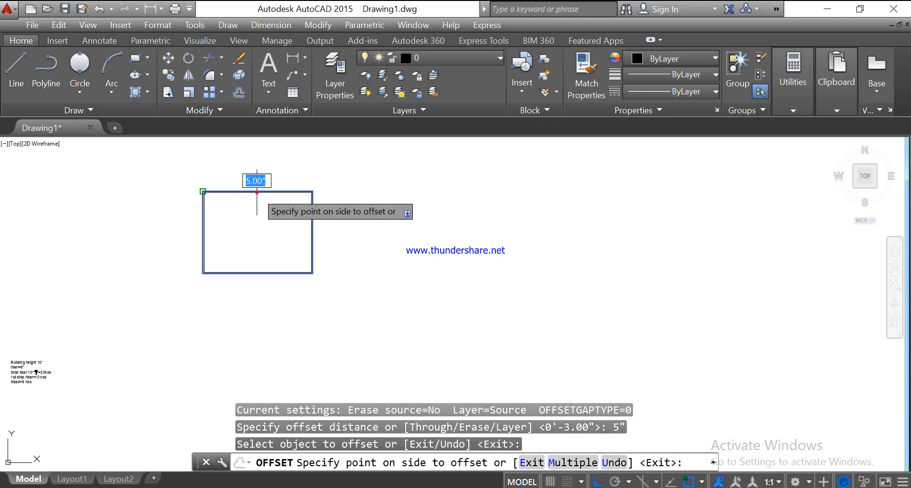
pyautogui.click(259, 219)
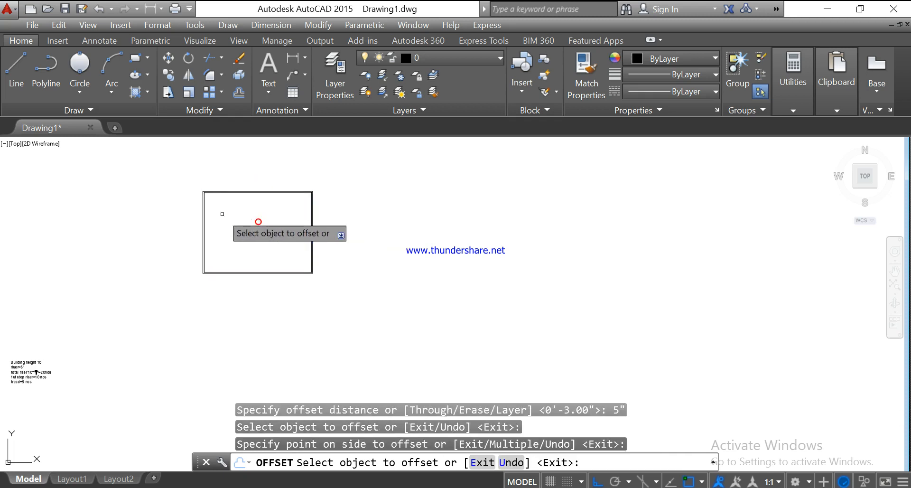
pyautogui.moveTo(223, 214); pyautogui.dragTo(243, 257, button='middle')
pyautogui.scroll(5, 244, 268)
pyautogui.scroll(-2, 464, 287)
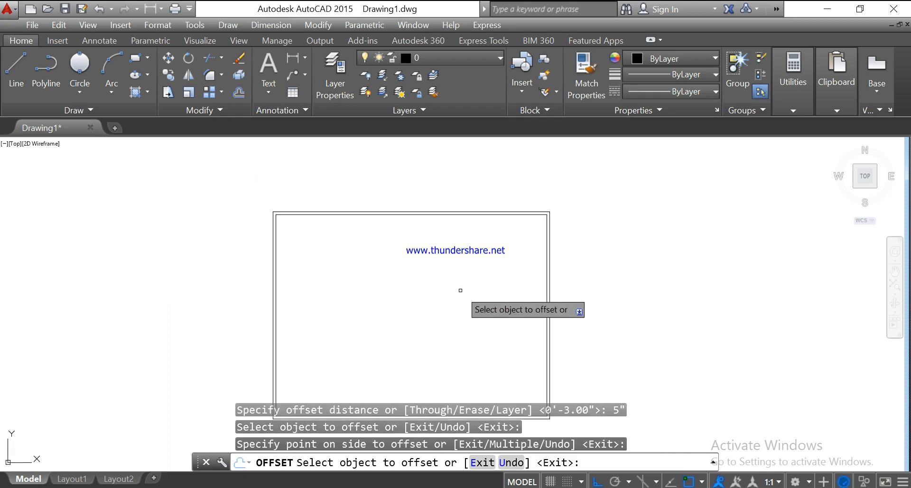
pyautogui.moveTo(452, 304); pyautogui.dragTo(433, 240, button='middle')
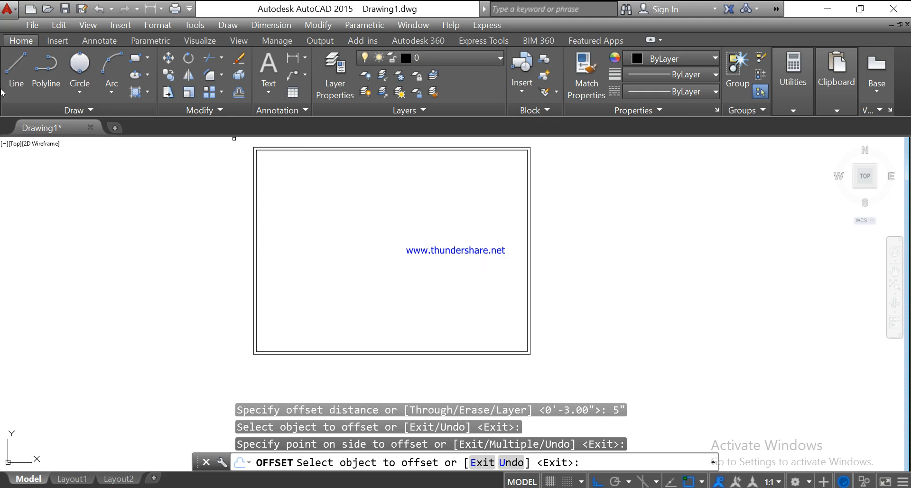
# Step: Draw a line from the inner lower-right corner 10' up the wall, continuing horizontally left to past the middle of the room
pyautogui.click(15, 76)
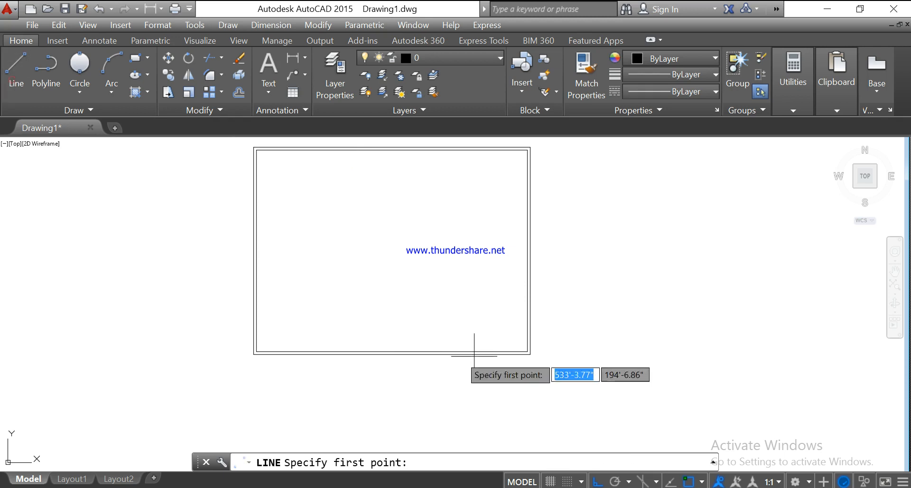
pyautogui.click(527, 352)
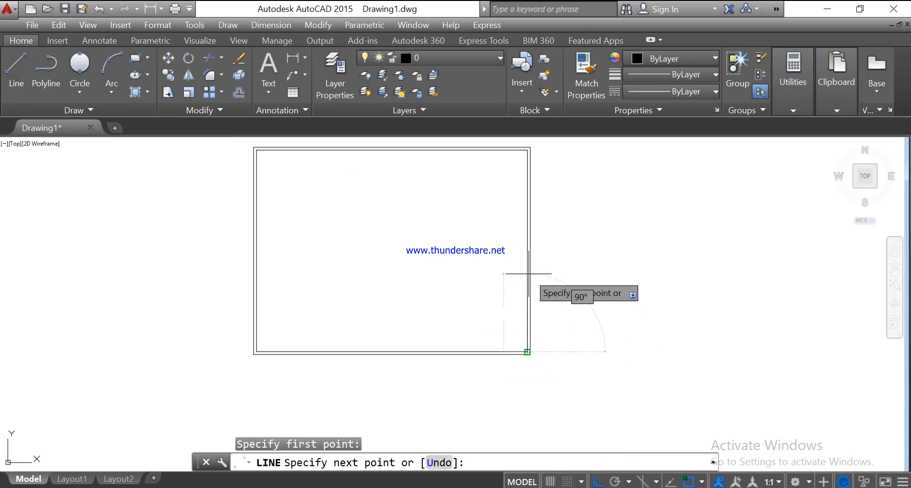
pyautogui.write('1')
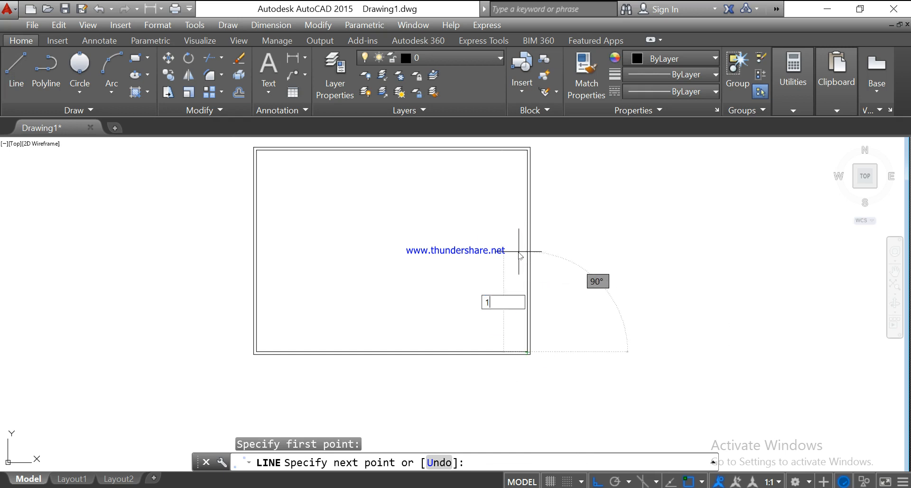
pyautogui.write("0'")
pyautogui.press('Return')
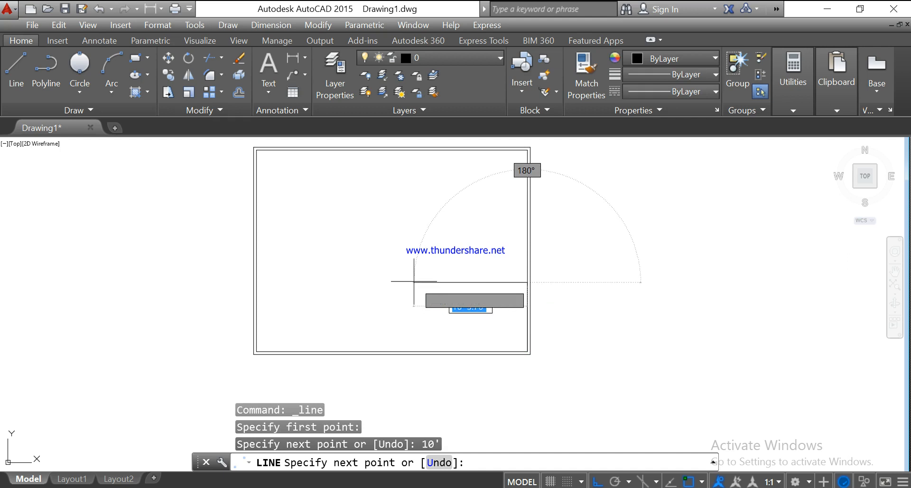
pyautogui.click(370, 283)
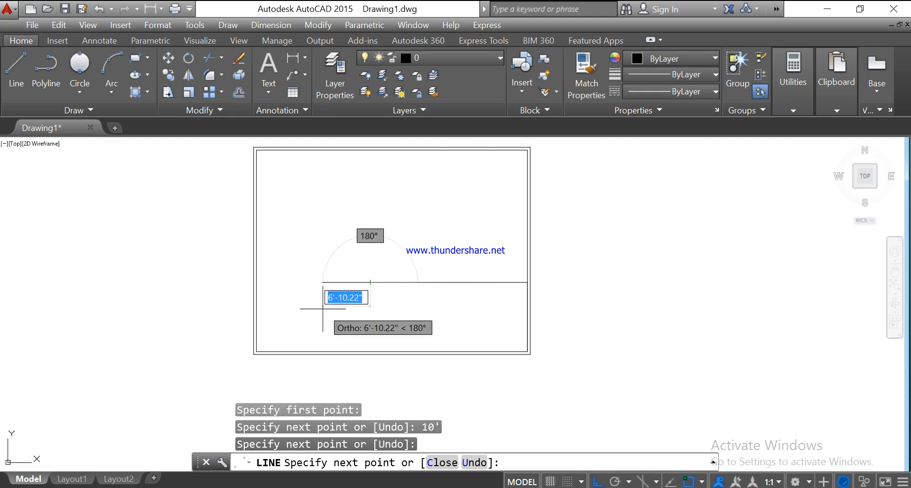
pyautogui.press('Escape')
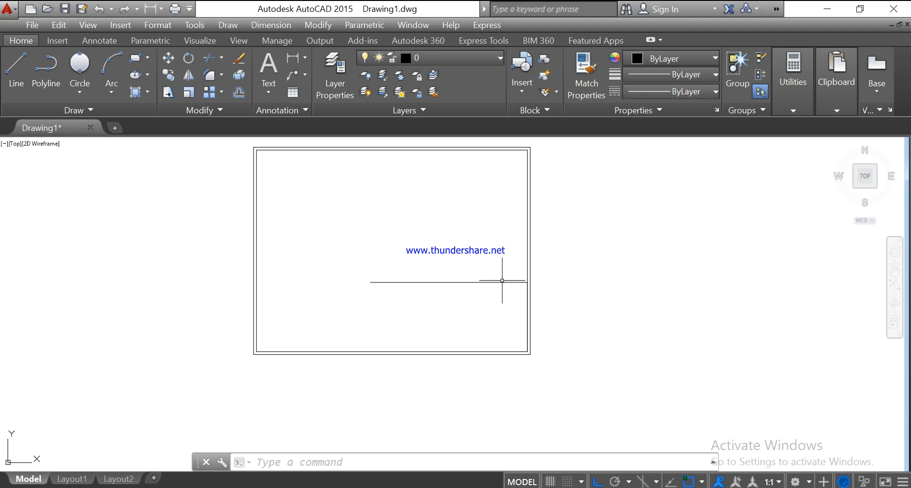
pyautogui.click(19, 83)
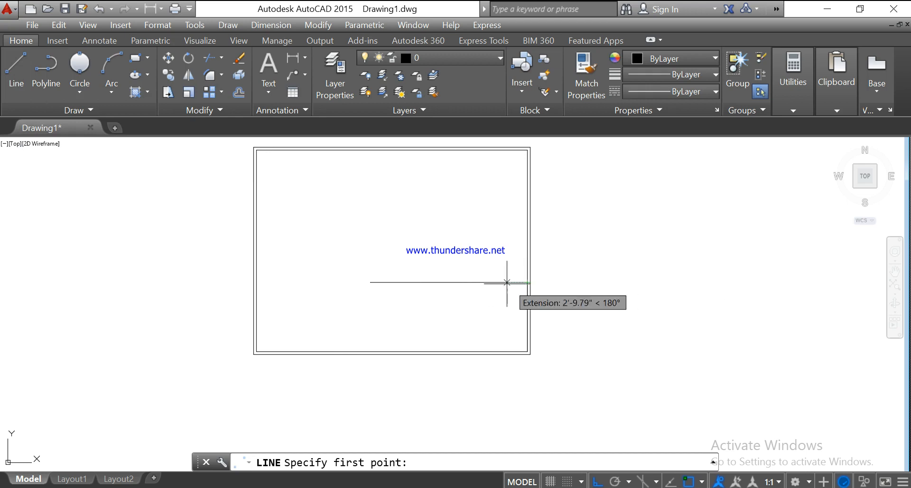
pyautogui.write('6')
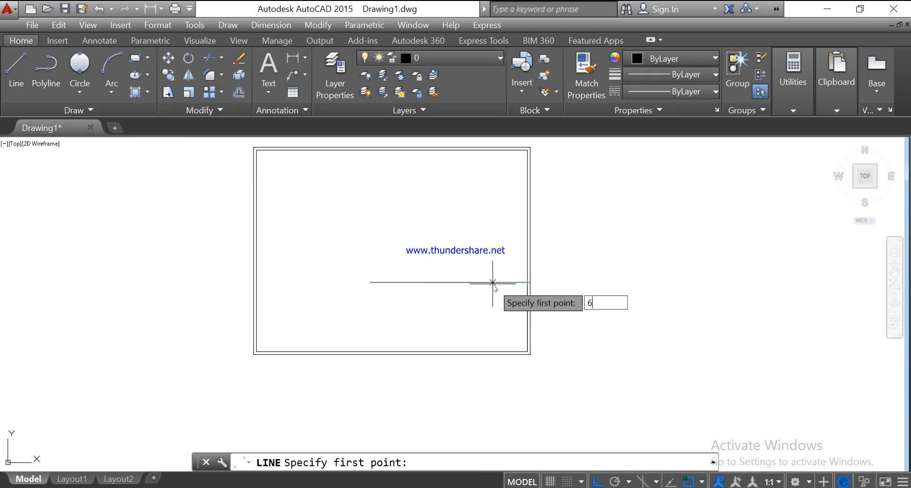
pyautogui.write("'")
pyautogui.press('Escape')
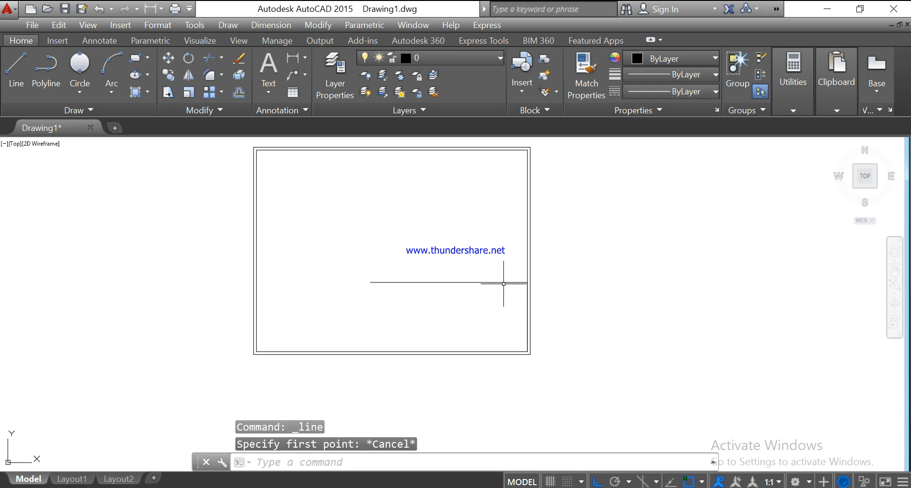
# Step: Draw a vertical line from a point on the horizontal line 6' from the right inner wall down to the lower inner wall
pyautogui.click(16, 66)
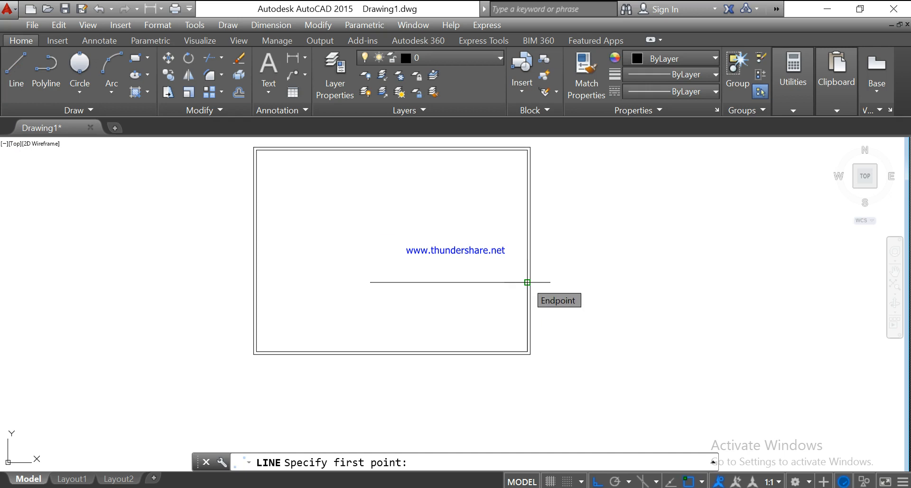
pyautogui.scroll(4, 526, 282)
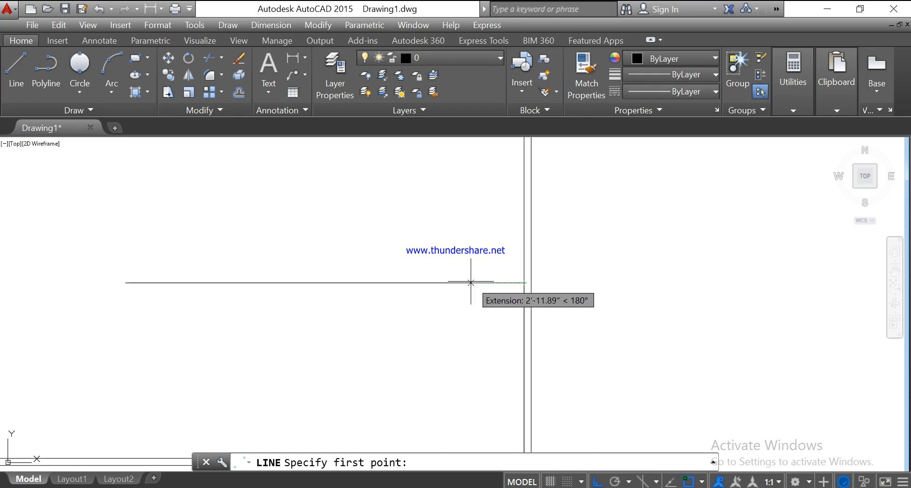
pyautogui.write("6'")
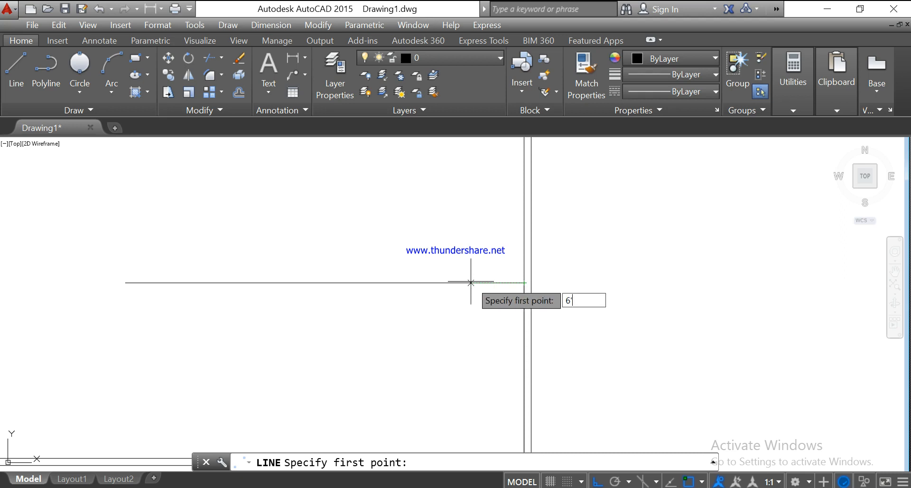
pyautogui.press('Return')
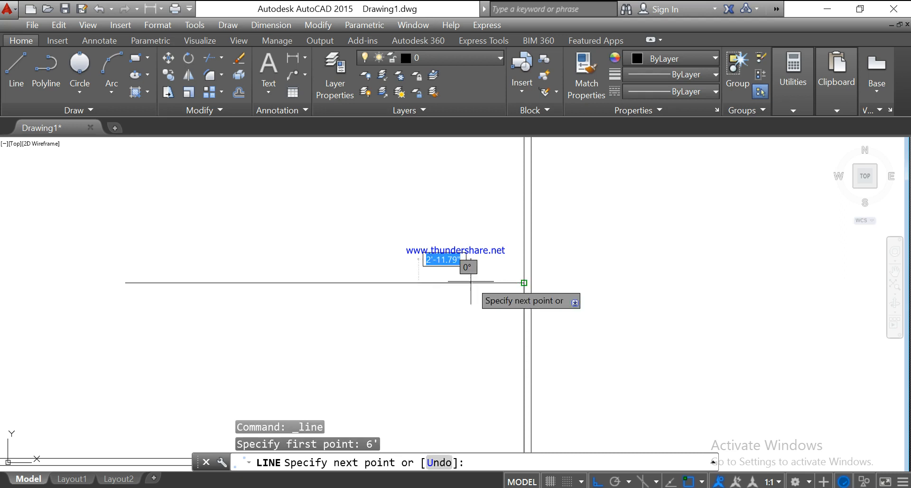
pyautogui.scroll(-2, 451, 371)
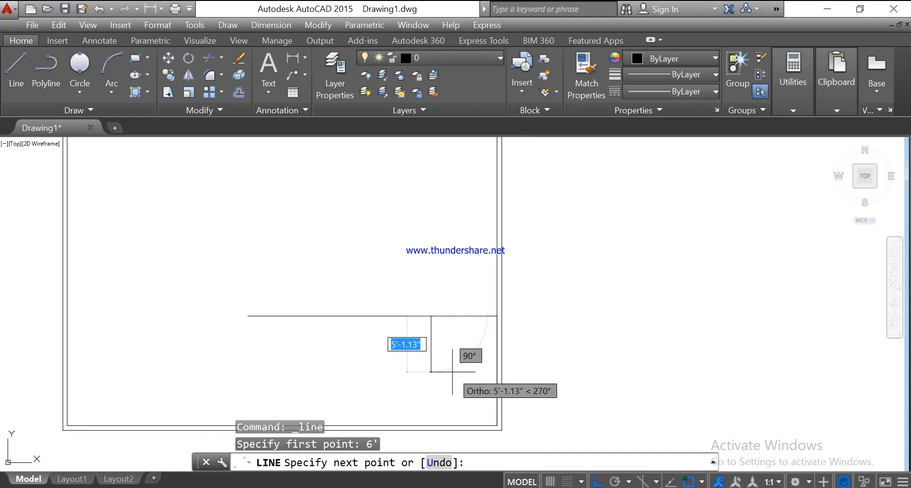
pyautogui.moveTo(451, 371); pyautogui.dragTo(466, 256, button='middle')
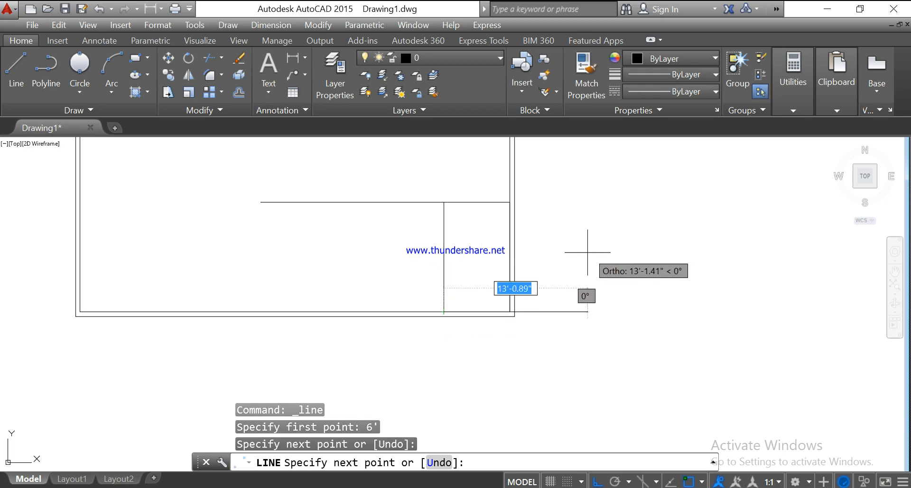
pyautogui.press('Escape')
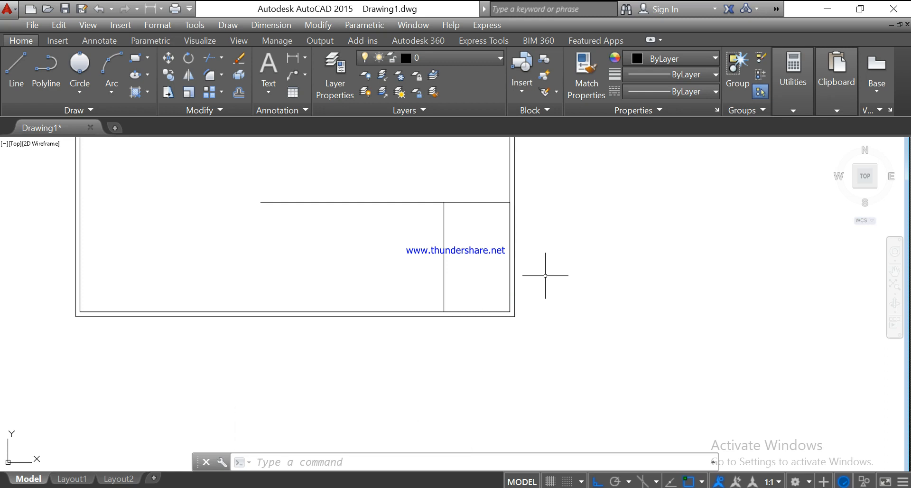
# Step: Copy the stair calculation notes and paste the copy to the right of the new building plan
pyautogui.scroll(-4, 545, 275)
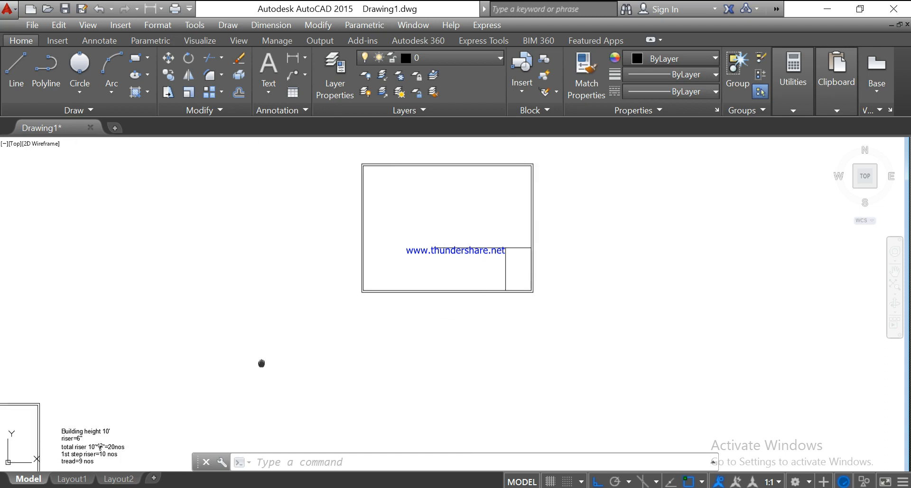
pyautogui.moveTo(261, 366); pyautogui.dragTo(255, 314, button='middle')
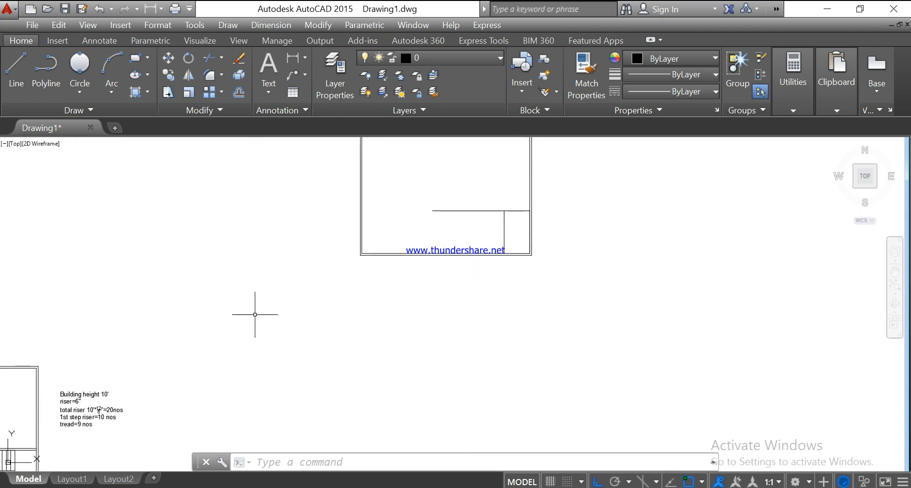
pyautogui.click(49, 370)
pyautogui.click(132, 445)
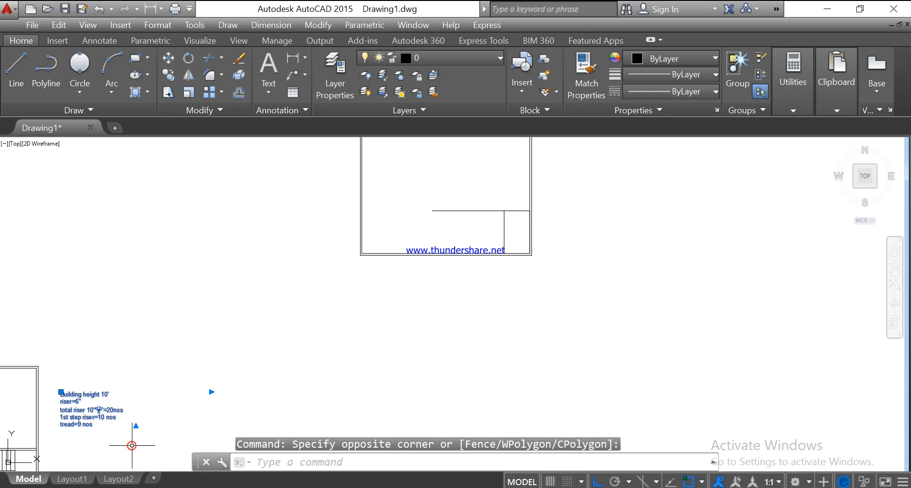
pyautogui.hotkey('ctrl', 'c')
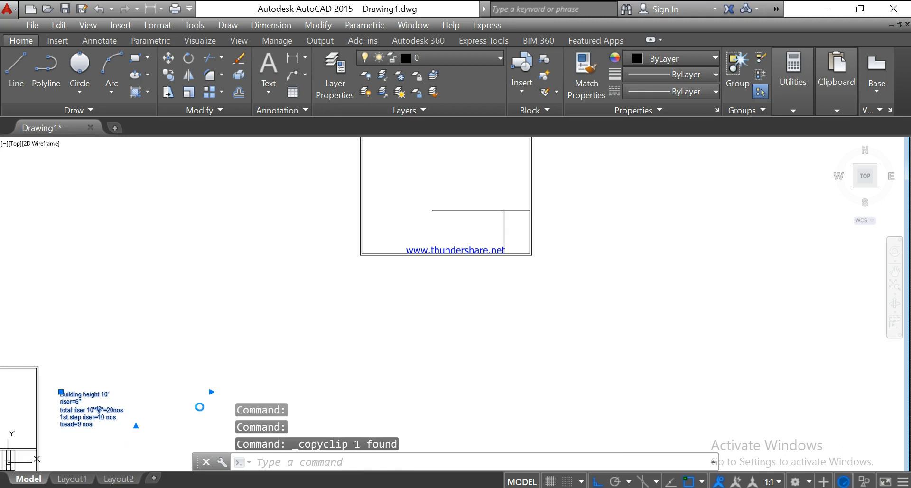
pyautogui.hotkey('ctrl', 'v')
pyautogui.moveTo(597, 215); pyautogui.dragTo(554, 375, button='middle')
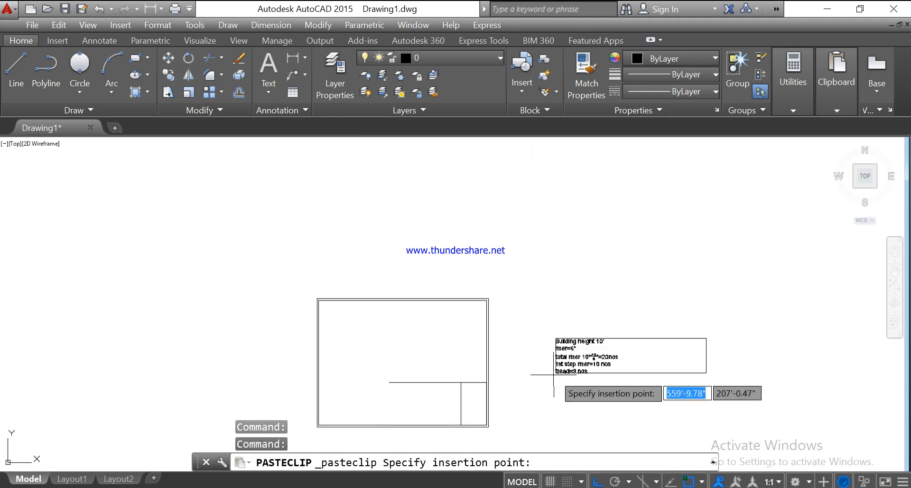
pyautogui.click(542, 349)
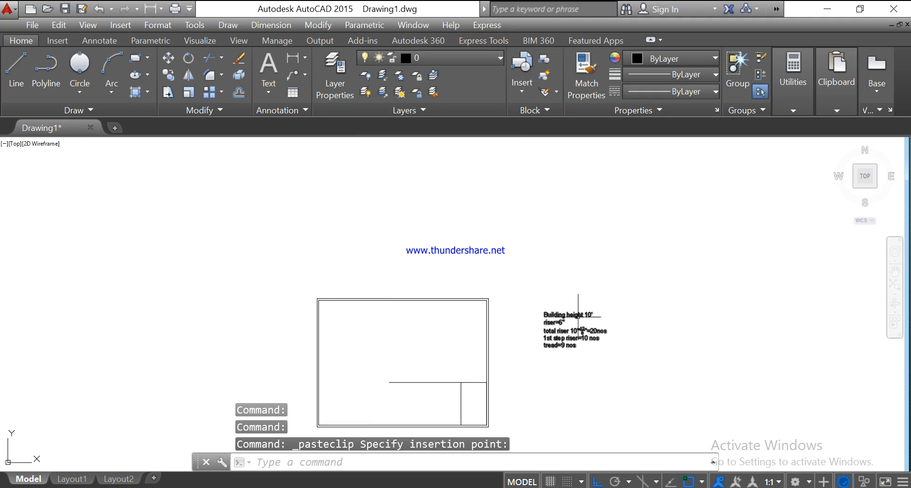
pyautogui.scroll(2, 569, 338)
pyautogui.moveTo(523, 370); pyautogui.dragTo(539, 306, button='middle')
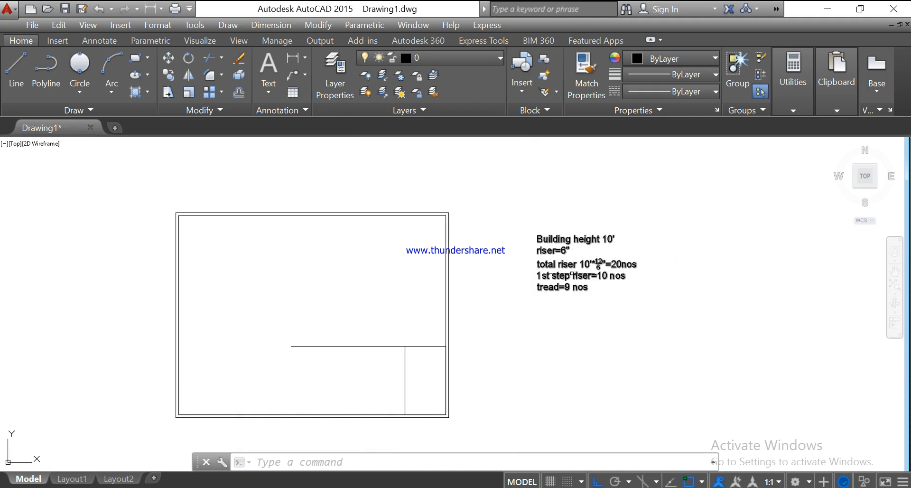
# Step: Sketch a riser line about 2'-5" high below the pasted notes, continuing into a horizontal tread line to the right
pyautogui.scroll(4, 600, 272)
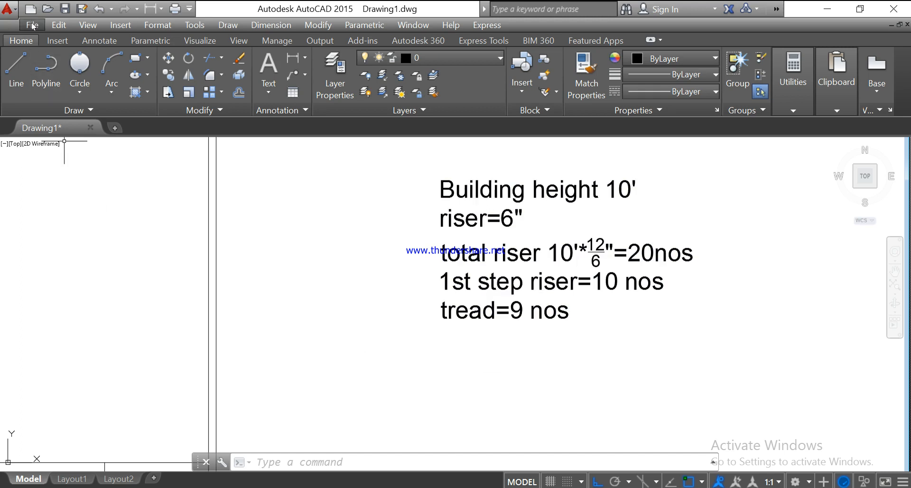
pyautogui.click(16, 69)
pyautogui.moveTo(610, 342); pyautogui.dragTo(499, 342, button='middle')
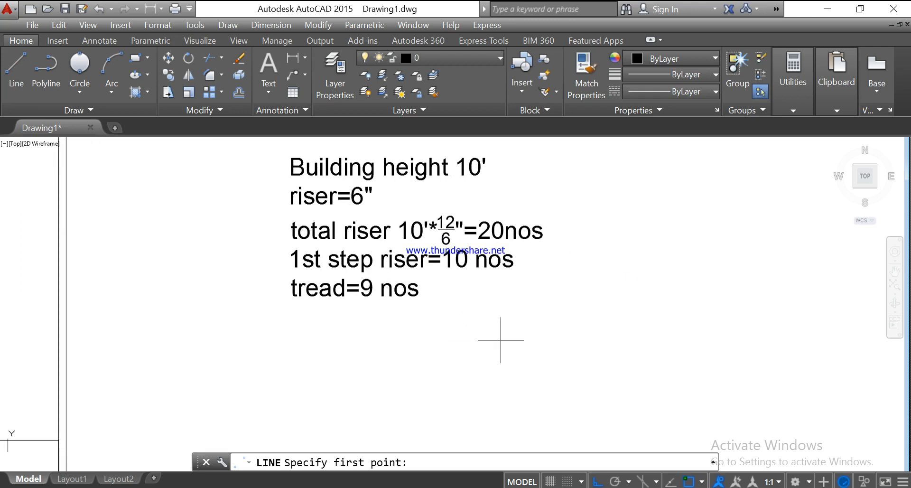
pyautogui.click(520, 355)
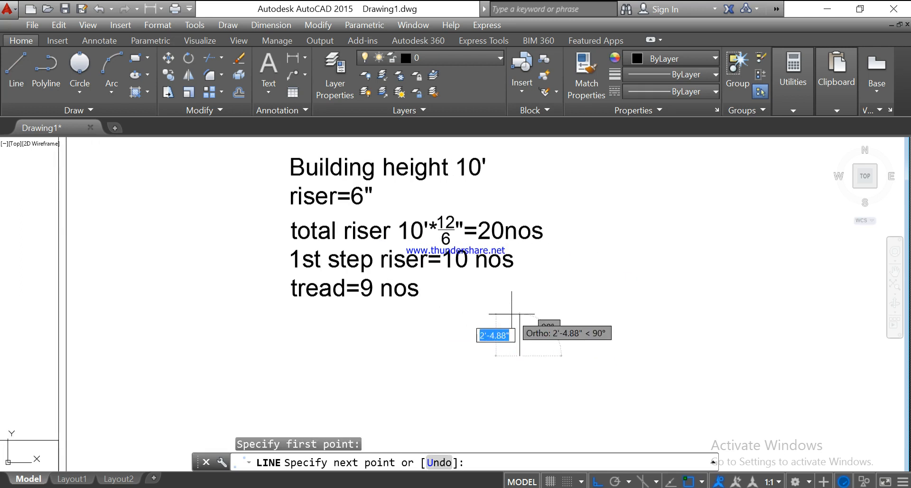
pyautogui.click(519, 314)
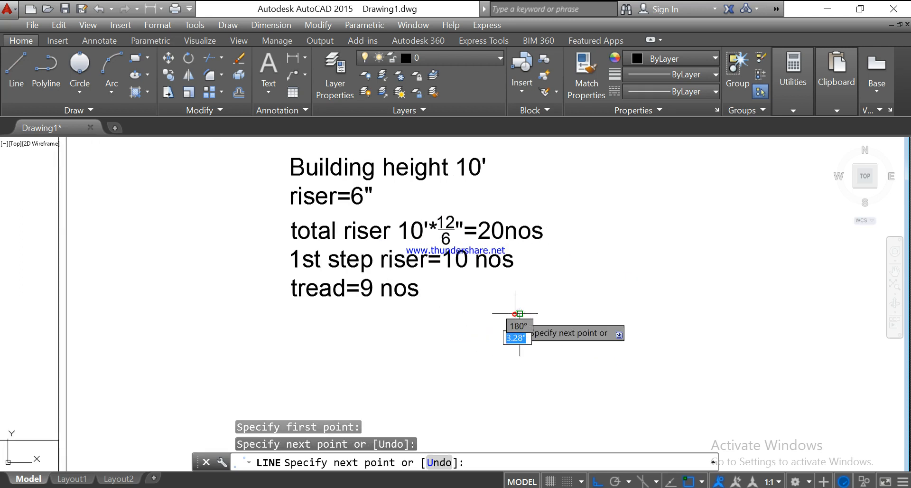
pyautogui.click(602, 314)
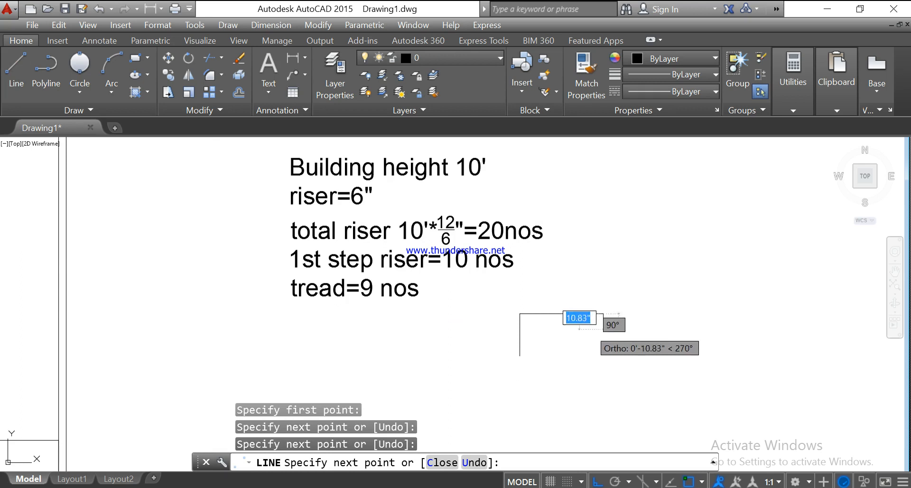
pyautogui.press('Escape')
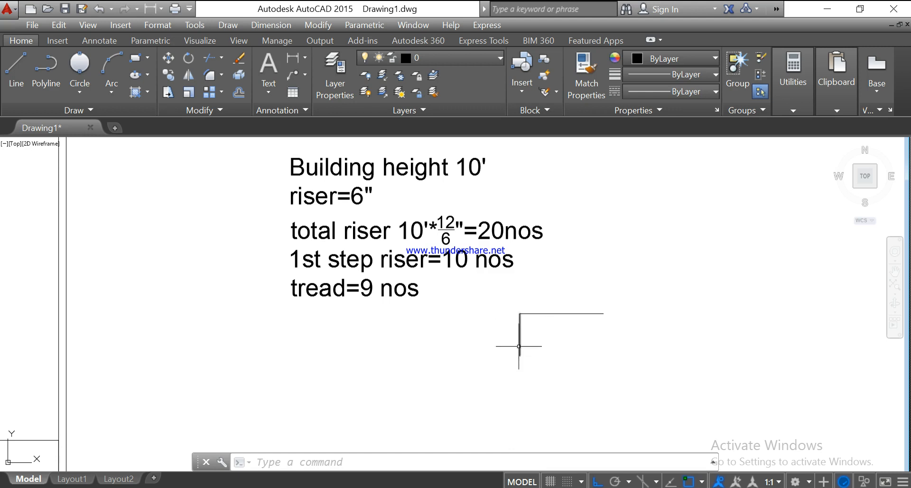
pyautogui.scroll(-2, 436, 240)
pyautogui.moveTo(436, 239); pyautogui.dragTo(577, 239, button='middle')
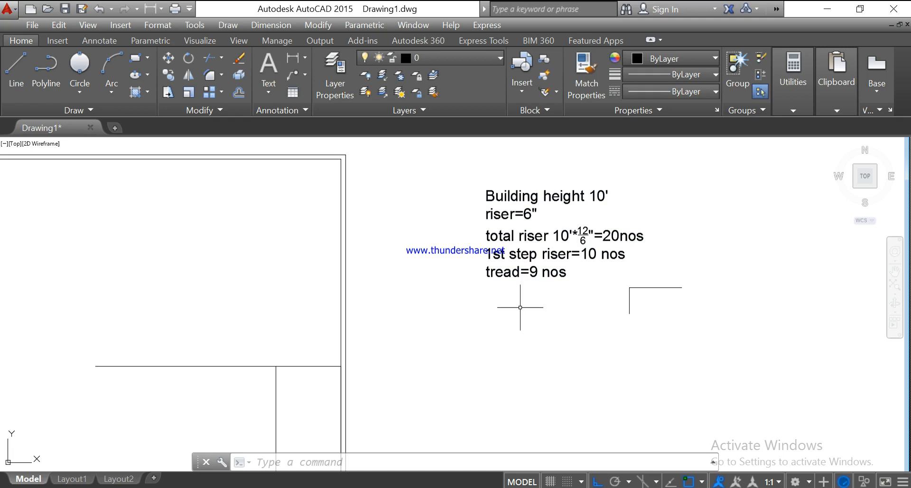
pyautogui.scroll(-3, 520, 307)
pyautogui.moveTo(525, 309); pyautogui.dragTo(688, 280, button='middle')
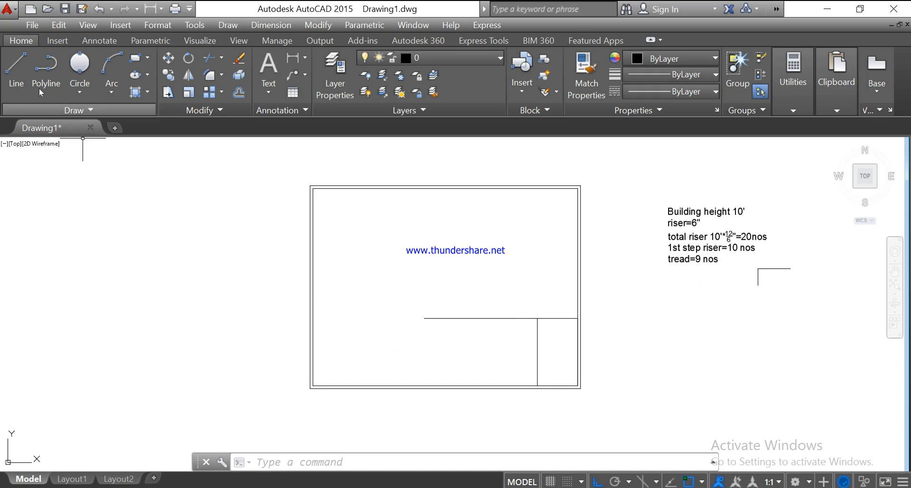
pyautogui.click(17, 67)
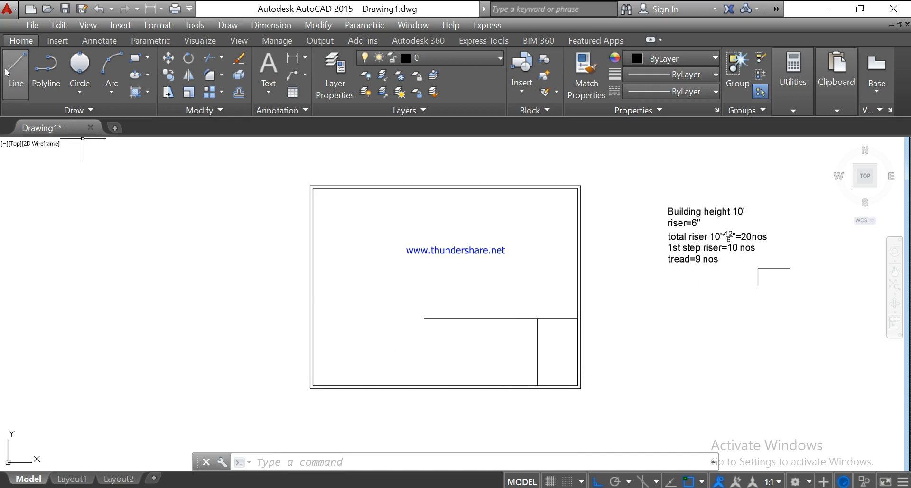
pyautogui.click(537, 318)
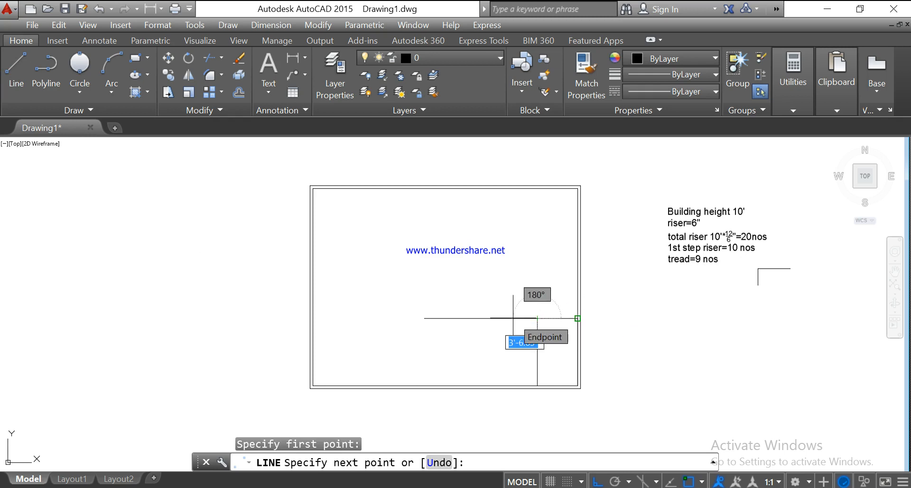
pyautogui.press('Escape')
# Step: Offset the vertical line in the stair area 1' to the left to form the first tread
pyautogui.click(240, 92)
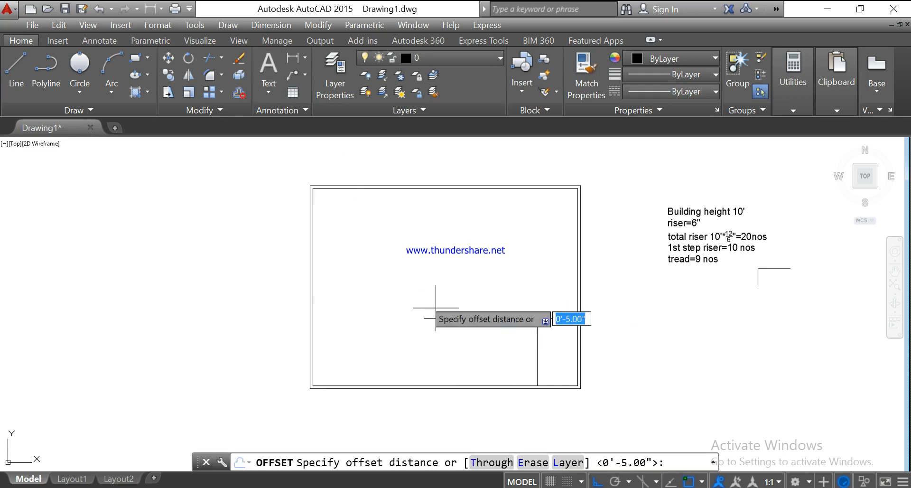
pyautogui.write('of')
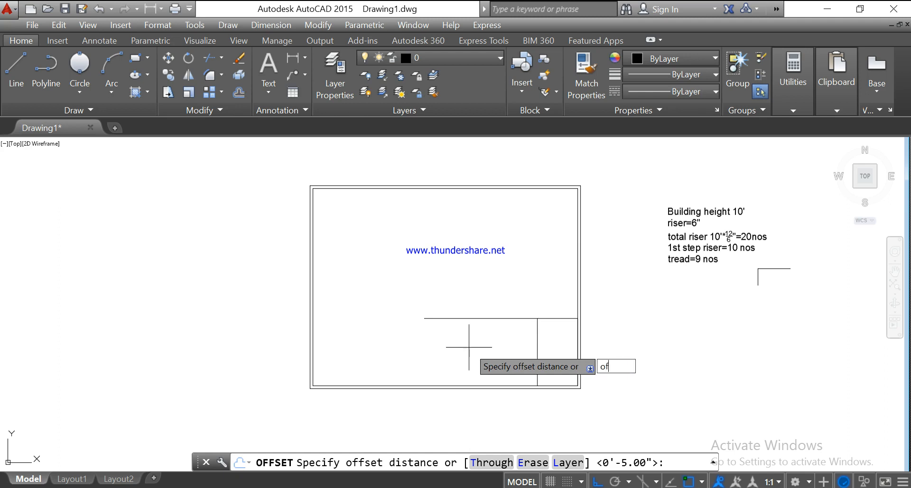
pyautogui.press('Return')
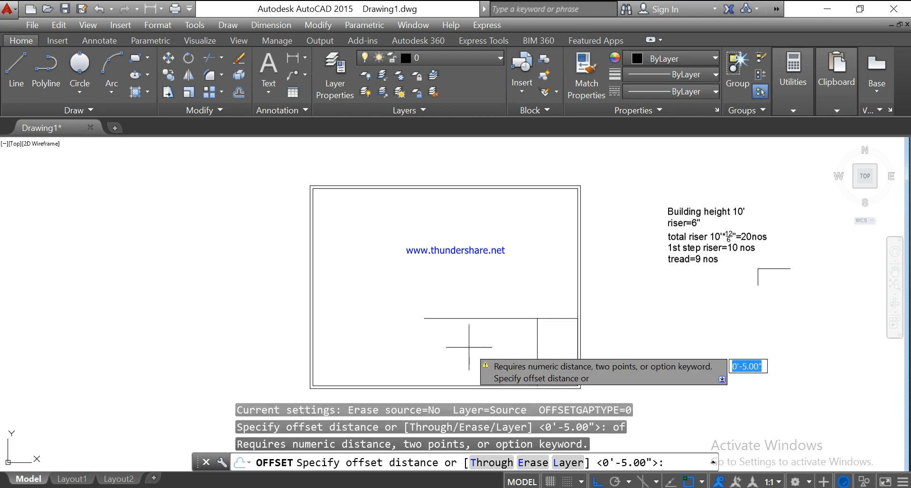
pyautogui.write("1'")
pyautogui.press('Return')
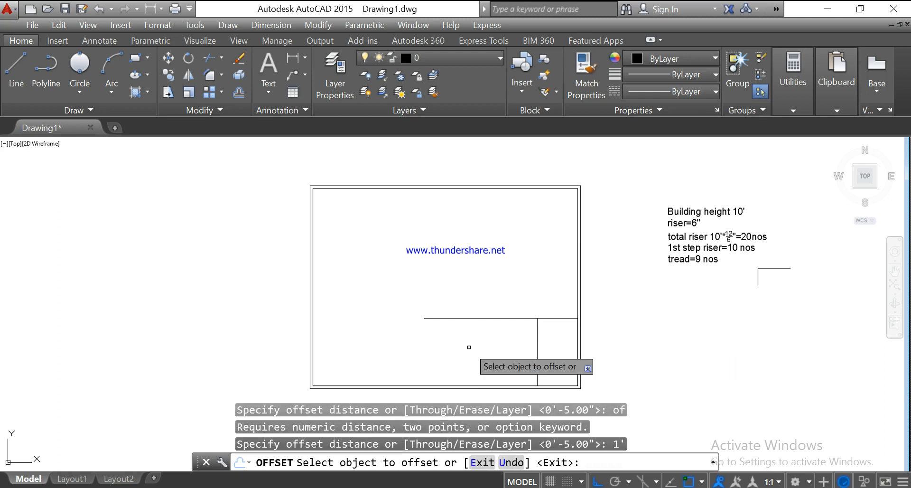
pyautogui.click(537, 357)
pyautogui.click(513, 357)
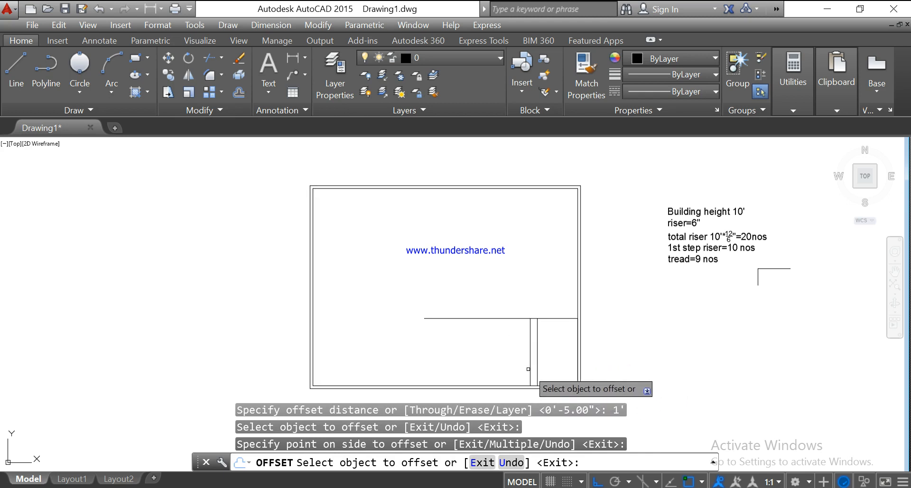
# Step: Continue offsetting each newest tread line 1' to the left until the flight has nine treads
pyautogui.click(530, 344)
pyautogui.click(512, 344)
pyautogui.click(524, 341)
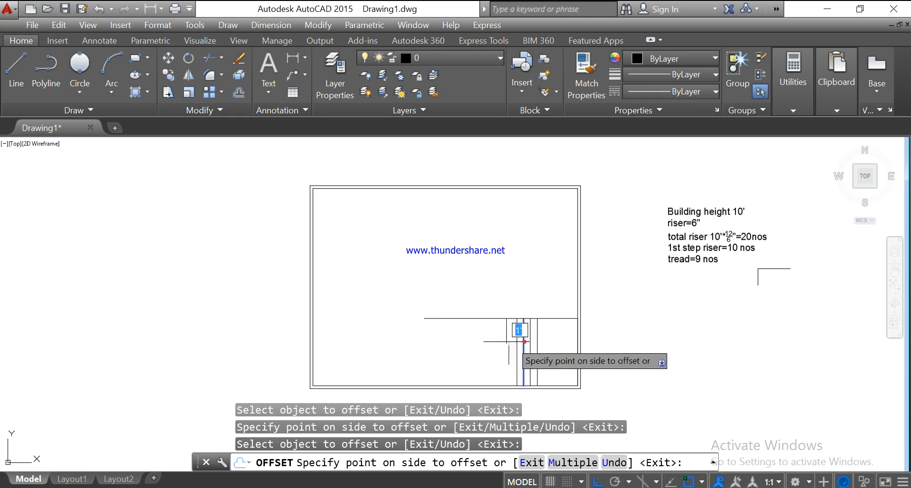
pyautogui.click(503, 341)
pyautogui.click(518, 342)
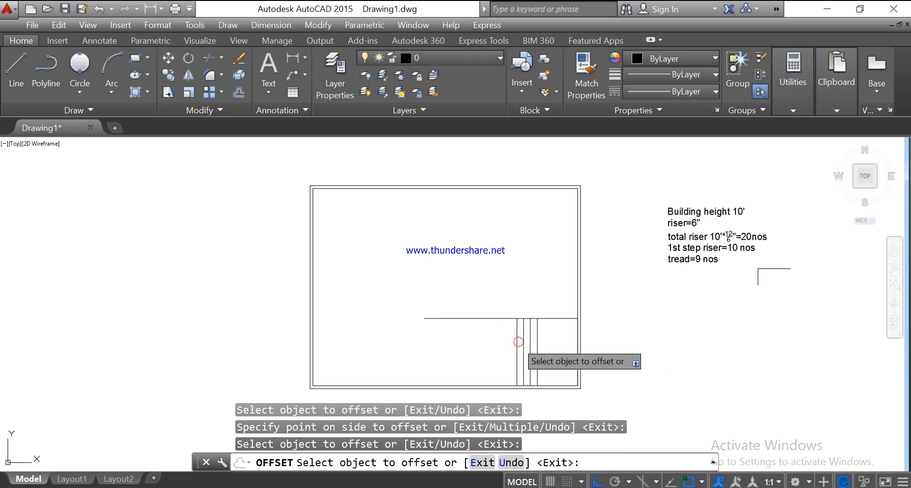
pyautogui.click(518, 341)
pyautogui.click(498, 342)
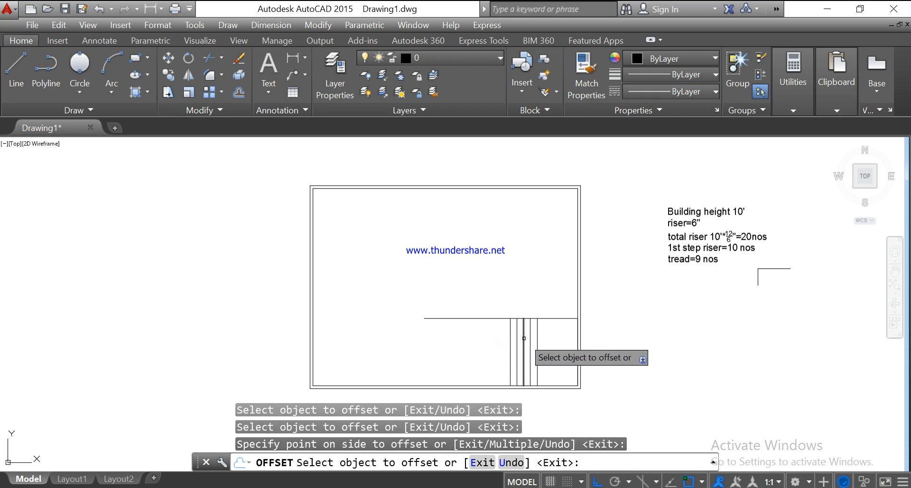
pyautogui.click(509, 339)
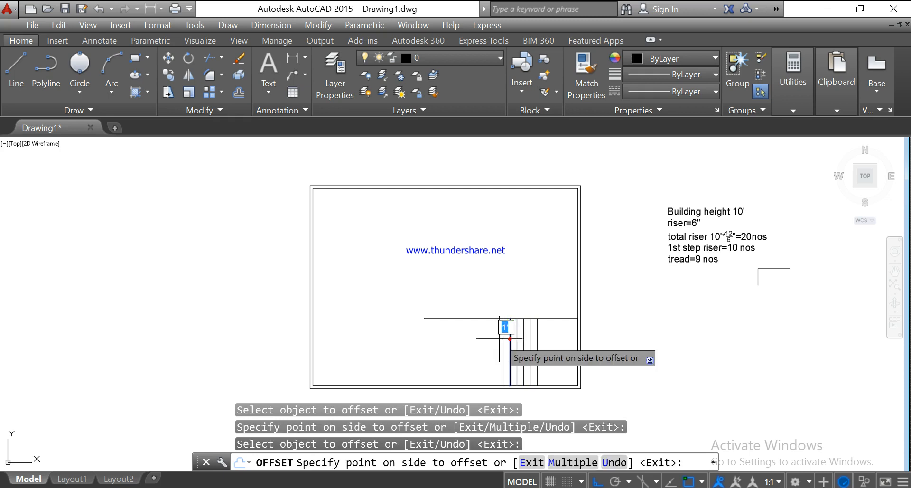
pyautogui.click(499, 338)
pyautogui.click(501, 339)
pyautogui.click(500, 340)
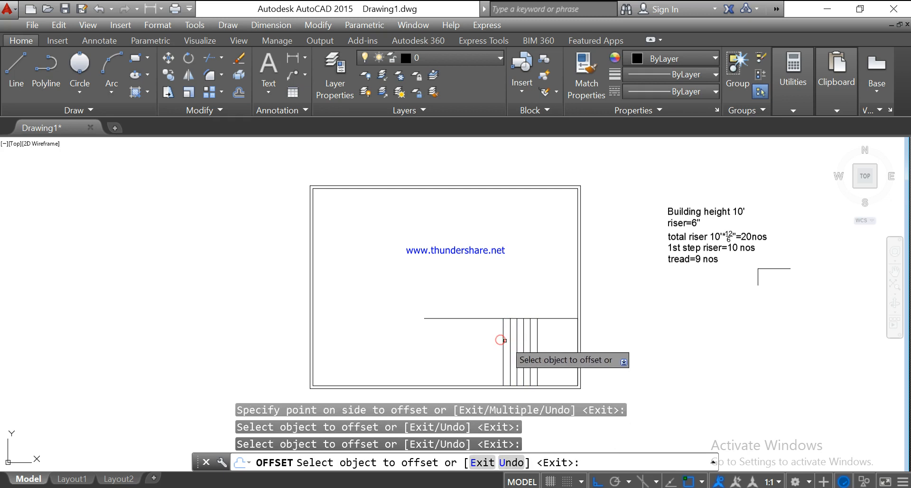
pyautogui.click(504, 341)
pyautogui.click(469, 338)
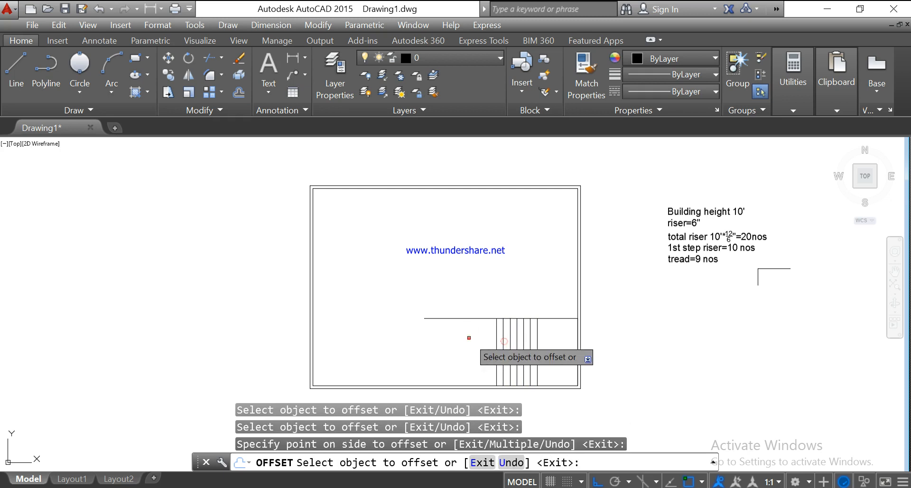
pyautogui.click(496, 341)
pyautogui.click(467, 341)
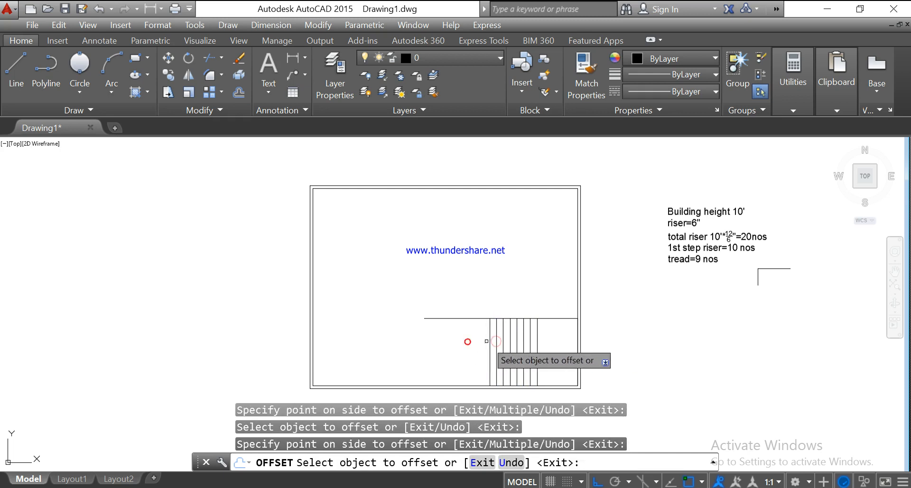
pyautogui.click(491, 341)
pyautogui.click(468, 341)
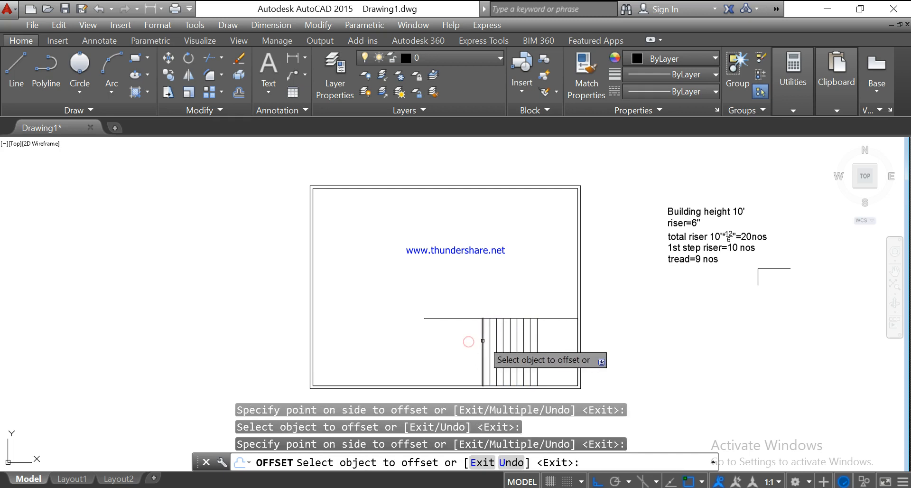
pyautogui.click(483, 340)
pyautogui.click(461, 343)
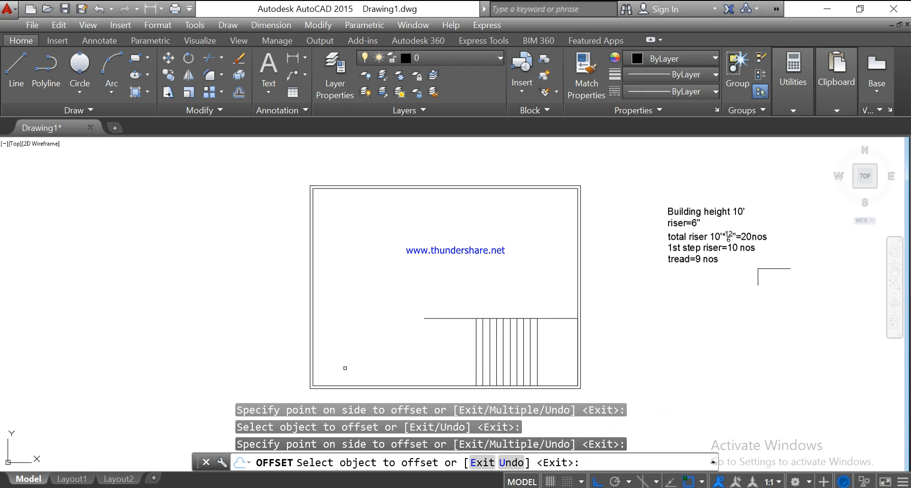
# Step: Draw a line from the upper end of the leftmost tread line 5' left, continuing straight down to the lower inner wall
pyautogui.click(16, 69)
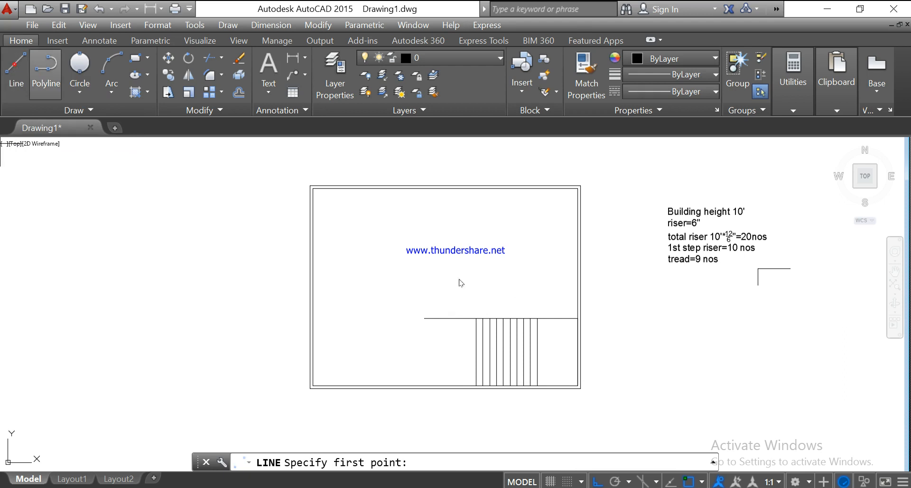
pyautogui.click(476, 318)
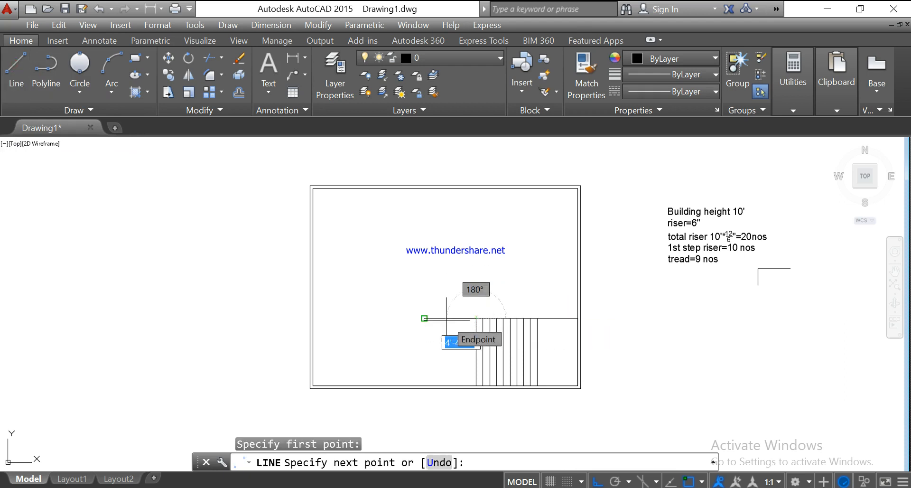
pyautogui.write("5'")
pyautogui.press('Return')
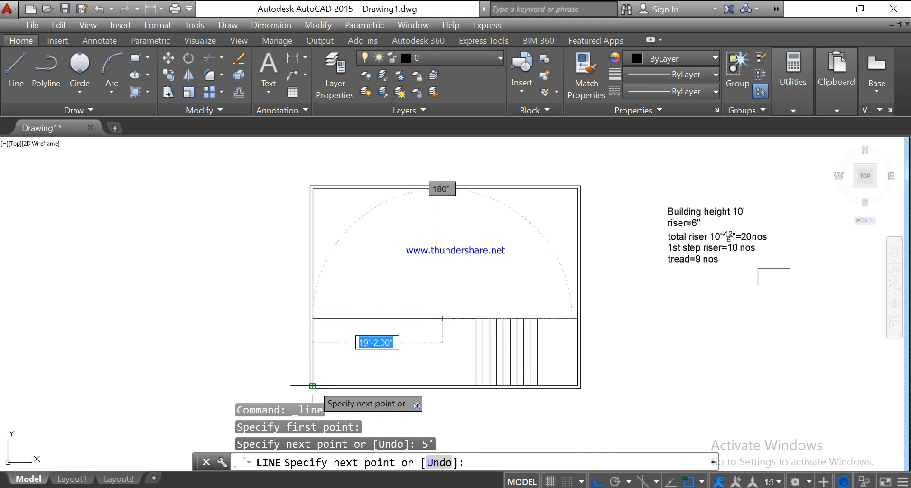
pyautogui.click(443, 385)
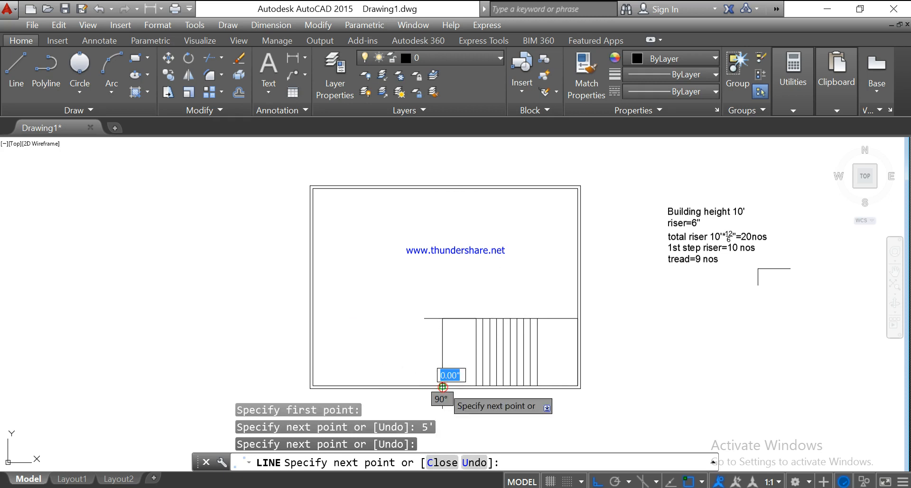
pyautogui.press('Escape')
pyautogui.click(435, 319)
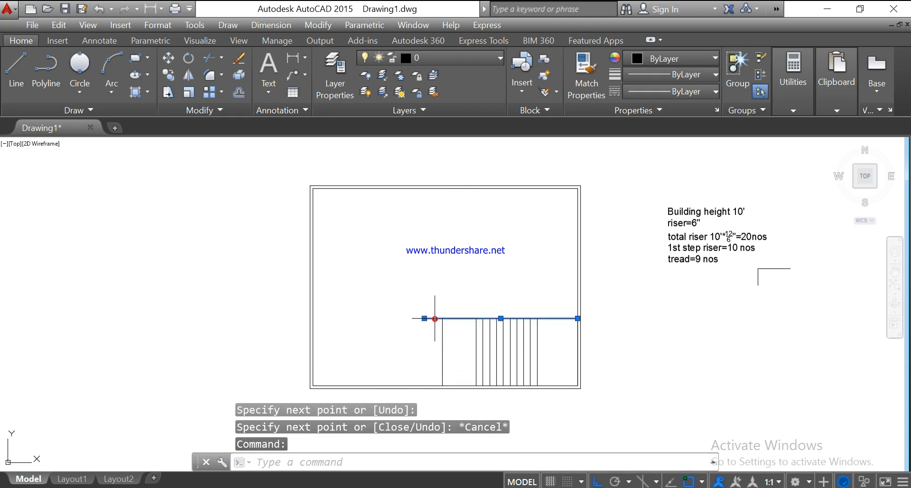
pyautogui.click(424, 318)
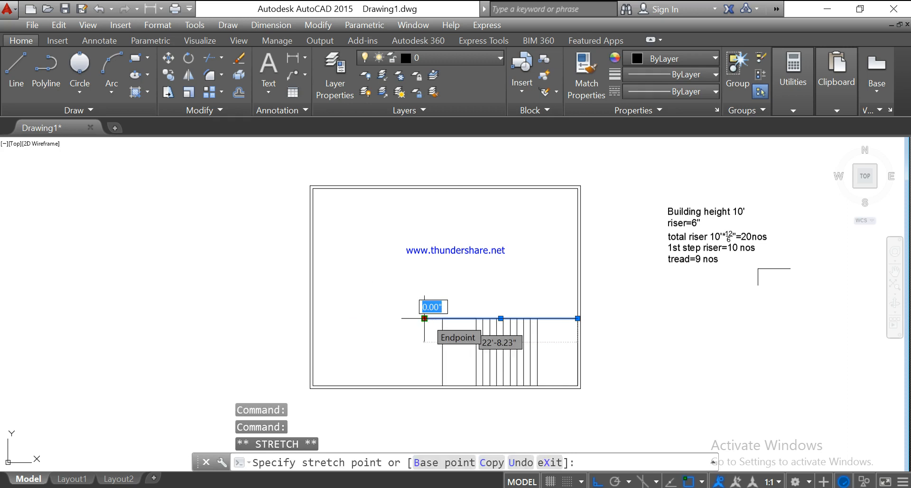
pyautogui.press('Escape')
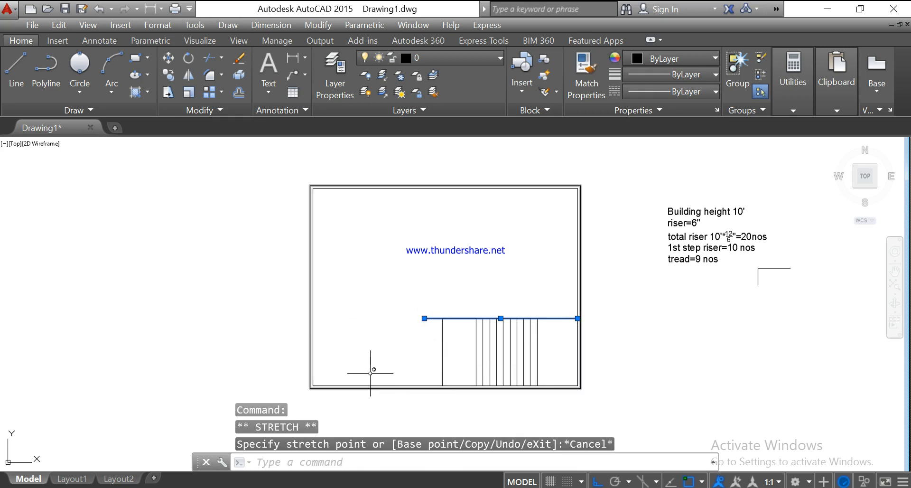
pyautogui.press('Escape')
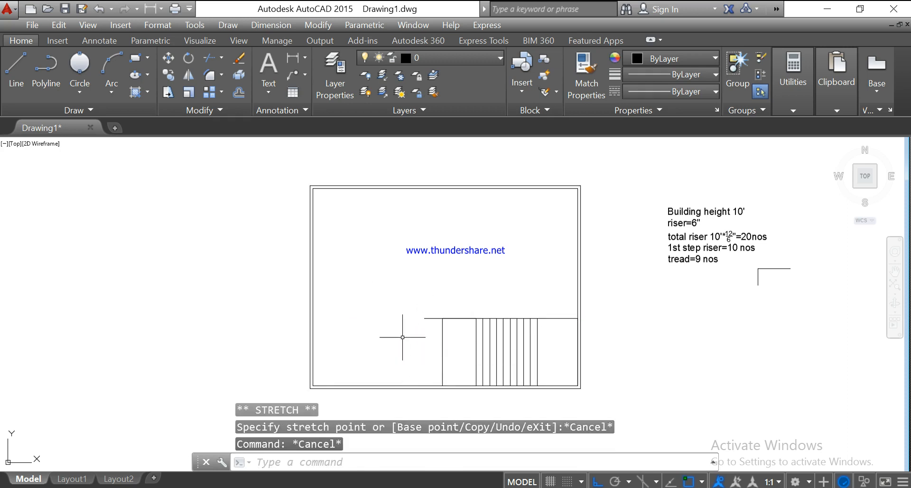
# Step: Shorten the horizontal line along the top of the stairs so its left end meets the landing's upper-left corner
pyautogui.click(433, 318)
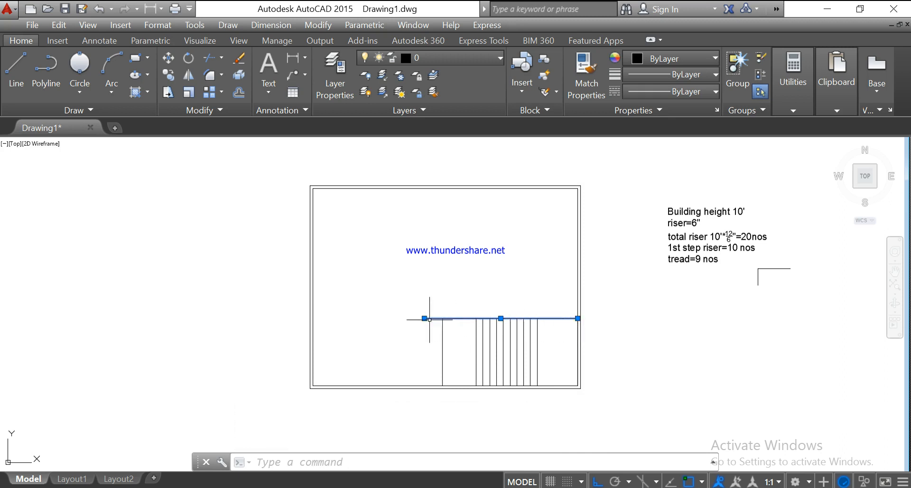
pyautogui.click(424, 318)
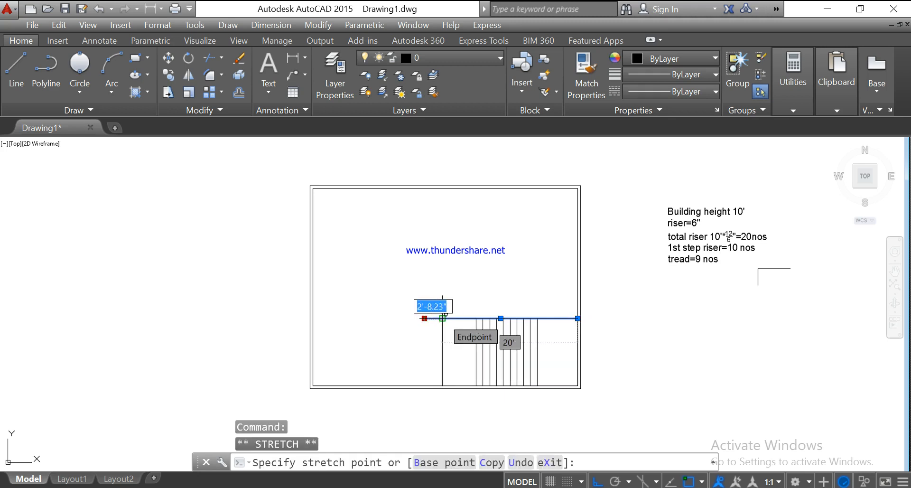
pyautogui.click(442, 318)
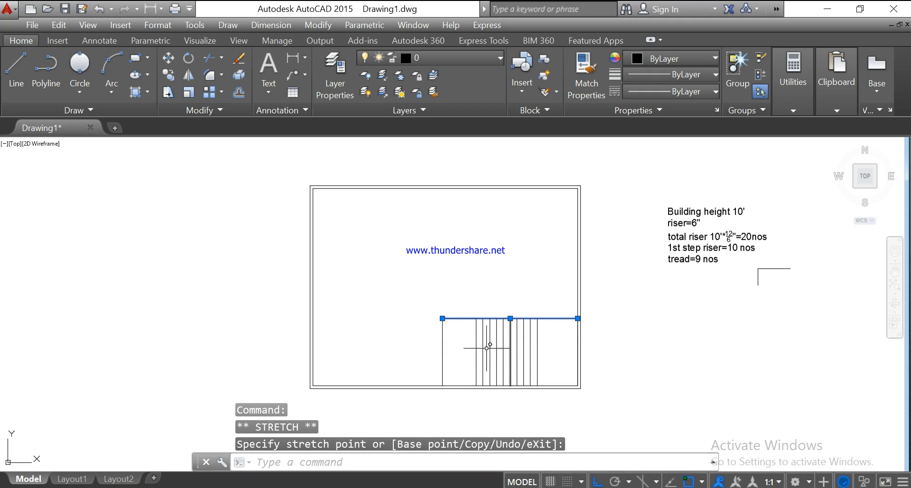
pyautogui.press('Escape')
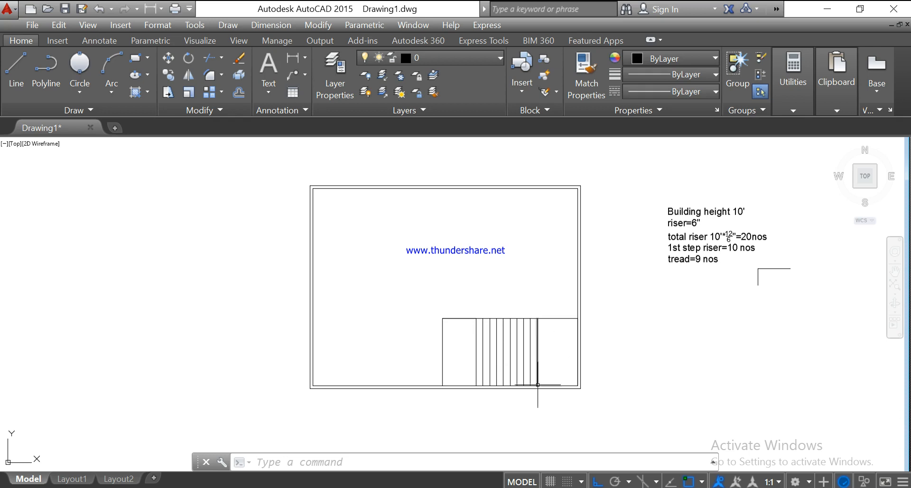
# Step: Draw a horizontal line across the flight from the midpoint of the rightmost tread line to the leftmost tread line
pyautogui.click(16, 67)
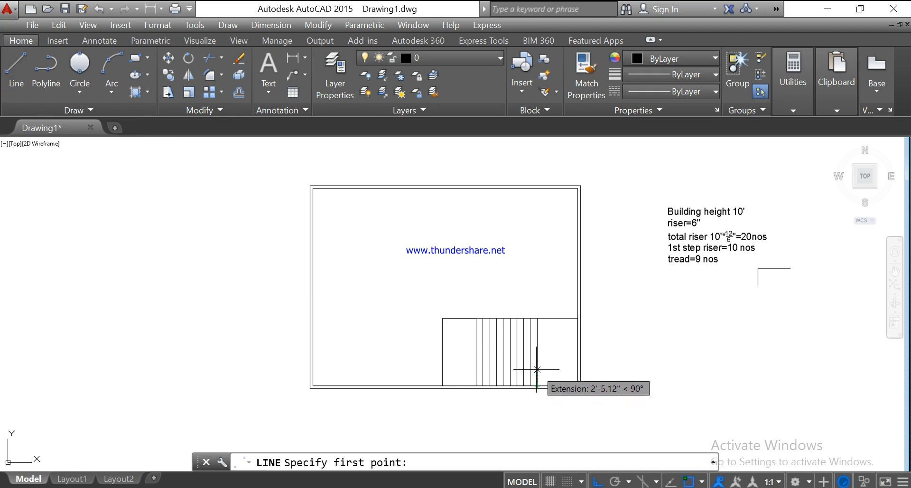
pyautogui.write('mi')
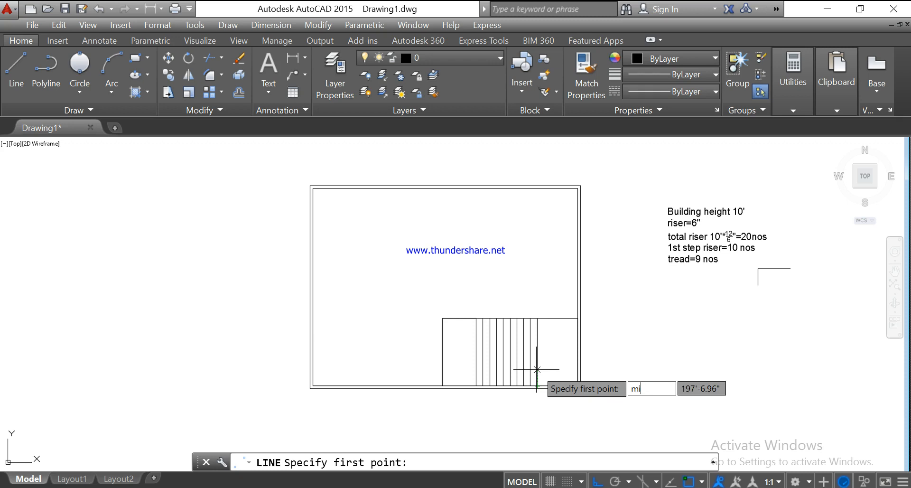
pyautogui.write('d')
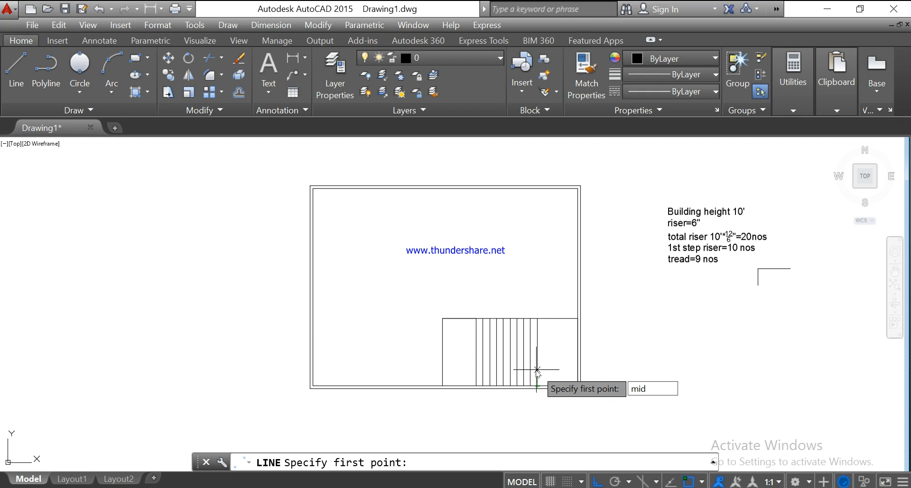
pyautogui.press('Return')
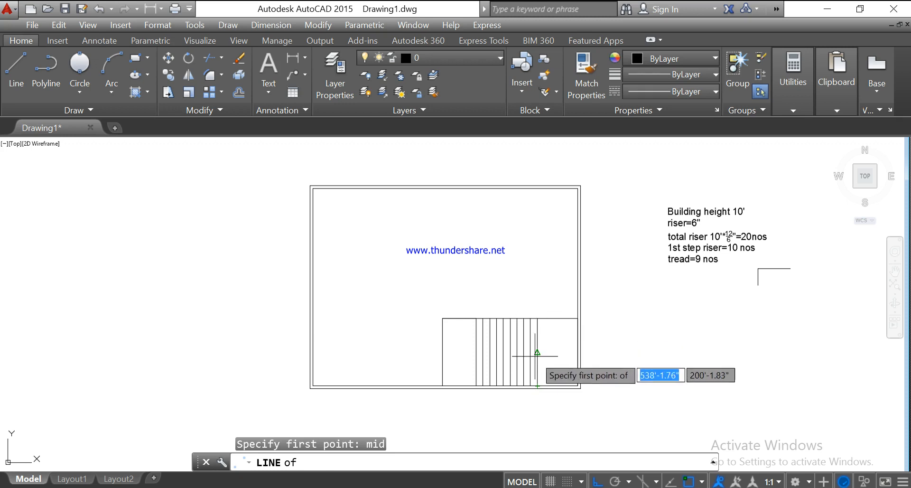
pyautogui.click(538, 352)
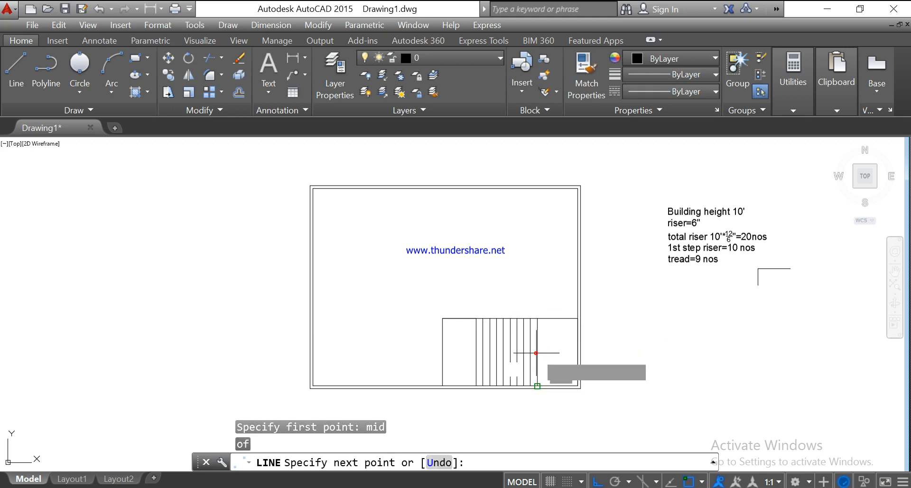
pyautogui.click(476, 352)
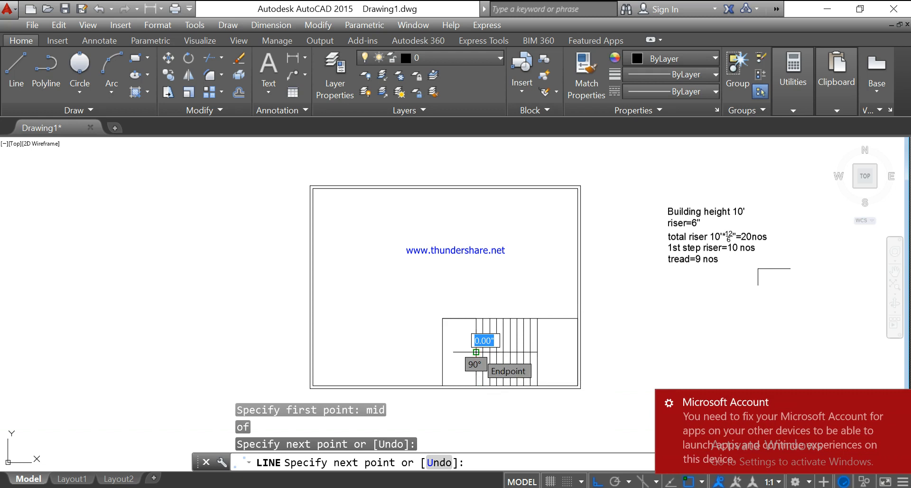
pyautogui.press('Escape')
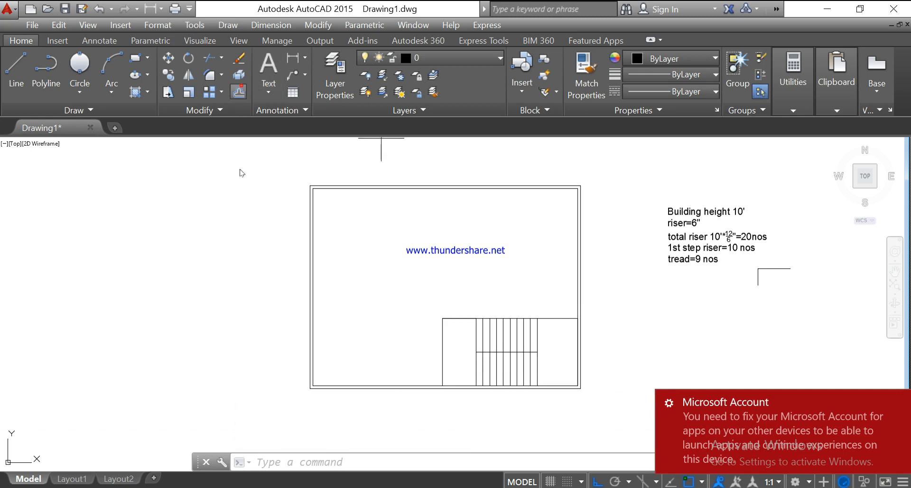
# Step: Offset the horizontal centre line of the stairs 3" to both sides, above and below
pyautogui.click(239, 90)
pyautogui.write('3')
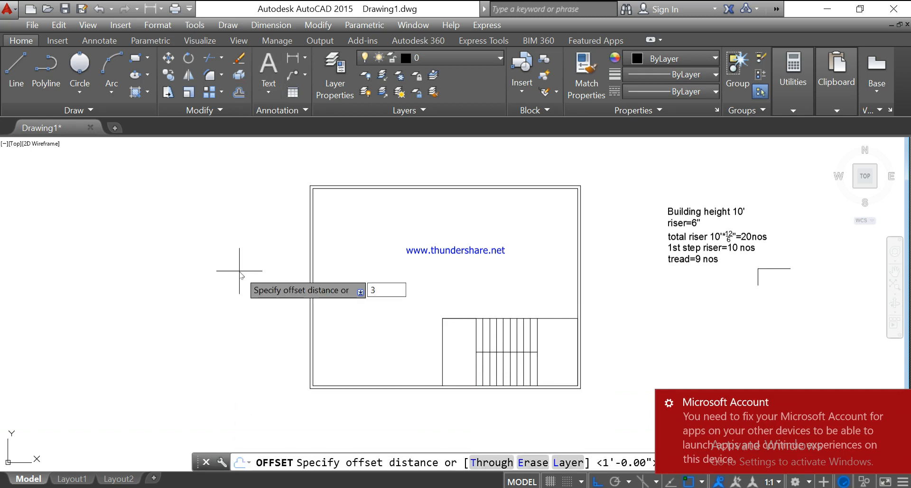
pyautogui.write('"')
pyautogui.press('Return')
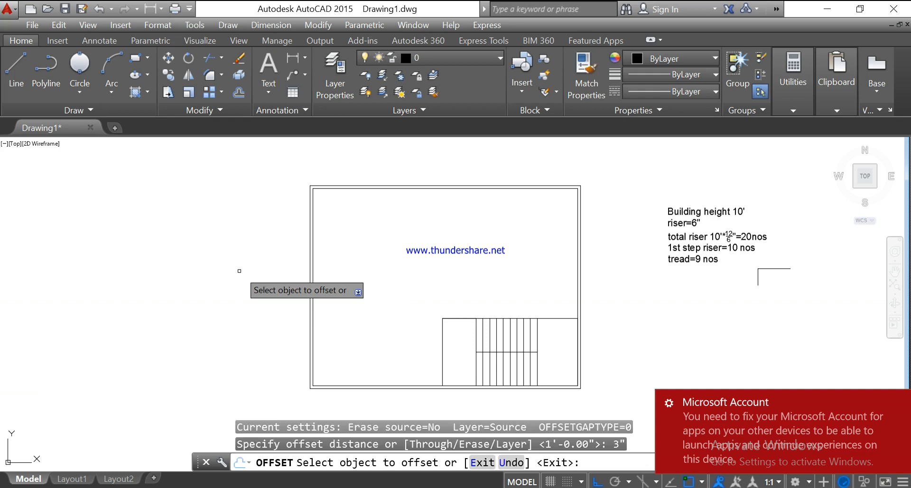
pyautogui.click(487, 352)
pyautogui.click(485, 345)
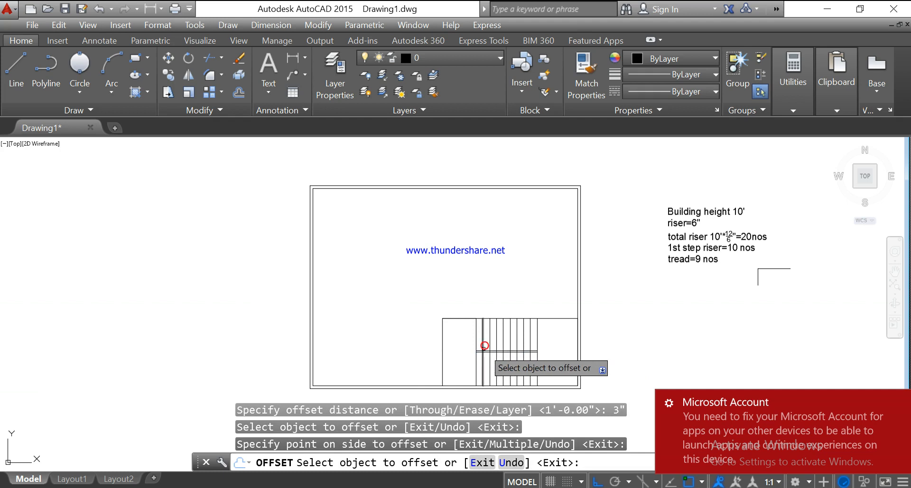
pyautogui.scroll(10, 485, 345)
pyautogui.click(498, 359)
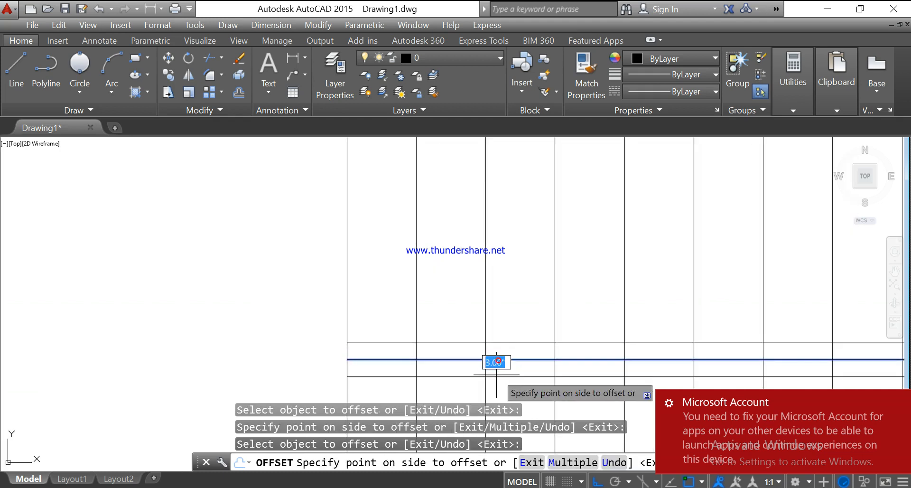
pyautogui.click(497, 363)
pyautogui.press('Escape')
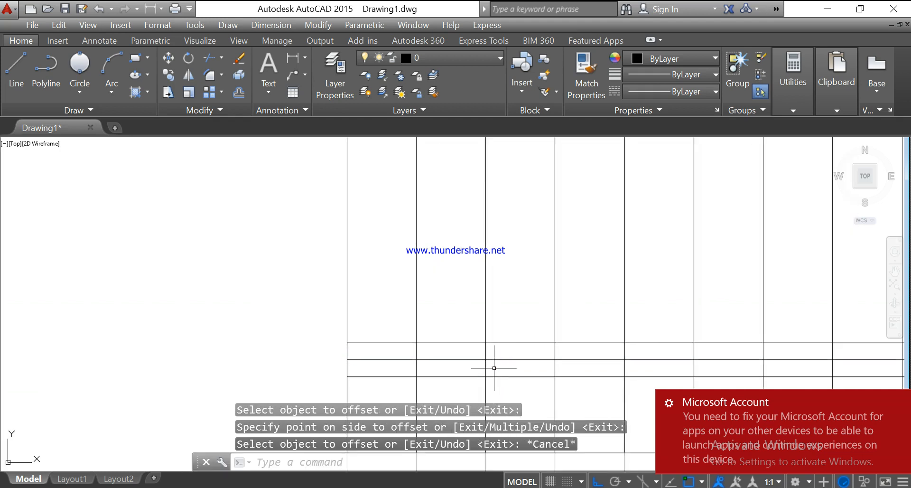
# Step: Delete the original centre line between the two offset lines of the stairs
pyautogui.click(497, 360)
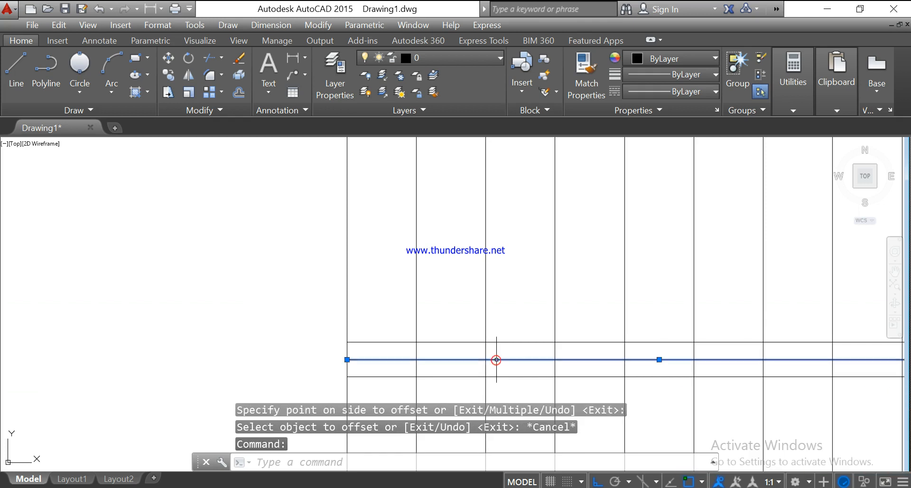
pyautogui.press('Delete')
pyautogui.scroll(-4, 498, 360)
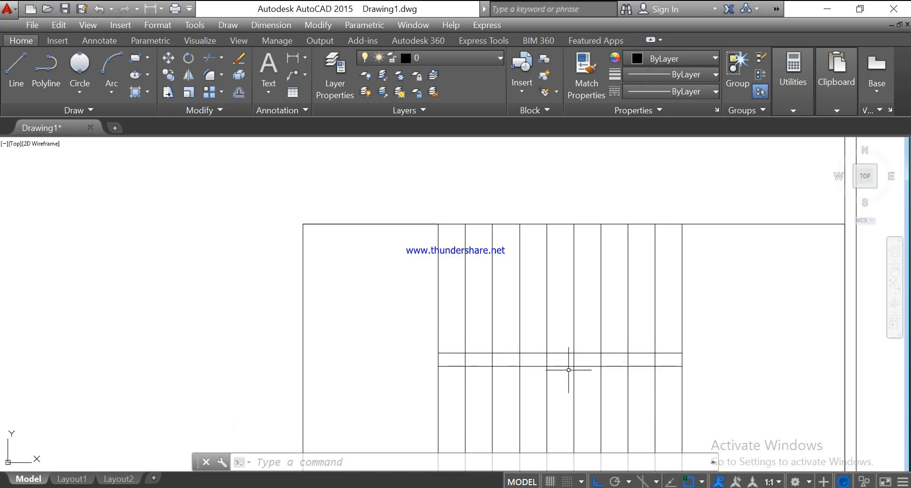
pyautogui.press('Return')
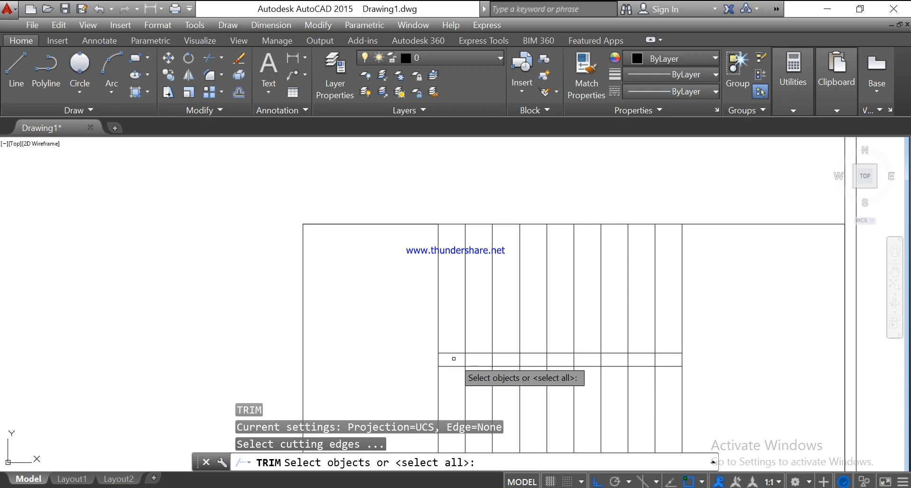
pyautogui.click(454, 358)
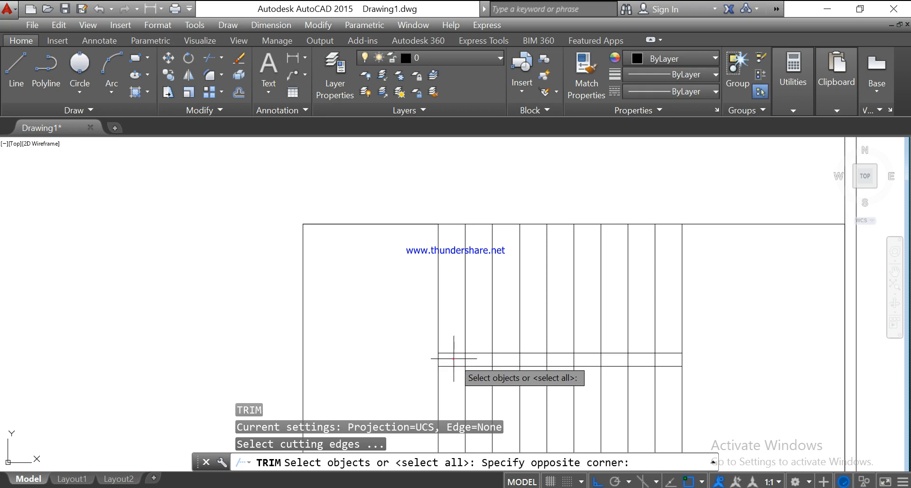
pyautogui.click(667, 356)
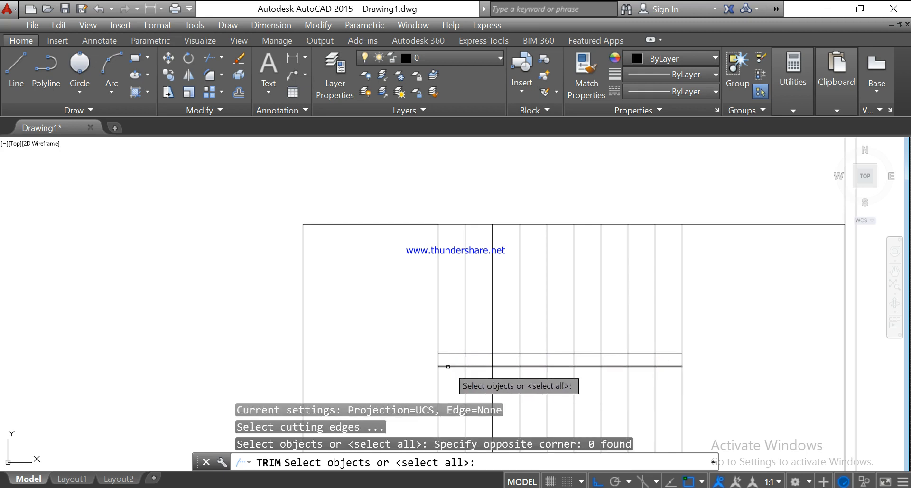
pyautogui.press('Escape')
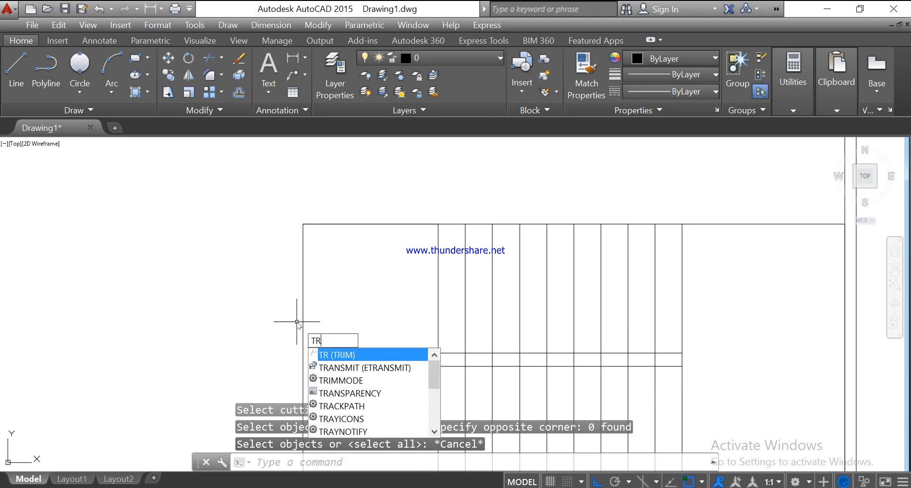
# Step: Trim the inner tread lines out of the gap between the two horizontal centre lines, using all objects as cutting edges
pyautogui.press('Return')
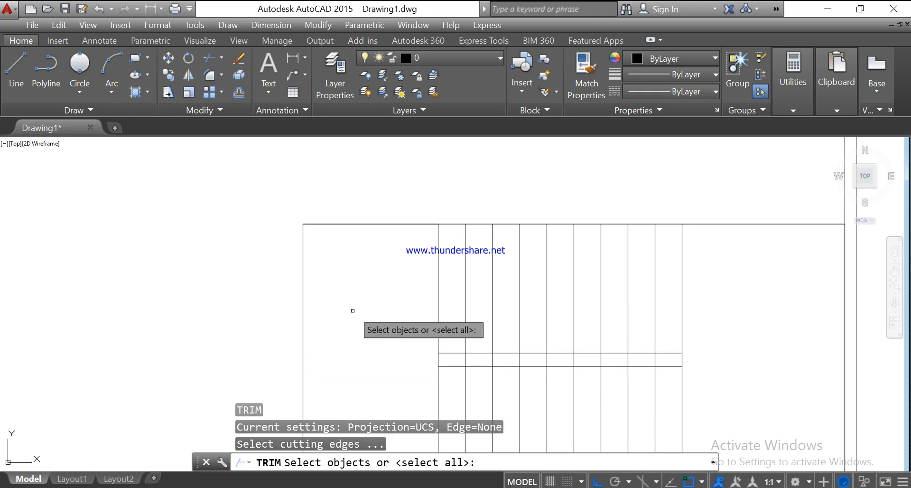
pyautogui.press('Return')
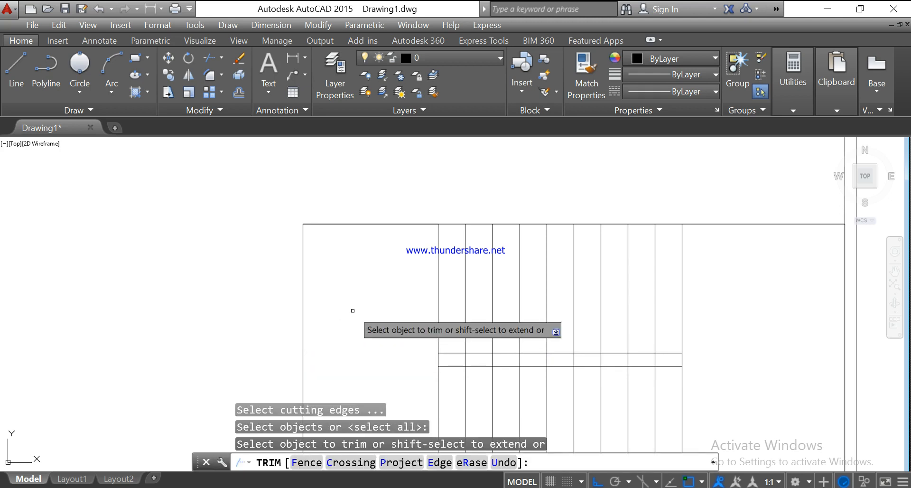
pyautogui.click(458, 362)
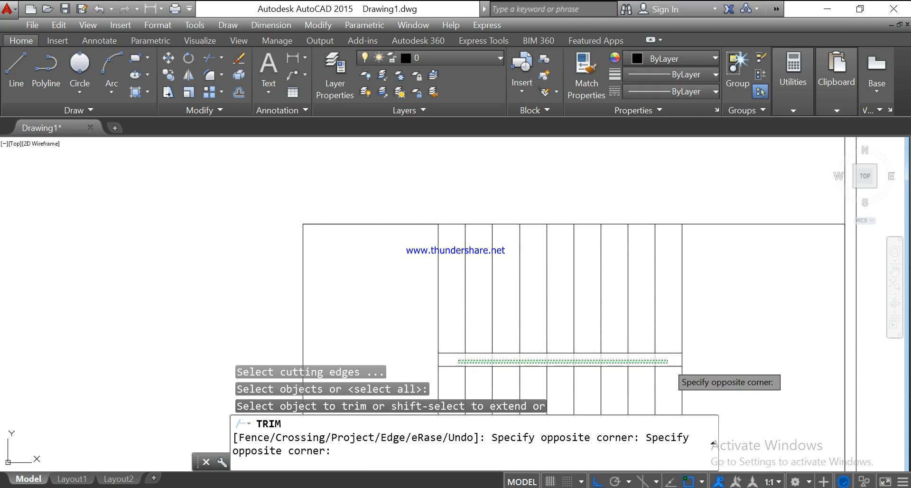
pyautogui.click(668, 362)
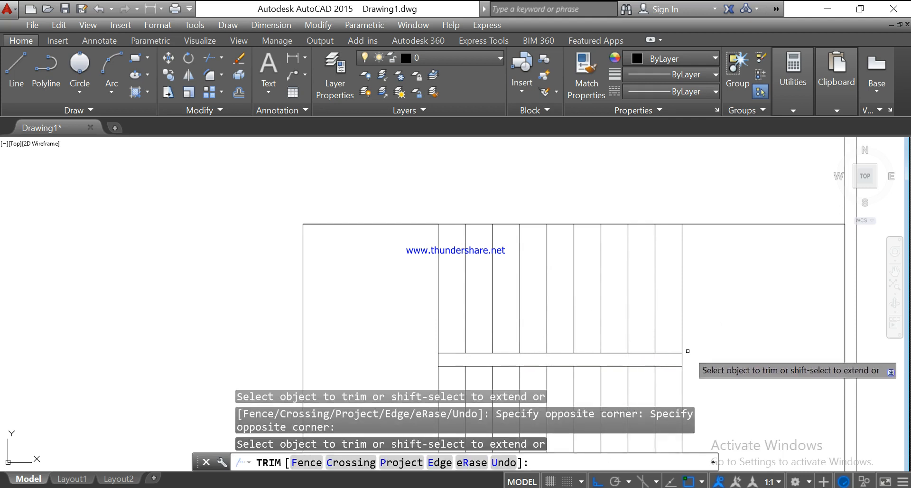
pyautogui.press('Escape')
# Step: Set the current linetype to ACAD_ISO02W100 with no objects selected
pyautogui.scroll(-4, 662, 367)
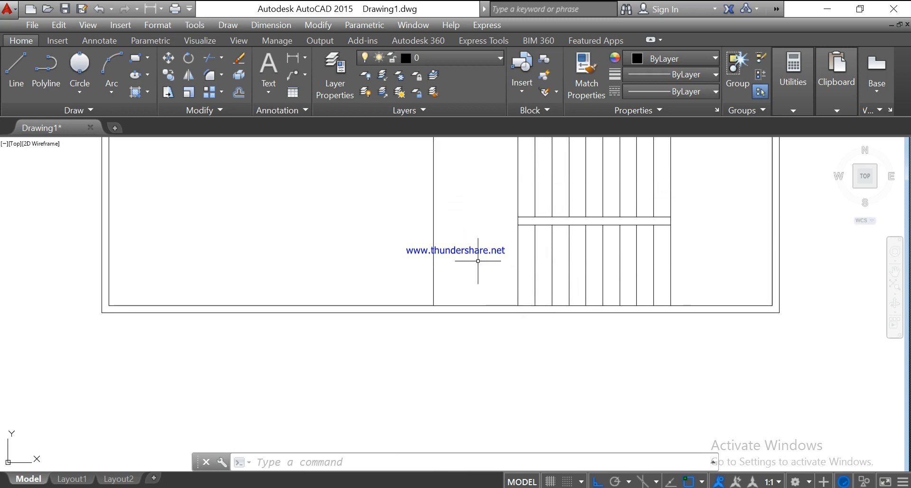
pyautogui.scroll(-2, 467, 257)
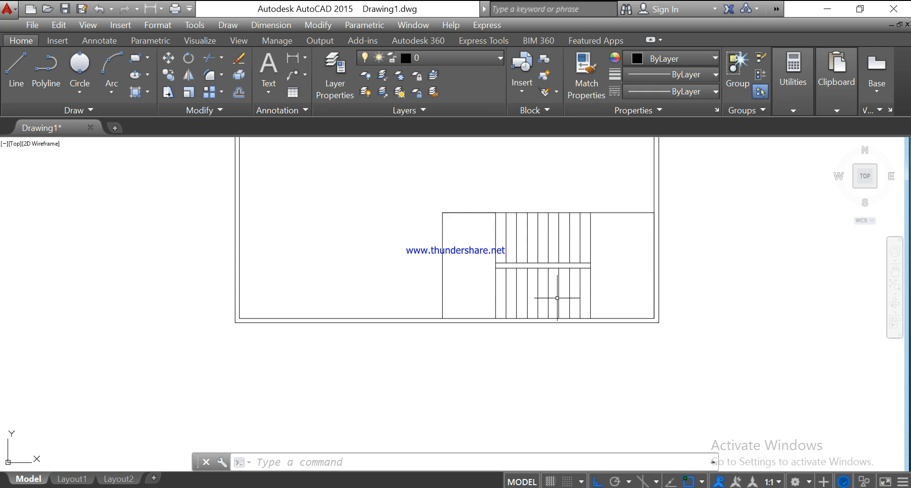
pyautogui.scroll(2, 557, 297)
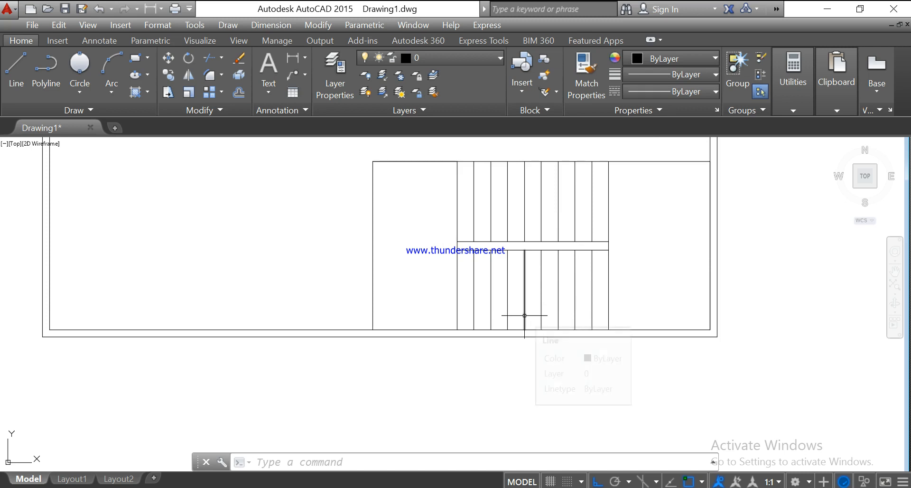
pyautogui.scroll(-2, 525, 287)
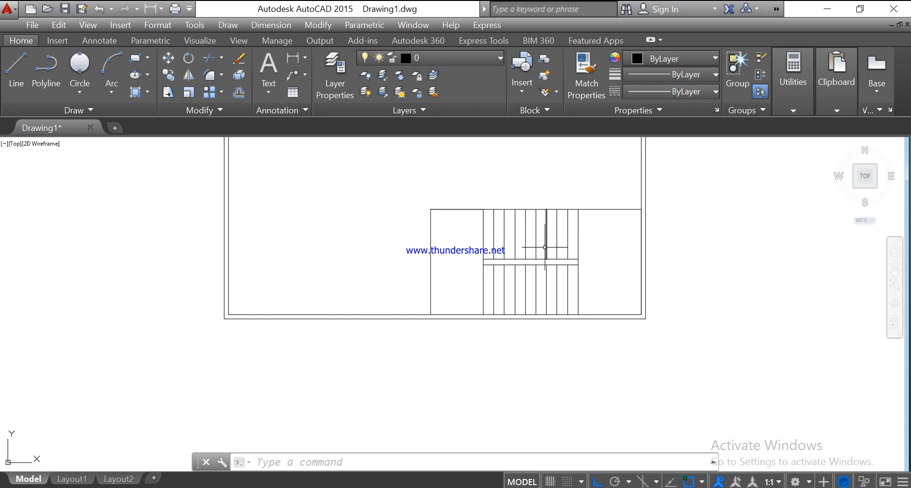
pyautogui.click(677, 92)
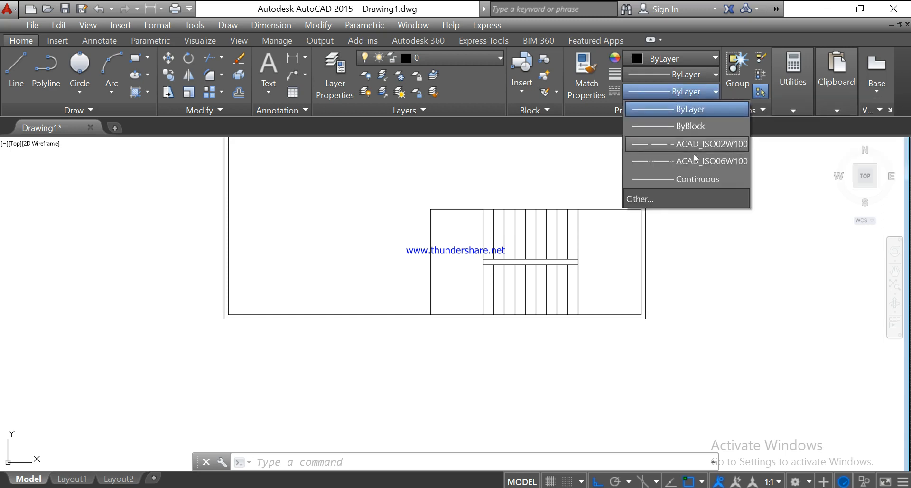
pyautogui.click(696, 145)
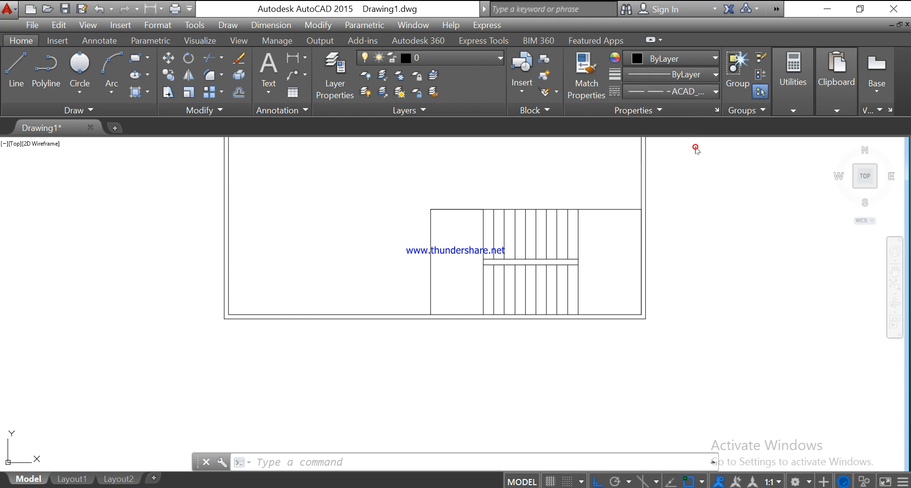
# Step: Change six adjacent upper-flight tread lines, starting beside the leftmost tread line, to the ACAD_ISO02W100 linetype
pyautogui.press('Escape')
pyautogui.click(493, 232)
pyautogui.click(504, 234)
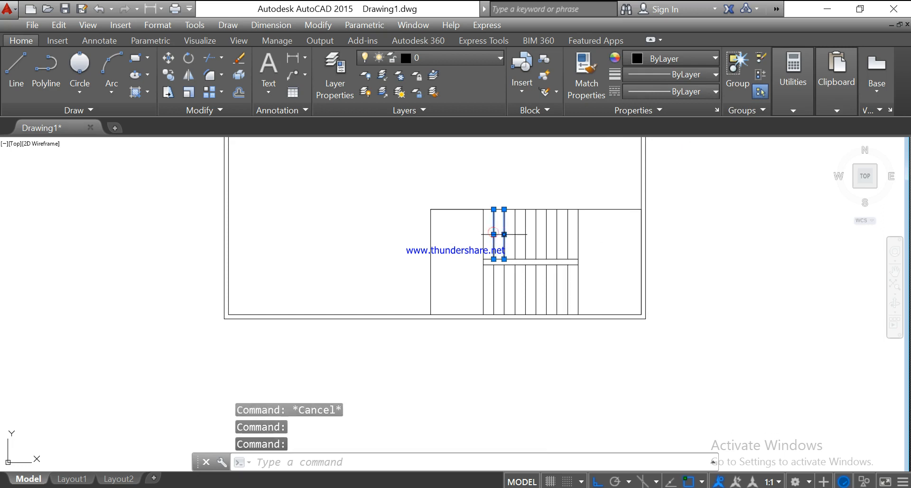
pyautogui.click(515, 233)
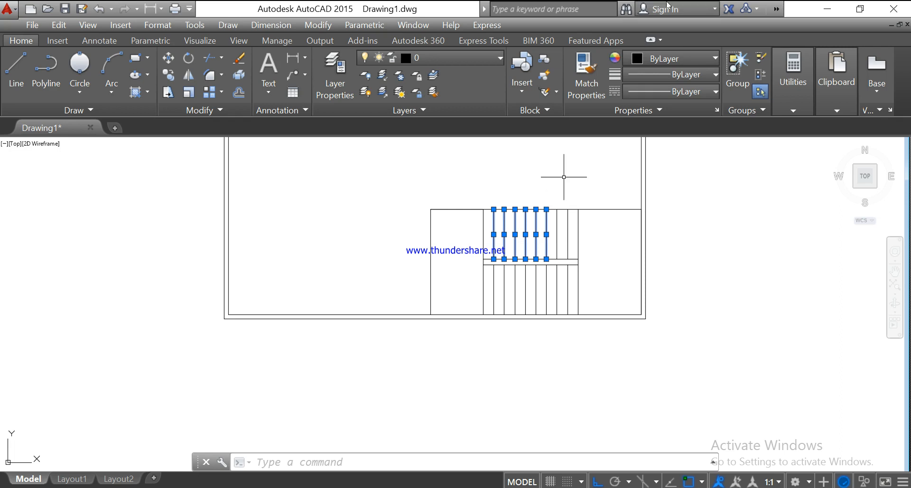
pyautogui.click(677, 91)
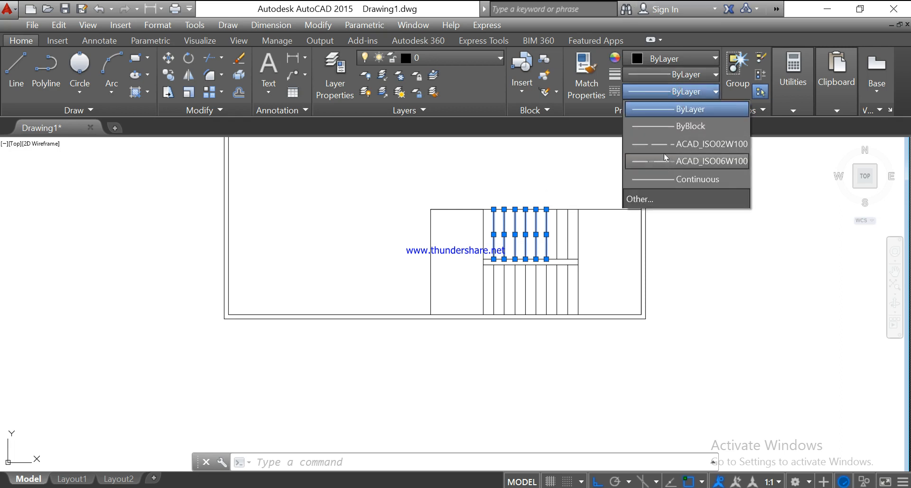
pyautogui.click(665, 146)
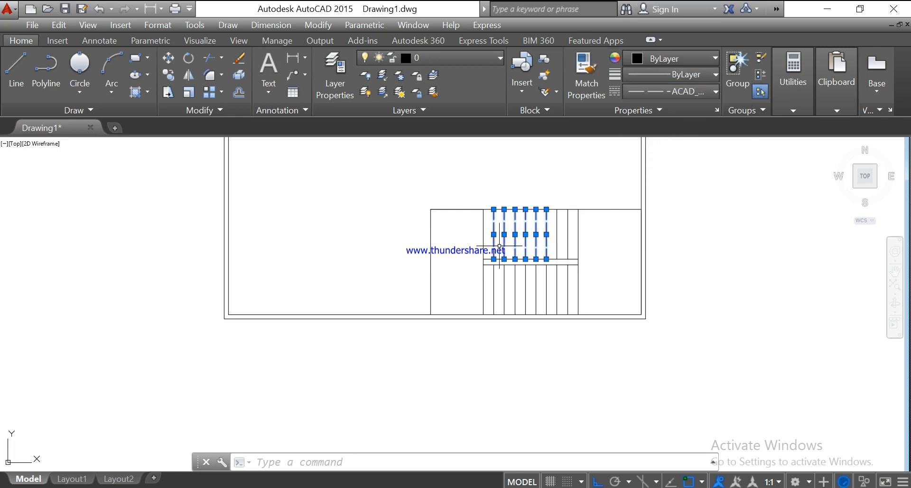
pyautogui.click(482, 231)
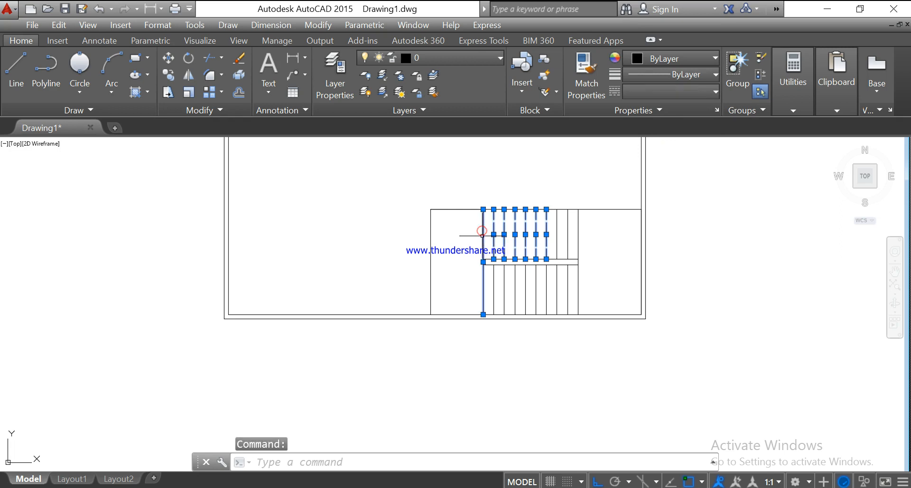
pyautogui.press('Escape')
pyautogui.click(484, 245)
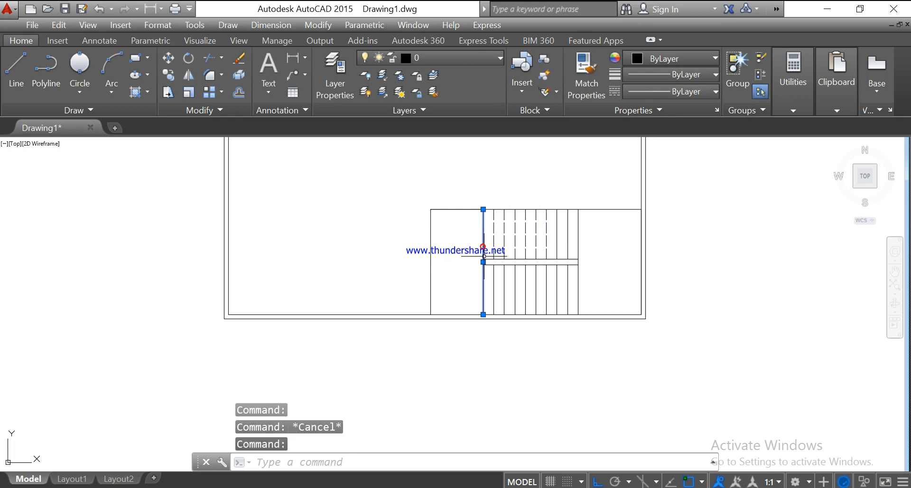
pyautogui.press('Escape')
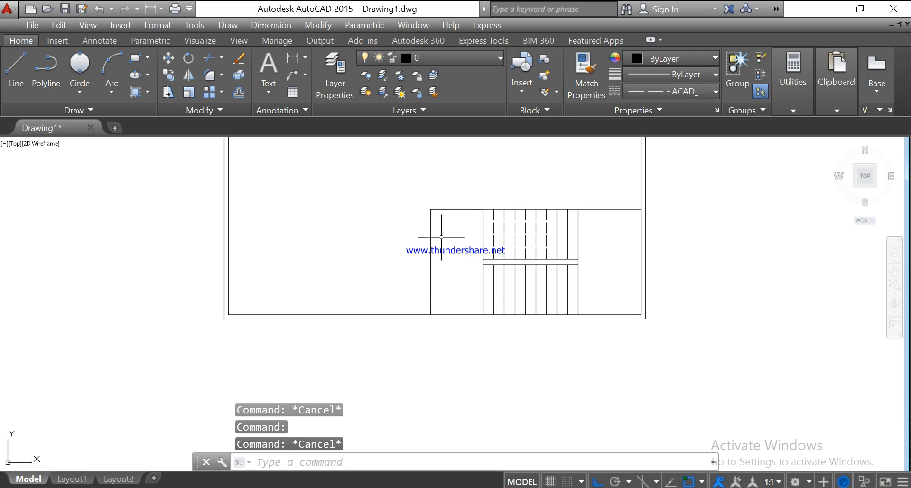
# Step: Trim the leftmost tread line out of the gap between the two horizontal centre lines, using all objects as cutting edges
pyautogui.scroll(6, 442, 237)
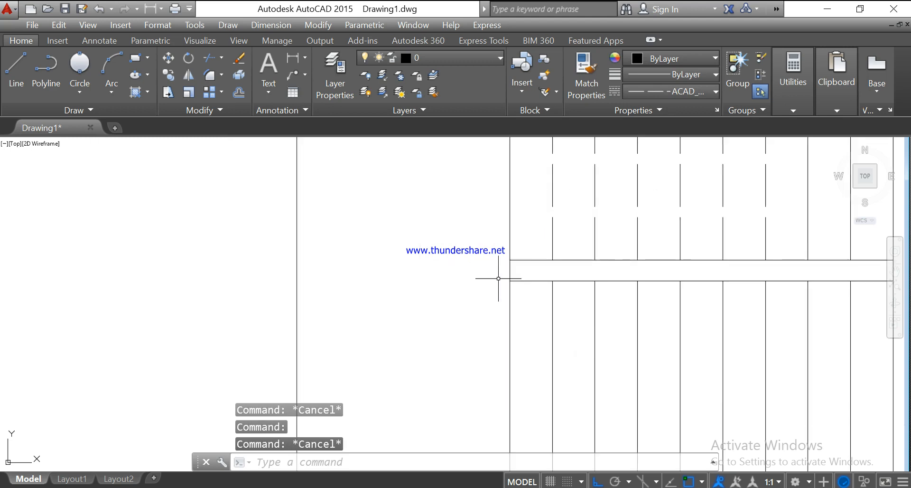
pyautogui.press('Return')
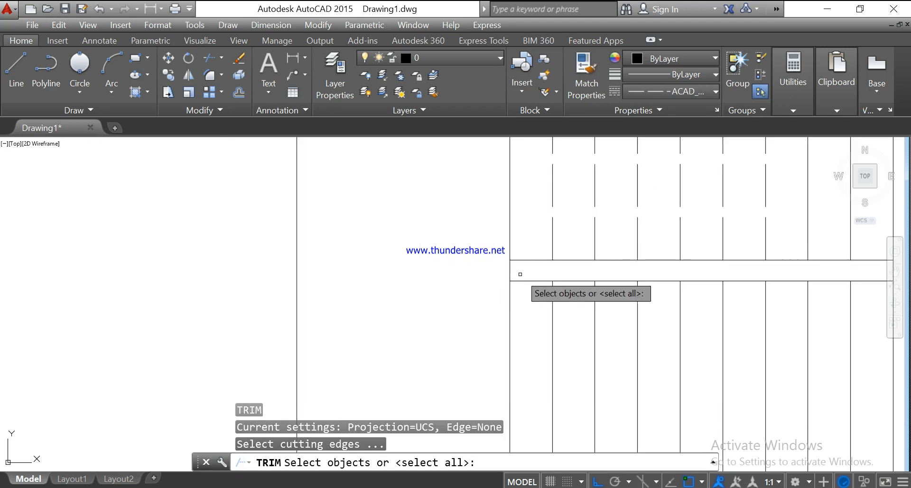
pyautogui.press('Return')
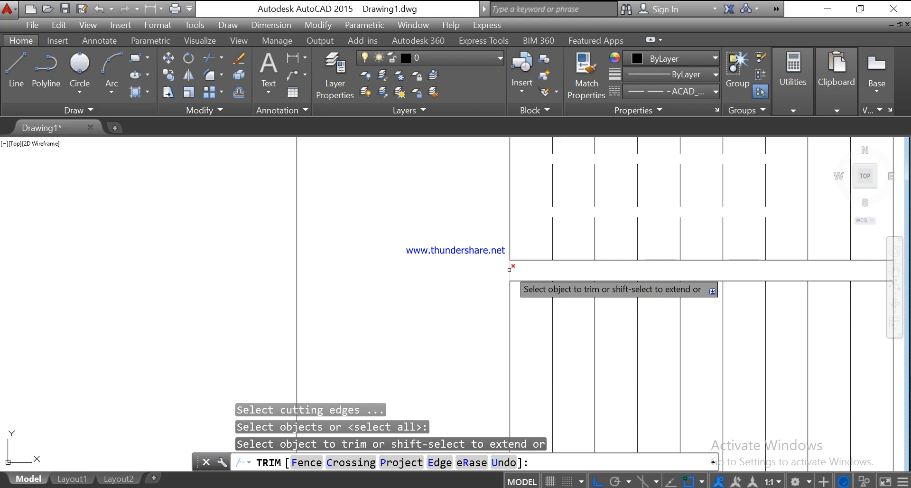
pyautogui.click(509, 270)
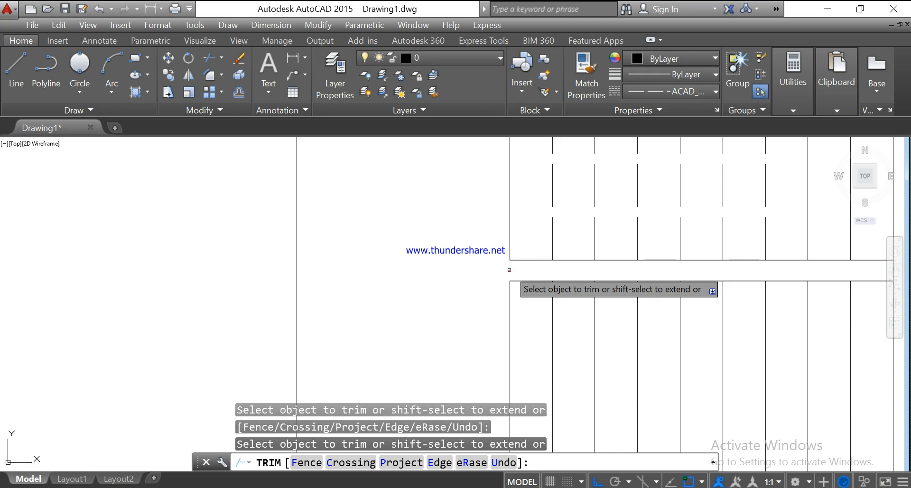
# Step: Draw a short vertical line closing the left end of the central gap between its two horizontal lines
pyautogui.click(17, 81)
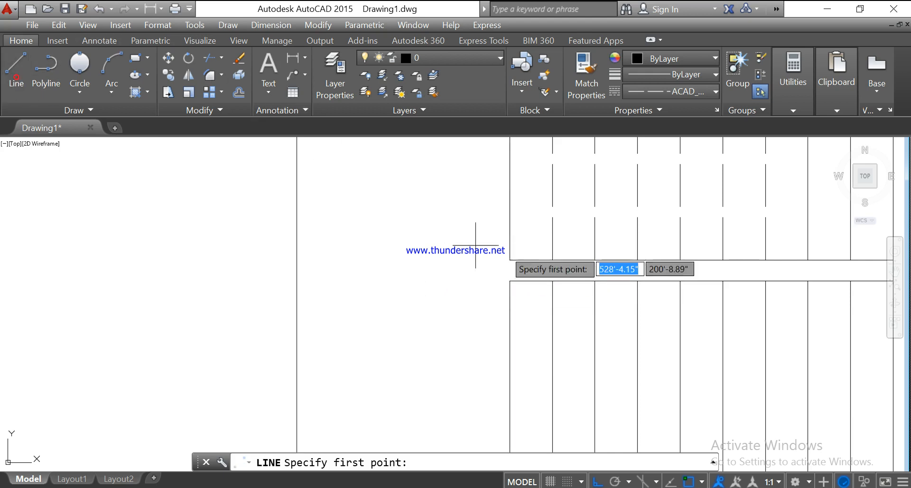
pyautogui.click(509, 280)
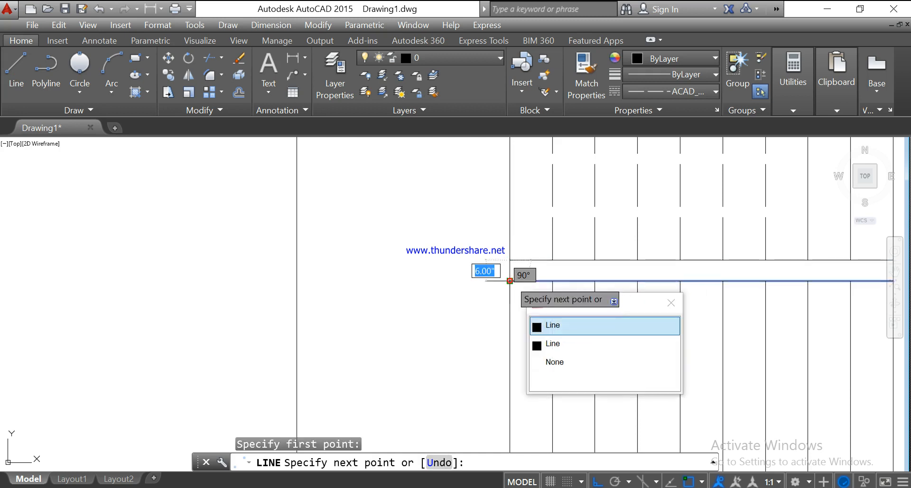
pyautogui.click(540, 325)
pyautogui.press('Escape')
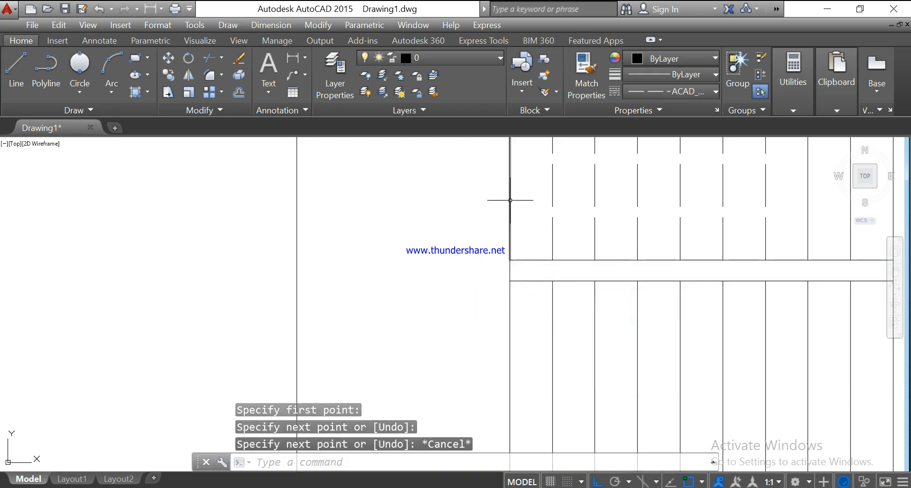
# Step: Change the upper-flight portion of the leftmost tread line to the ACAD_ISO02W100 linetype
pyautogui.click(511, 199)
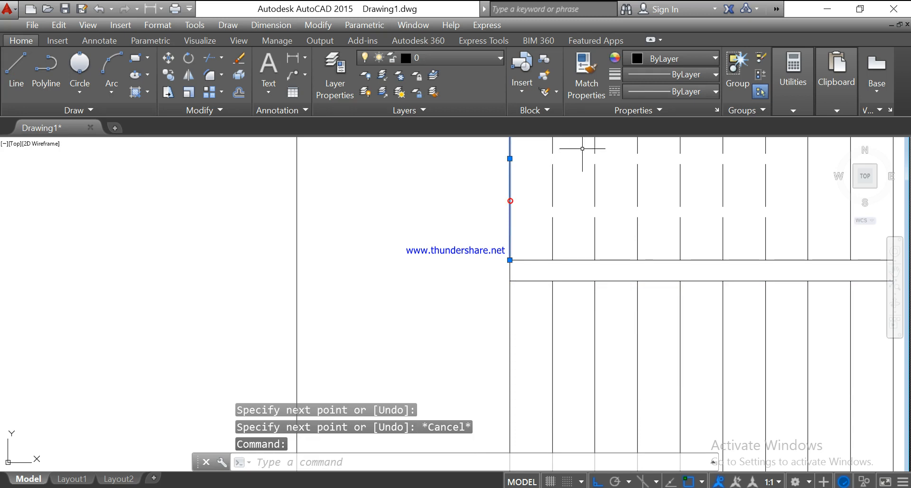
pyautogui.click(656, 91)
pyautogui.click(662, 150)
pyautogui.scroll(-3, 656, 199)
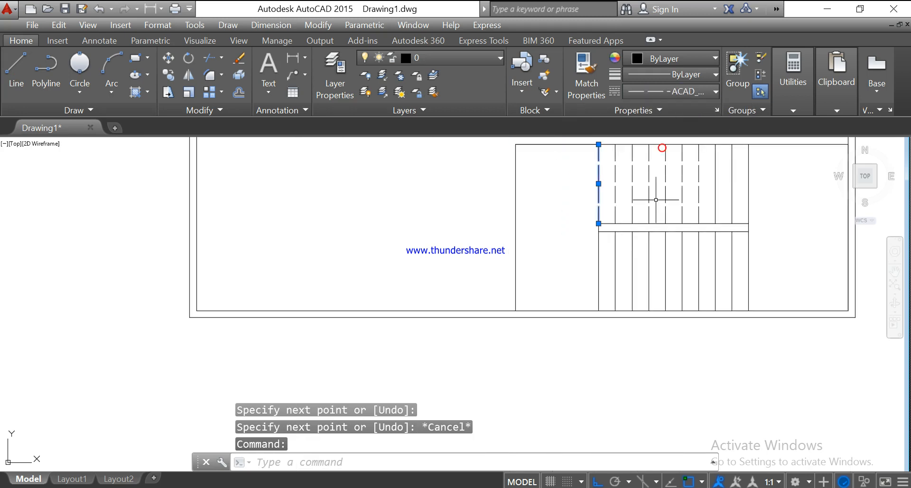
pyautogui.press('Escape')
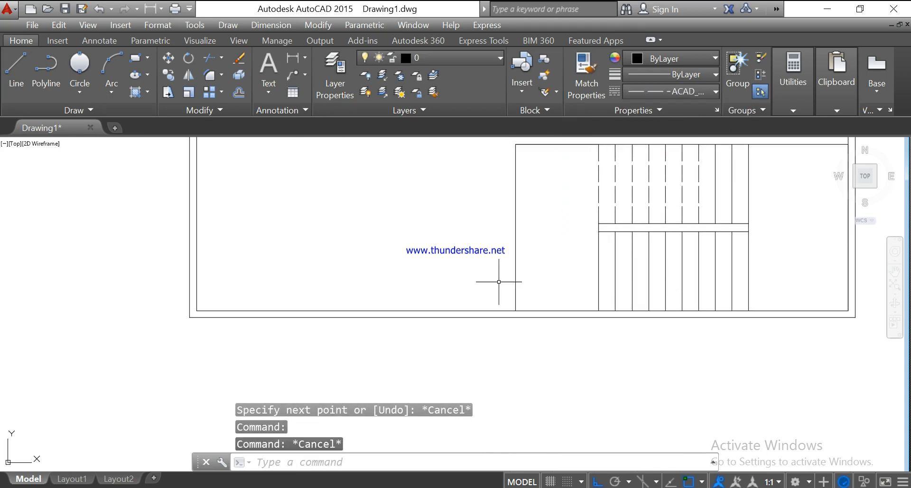
pyautogui.click(7, 86)
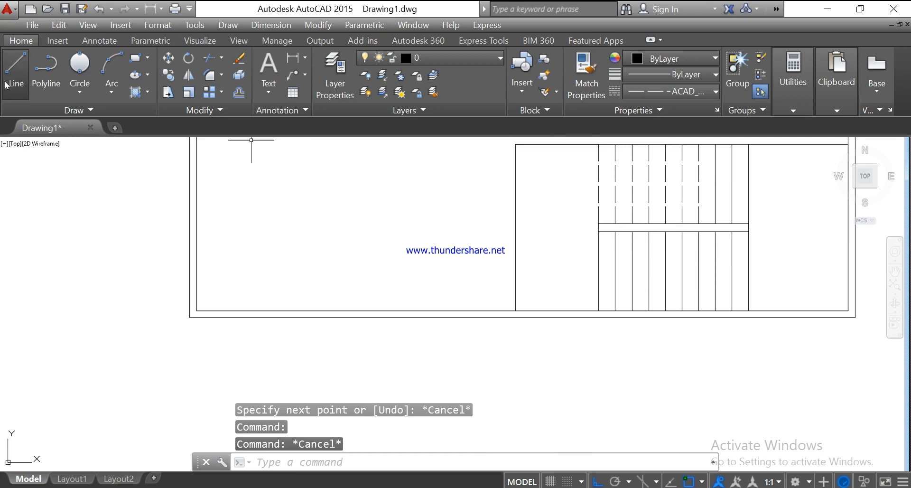
pyautogui.click(661, 268)
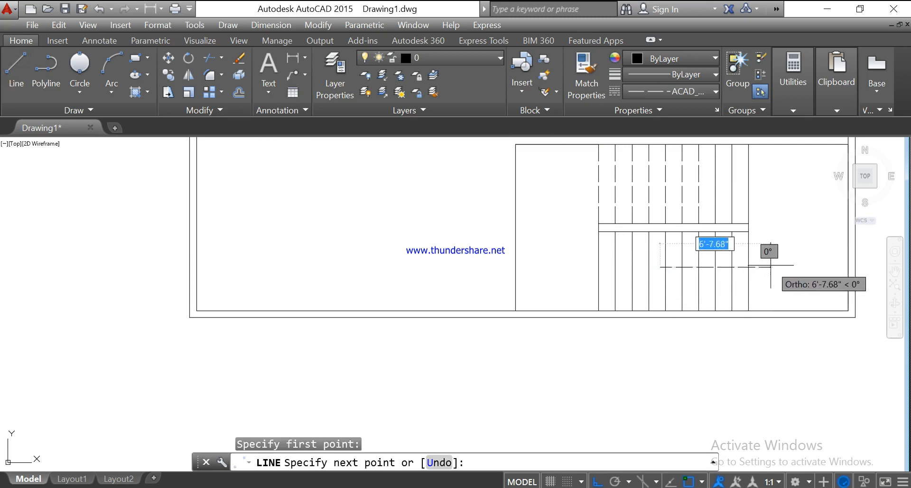
pyautogui.press('Escape')
# Step: Set the current linetype to ByLayer and draw a U-shaped direction line from the lower flight around the right landing into the upper flight
pyautogui.click(671, 98)
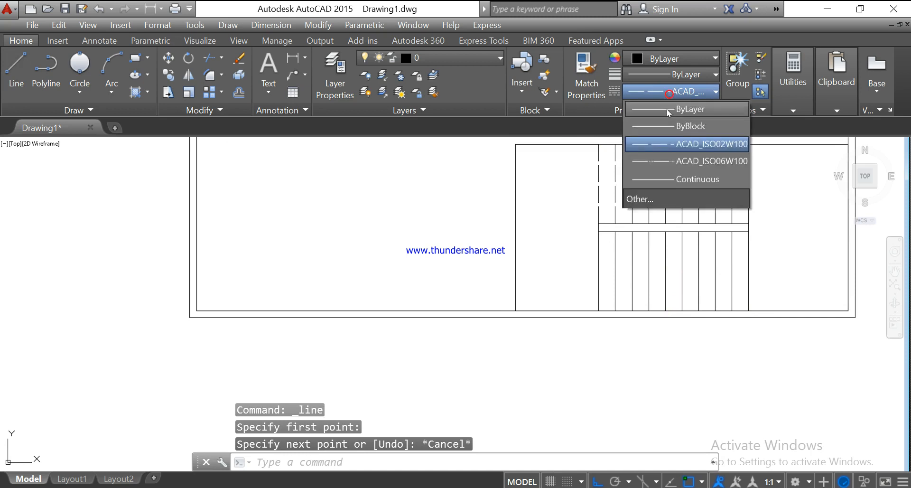
pyautogui.click(667, 110)
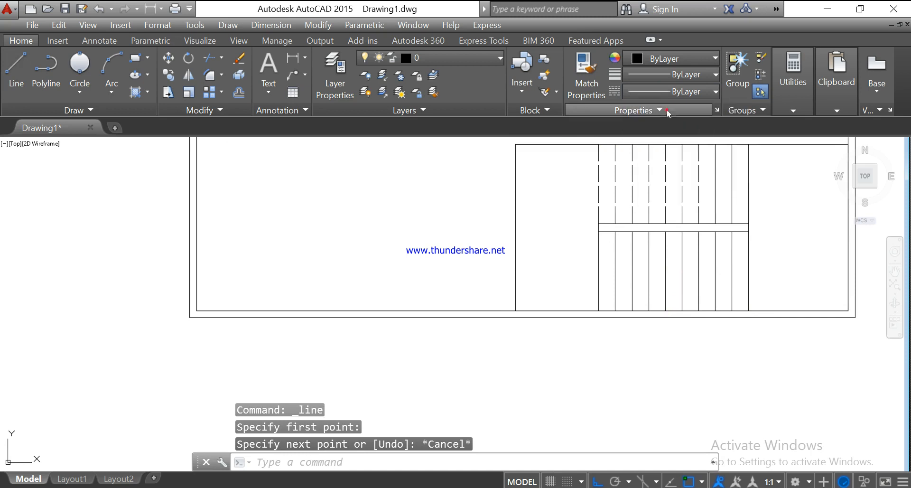
pyautogui.click(16, 72)
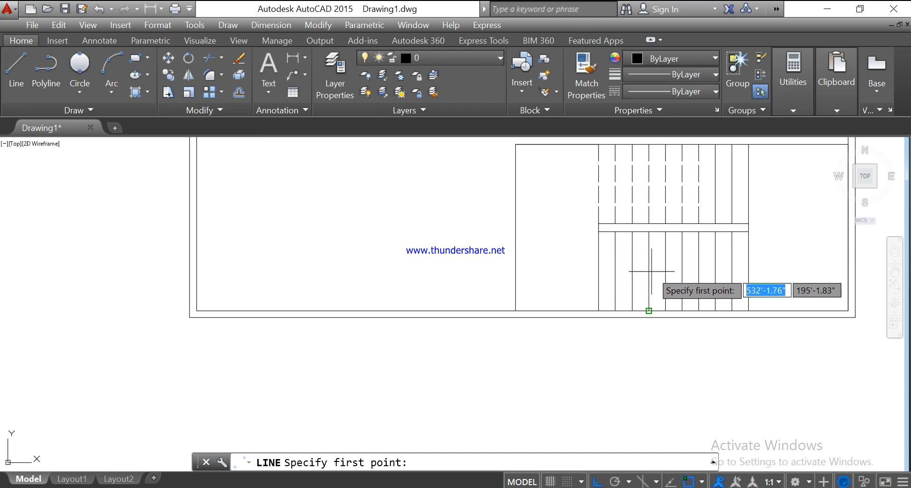
pyautogui.click(643, 271)
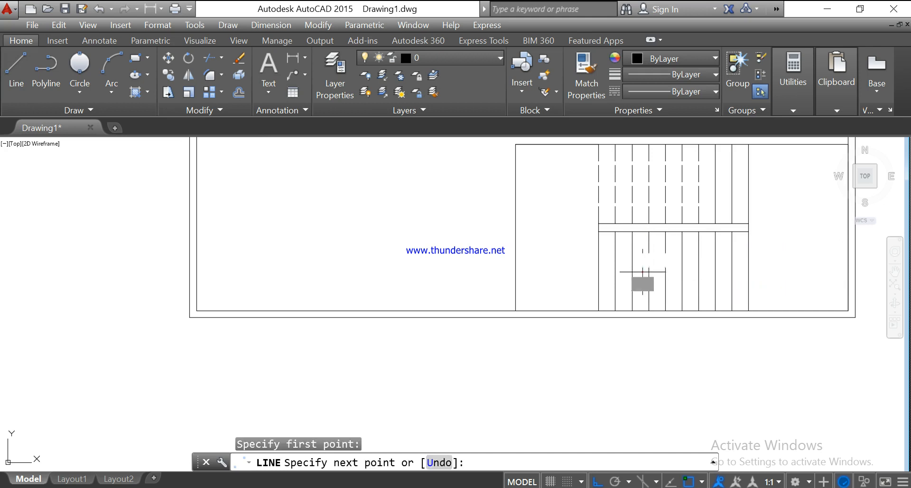
pyautogui.click(768, 272)
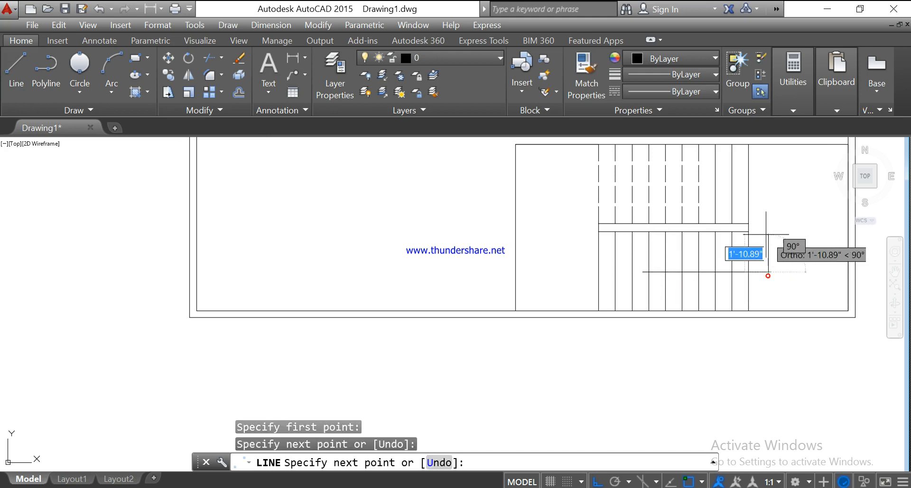
pyautogui.click(765, 195)
pyautogui.click(676, 194)
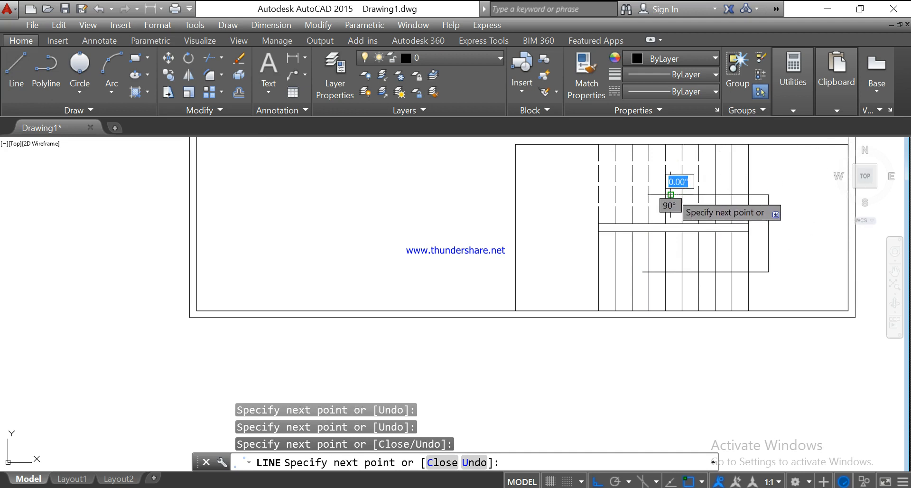
# Step: Turn Ortho off and draw a closed triangular arrowhead at the upper-flight end of the direction line, pointing left
pyautogui.click(598, 481)
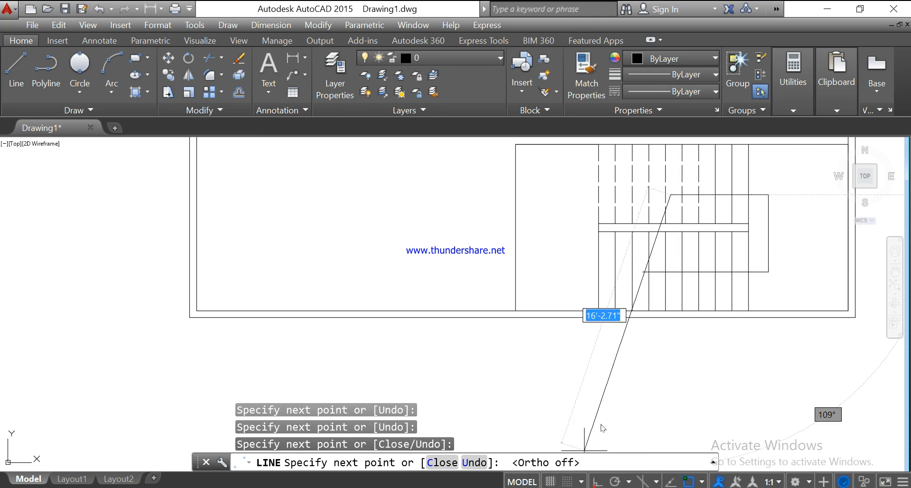
pyautogui.click(686, 186)
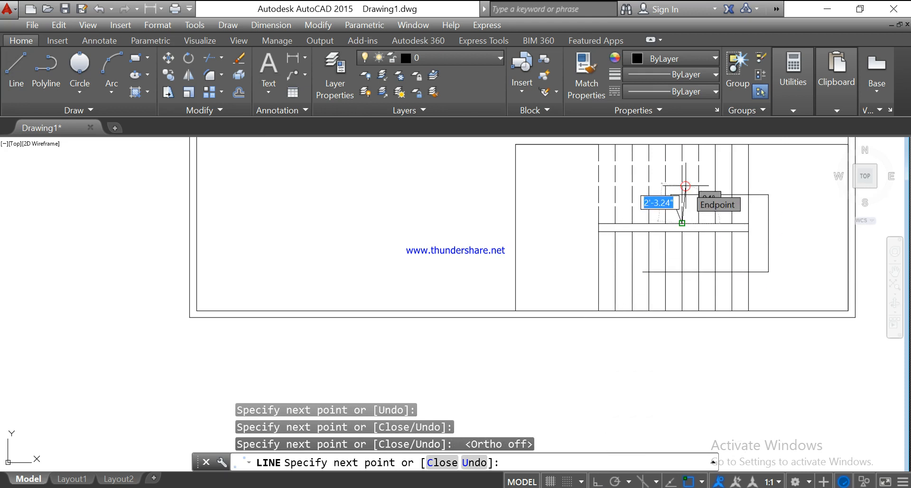
pyautogui.hotkey('ctrl', 'z')
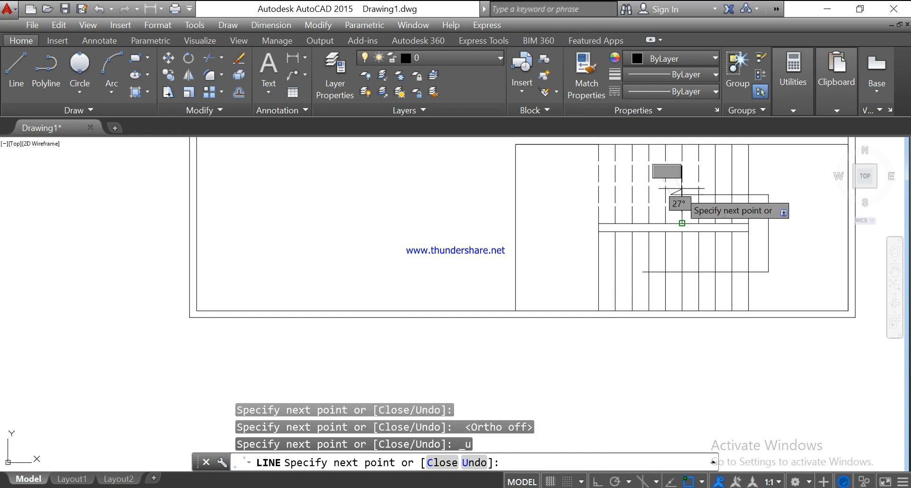
pyautogui.click(689, 180)
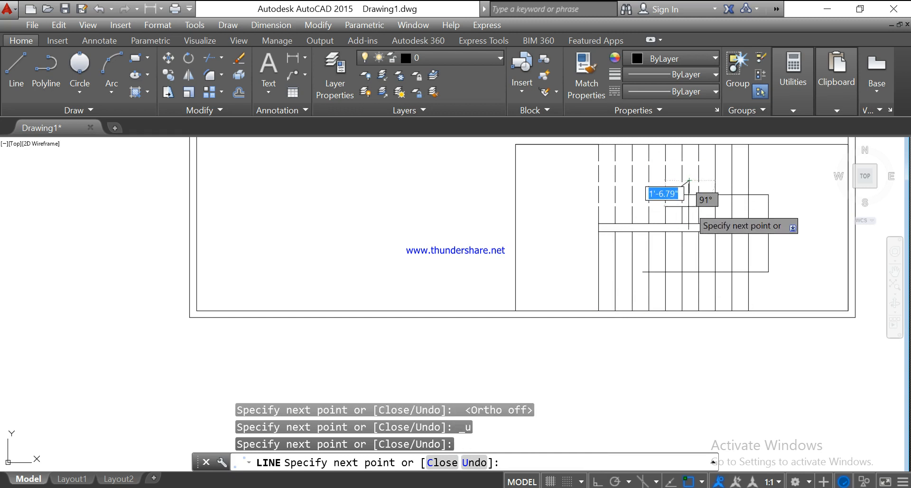
pyautogui.click(689, 222)
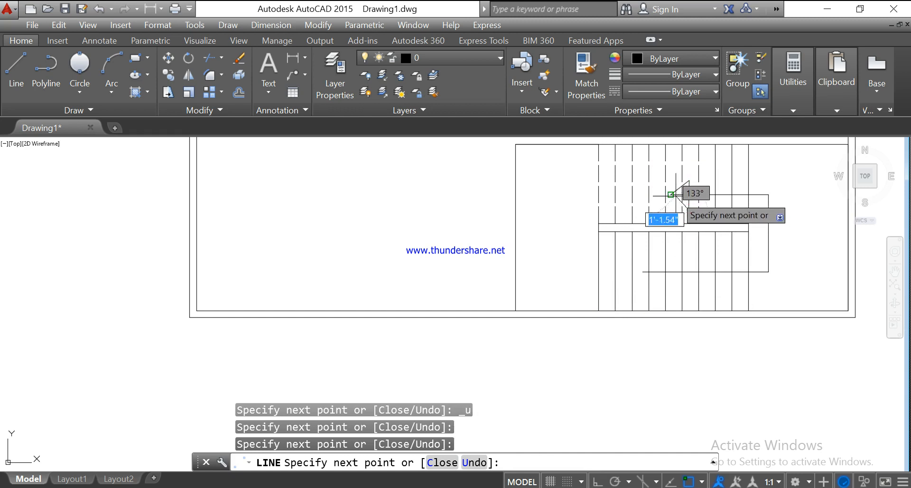
pyautogui.click(671, 195)
pyautogui.press('Escape')
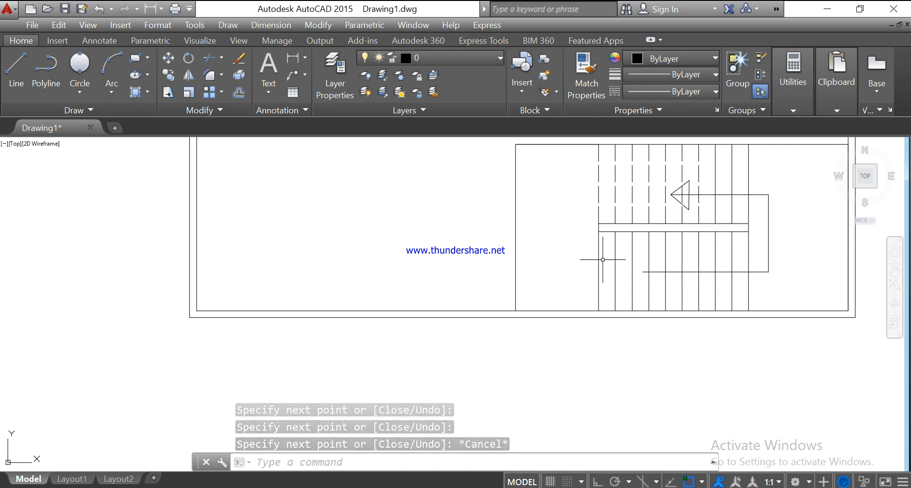
# Step: Offset the staircase room's top and left boundary lines 5" outward to form its walls
pyautogui.scroll(-2, 583, 246)
pyautogui.scroll(-1, 582, 247)
pyautogui.scroll(4, 579, 257)
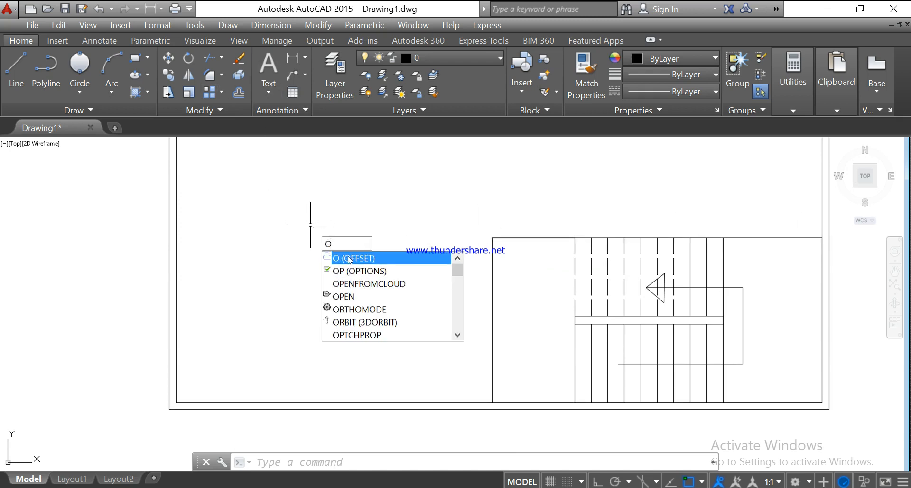
pyautogui.click(349, 258)
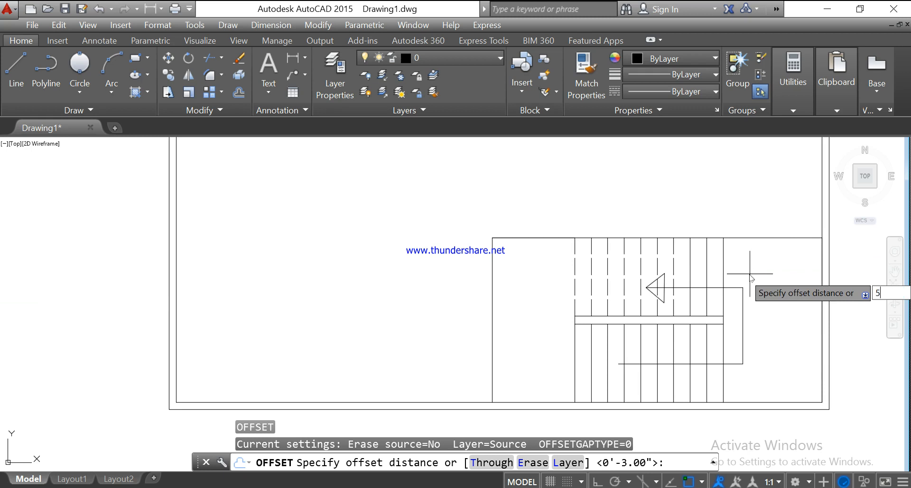
pyautogui.press('Return')
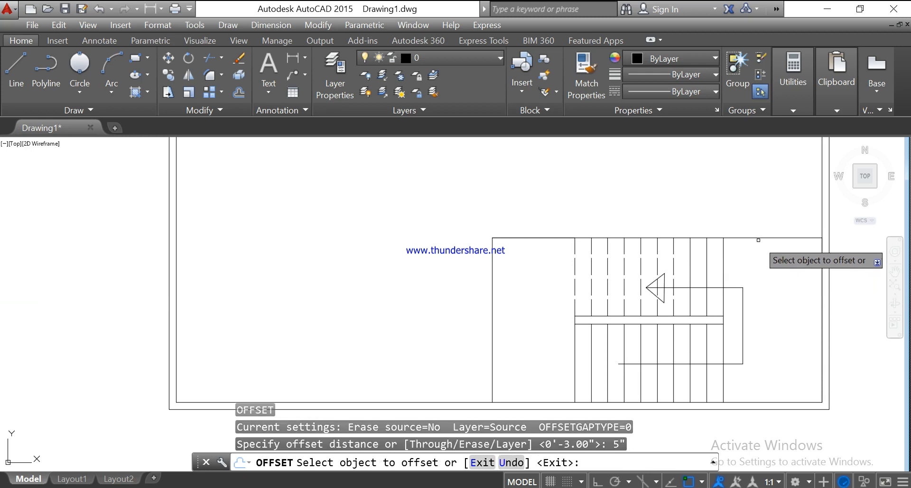
pyautogui.click(758, 237)
pyautogui.click(756, 207)
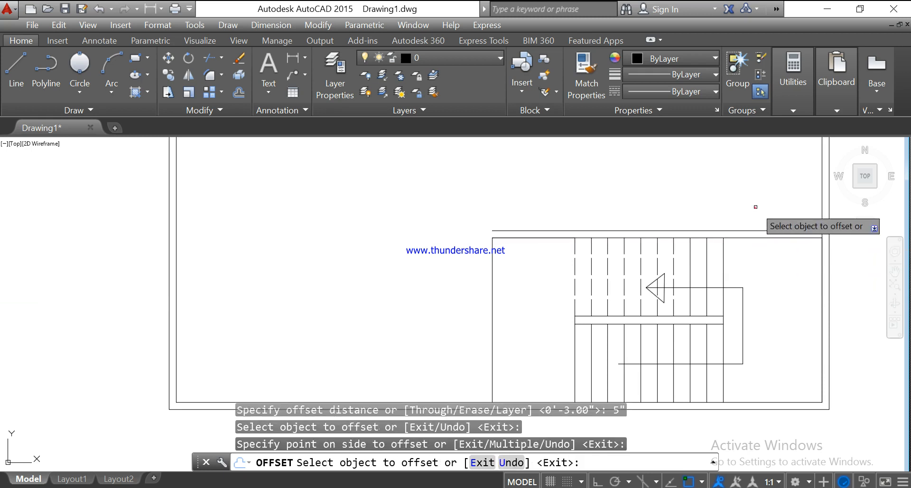
pyautogui.click(492, 266)
pyautogui.click(490, 269)
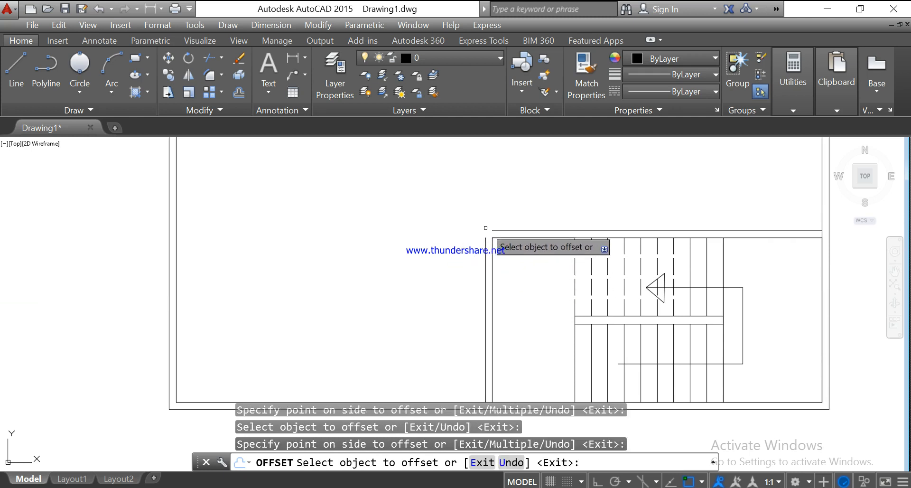
pyautogui.press('Escape')
# Step: Stretch the staircase room's outer top and left wall lines to meet at the upper-left corner
pyautogui.click(493, 230)
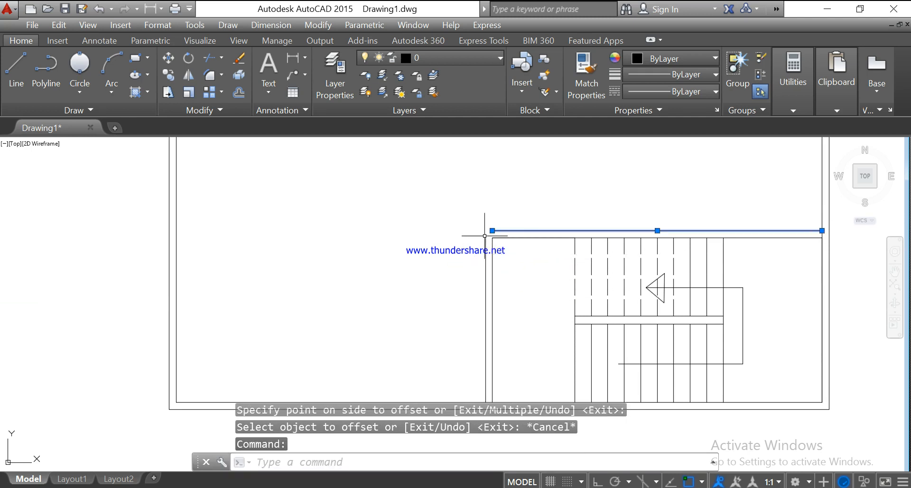
pyautogui.click(493, 231)
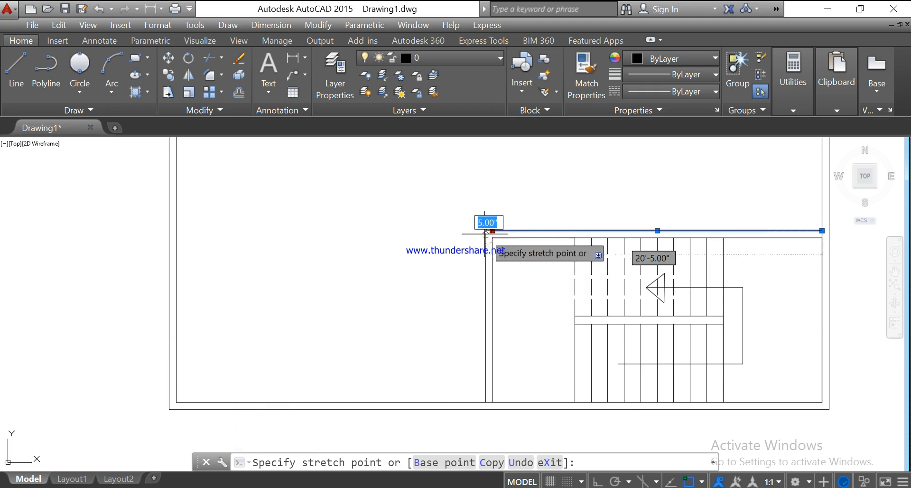
pyautogui.click(486, 230)
pyautogui.moveTo(485, 231)
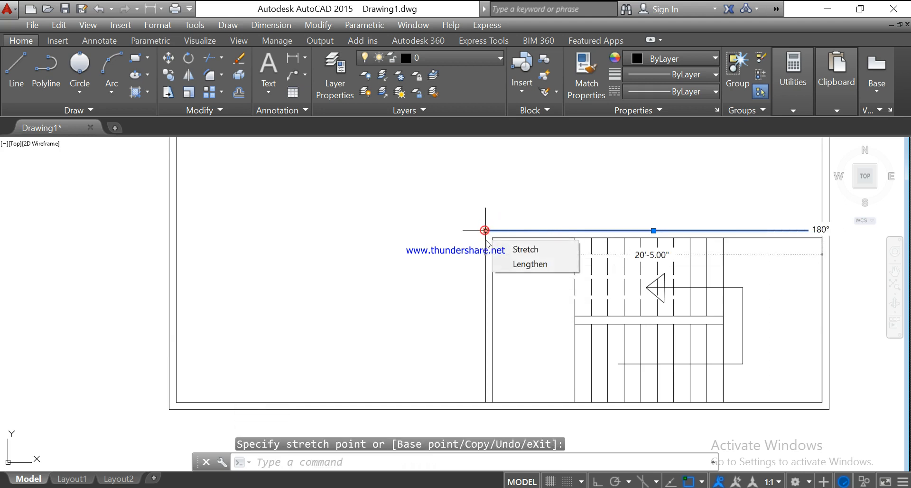
pyautogui.click(486, 259)
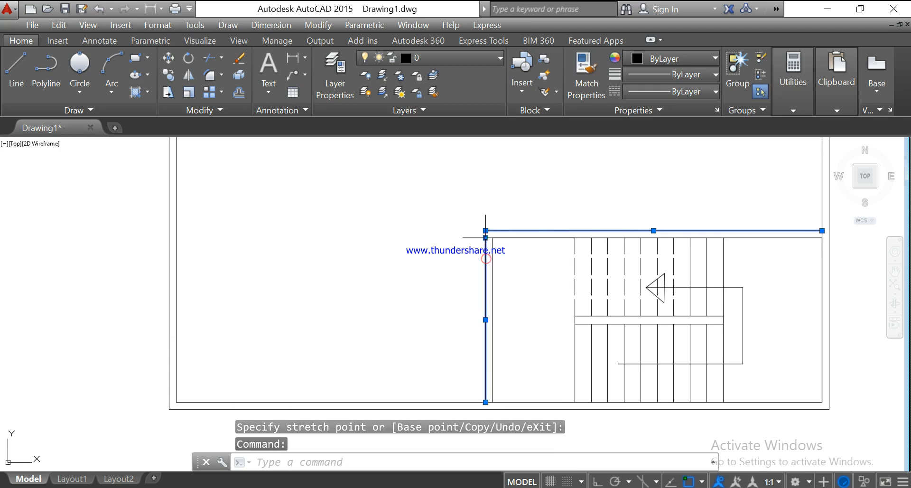
pyautogui.click(486, 238)
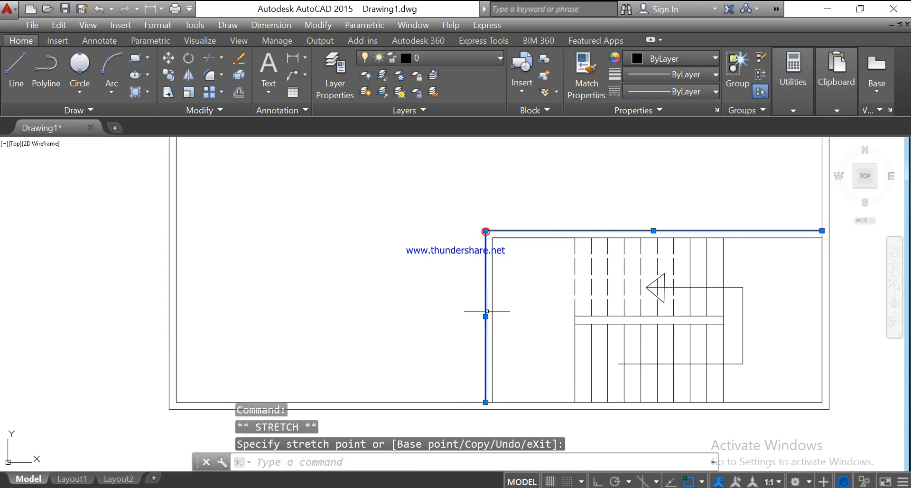
pyautogui.press('Escape')
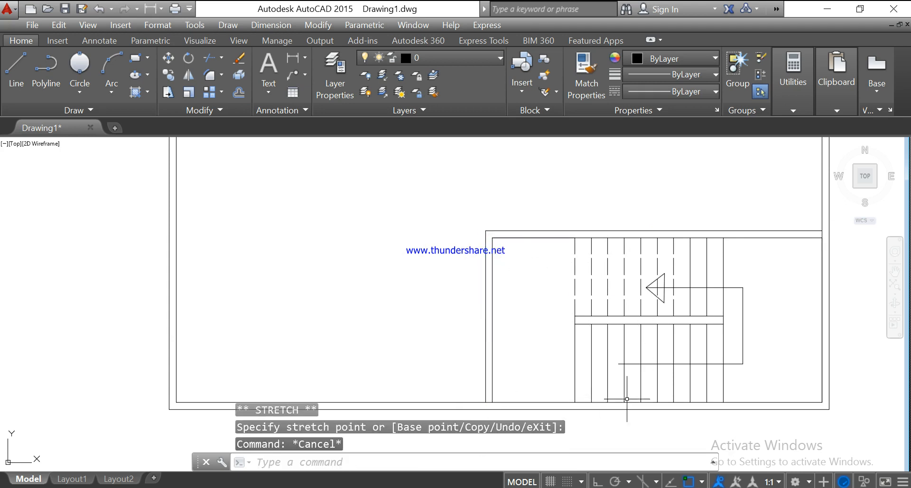
# Step: Draw an 8' by 6' room outline above the staircase room against the building's right inner wall, with Ortho on for the vertical side
pyautogui.scroll(-3, 627, 398)
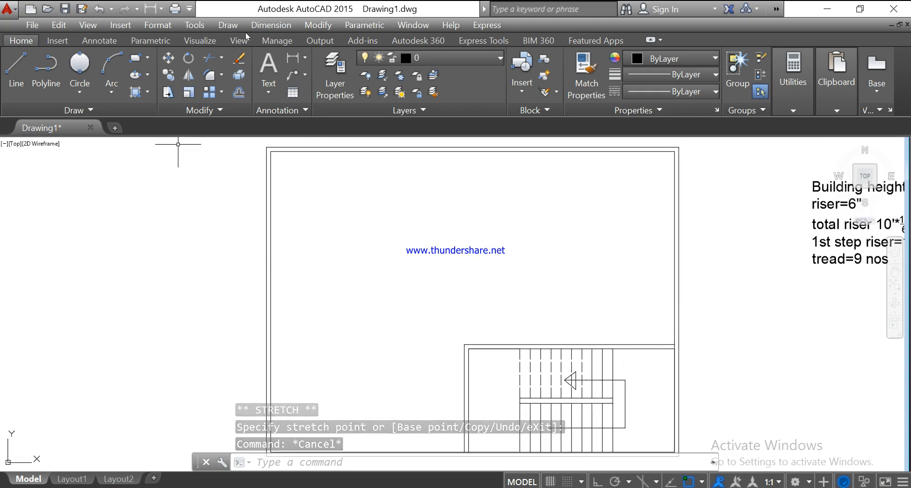
pyautogui.click(19, 75)
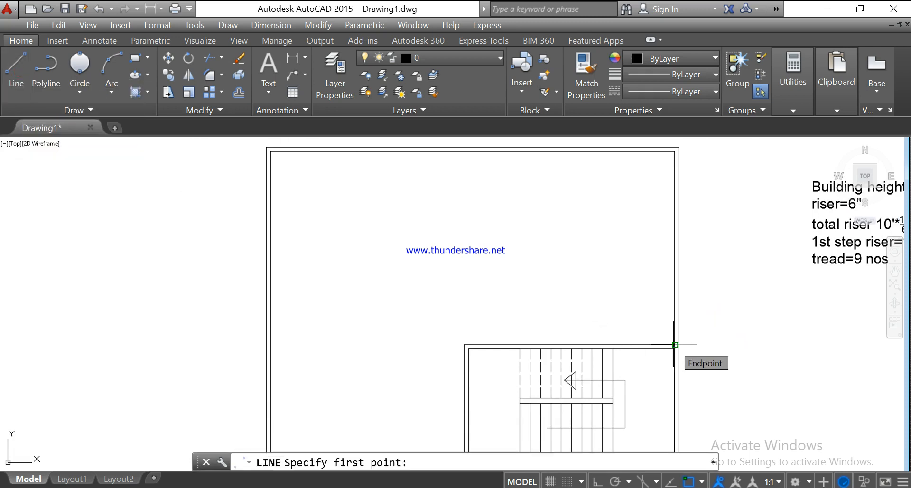
pyautogui.click(675, 345)
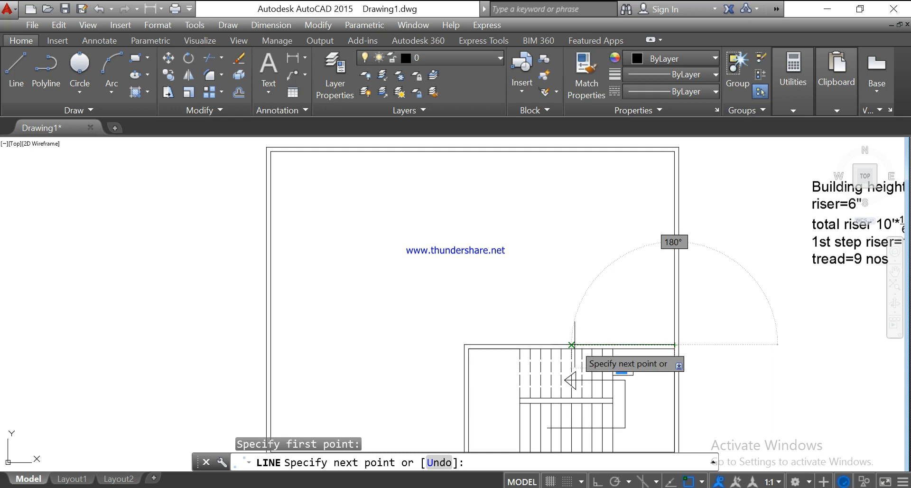
pyautogui.write("8'")
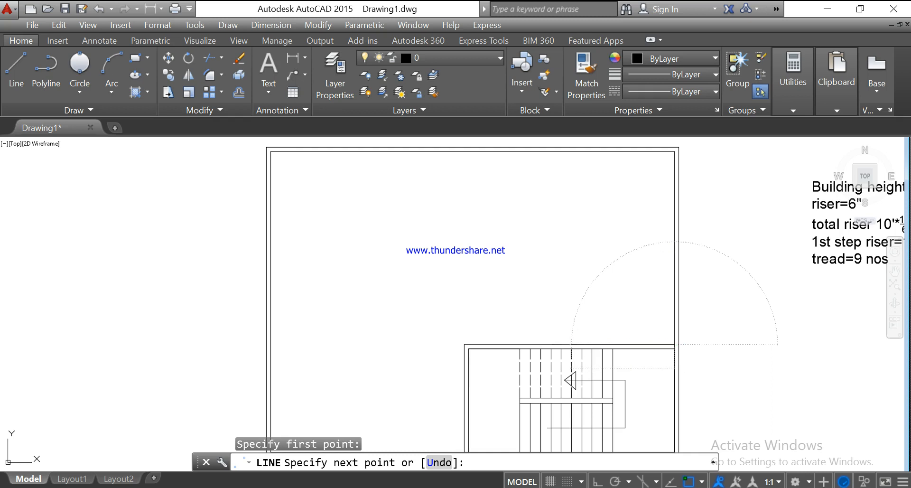
pyautogui.press('Return')
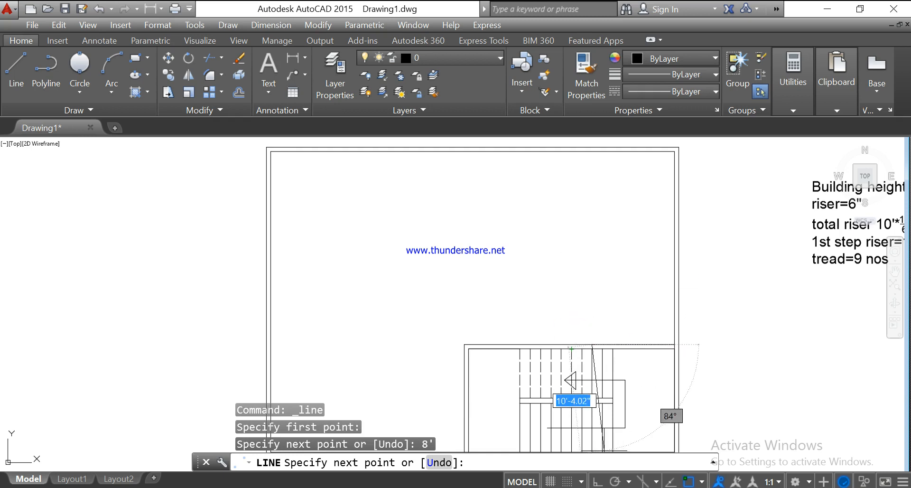
pyautogui.click(598, 482)
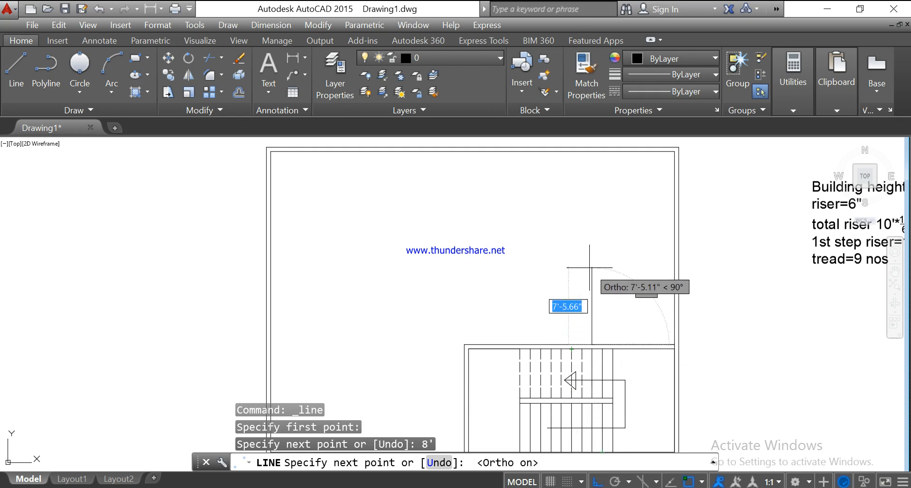
pyautogui.write('6')
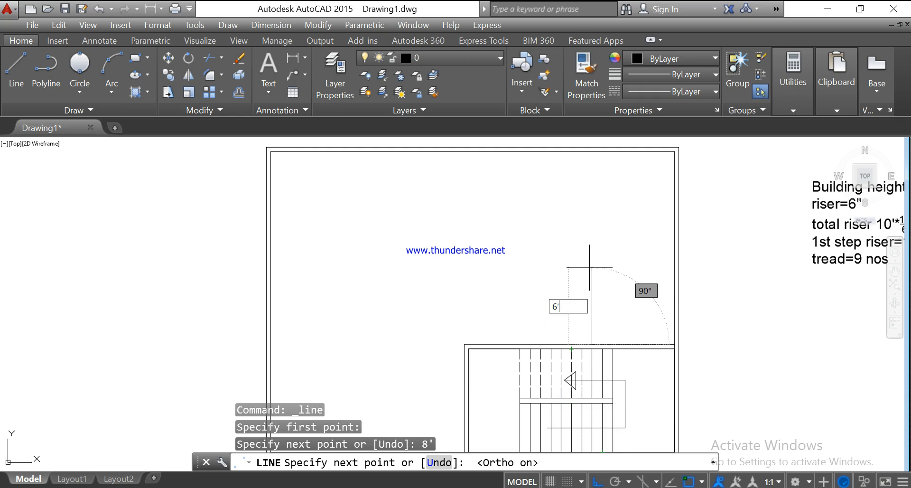
pyautogui.press('Return')
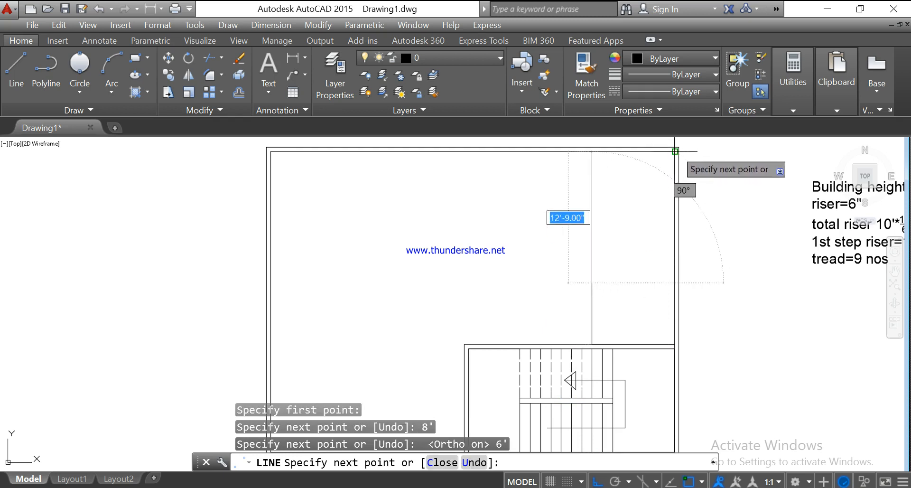
pyautogui.click(674, 284)
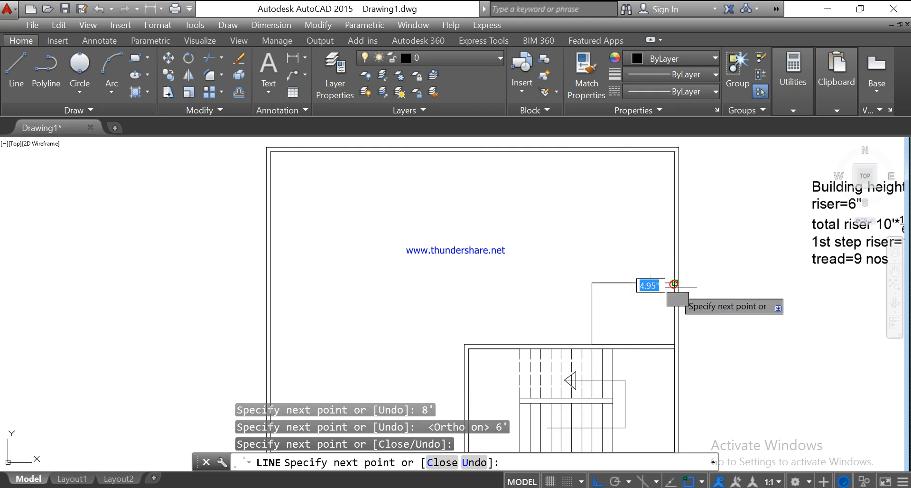
pyautogui.press('Escape')
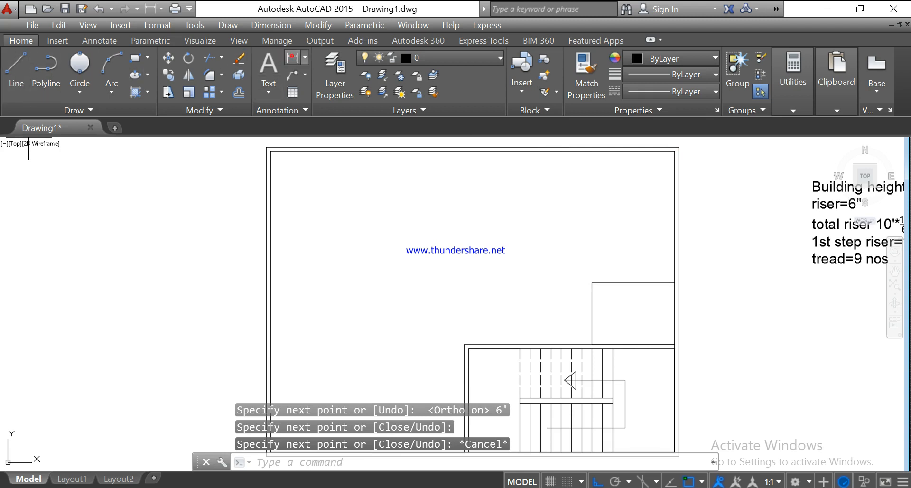
pyautogui.click(293, 57)
pyautogui.press('Escape')
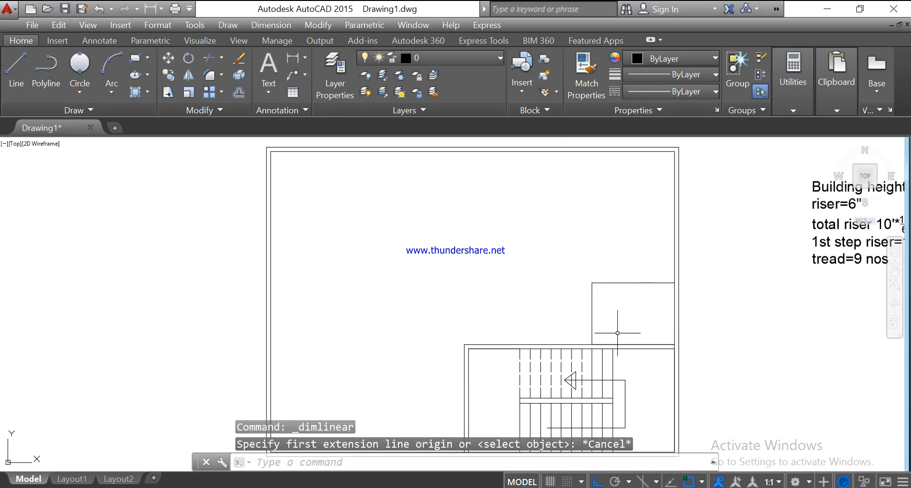
# Step: Offset the top and left lines of the 8' by 6' room 5" outward
pyautogui.write('o')
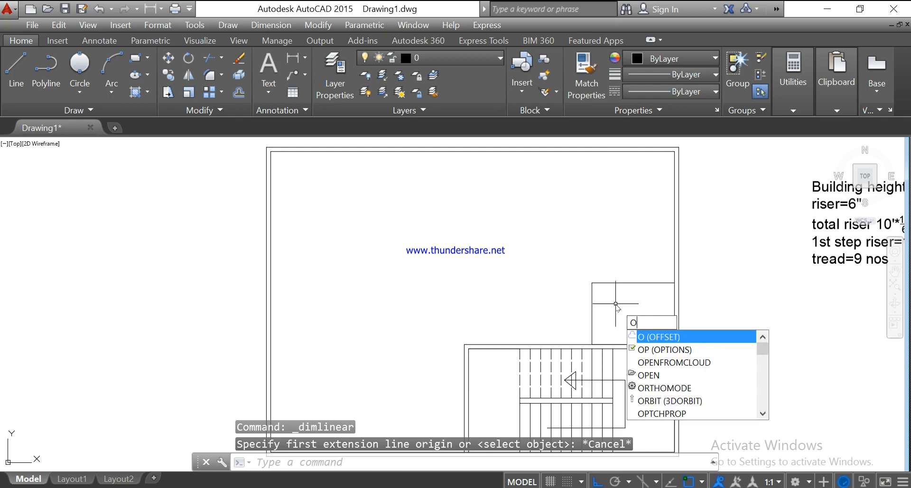
pyautogui.write('f')
pyautogui.press('Return')
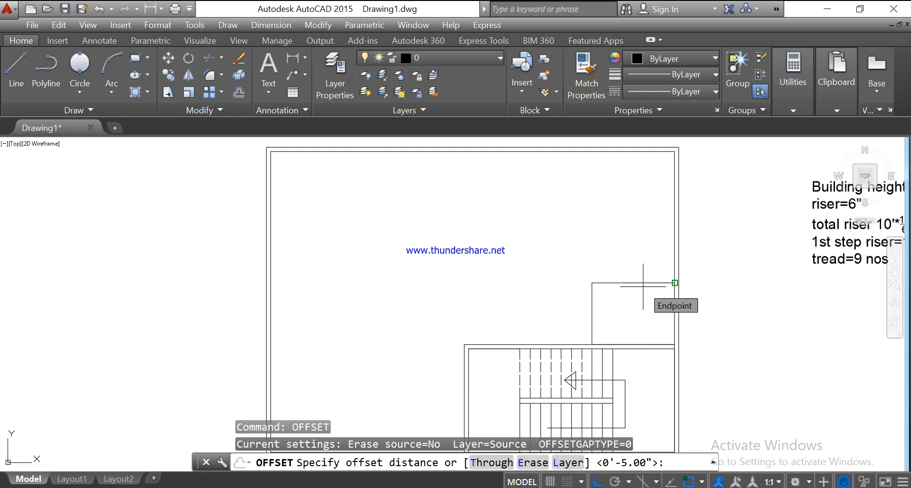
pyautogui.press('Return')
pyautogui.click(644, 283)
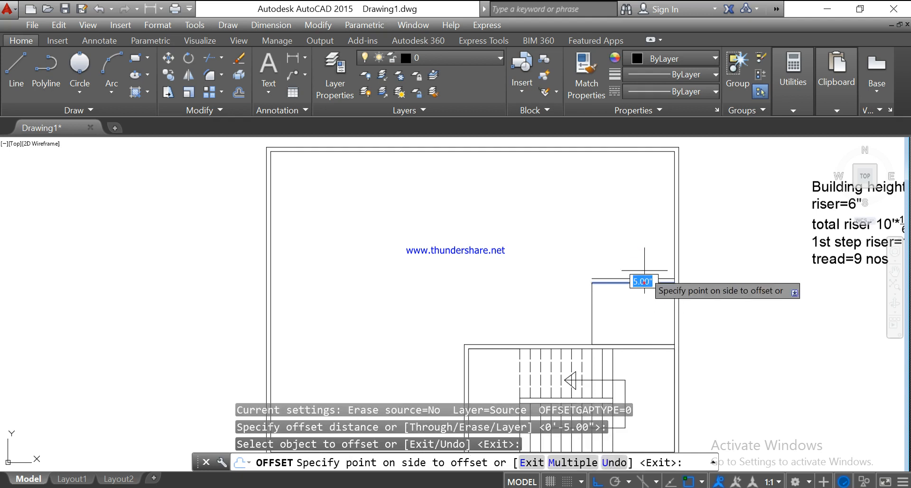
pyautogui.click(645, 273)
pyautogui.click(592, 324)
pyautogui.click(556, 322)
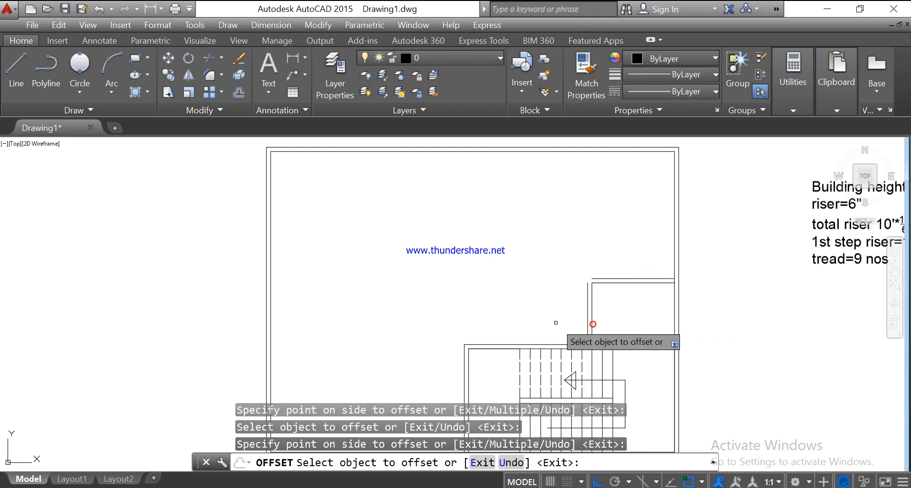
pyautogui.press('Escape')
# Step: Stretch the 8' by 6' room's outer top and left wall lines to meet at the upper-left corner
pyautogui.click(597, 278)
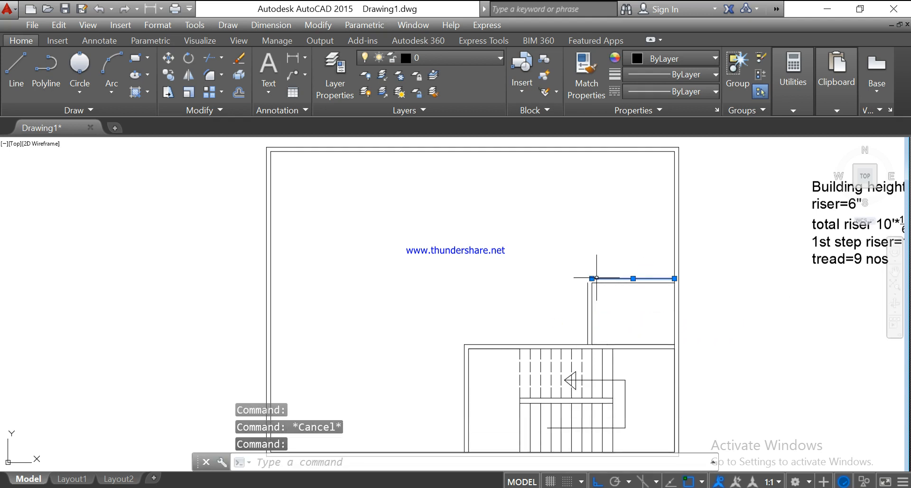
pyautogui.click(593, 278)
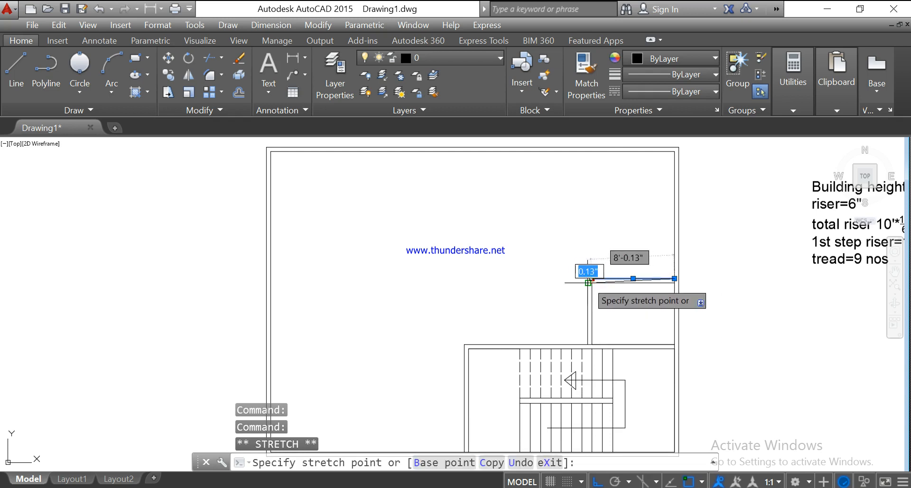
pyautogui.click(589, 279)
pyautogui.moveTo(587, 278)
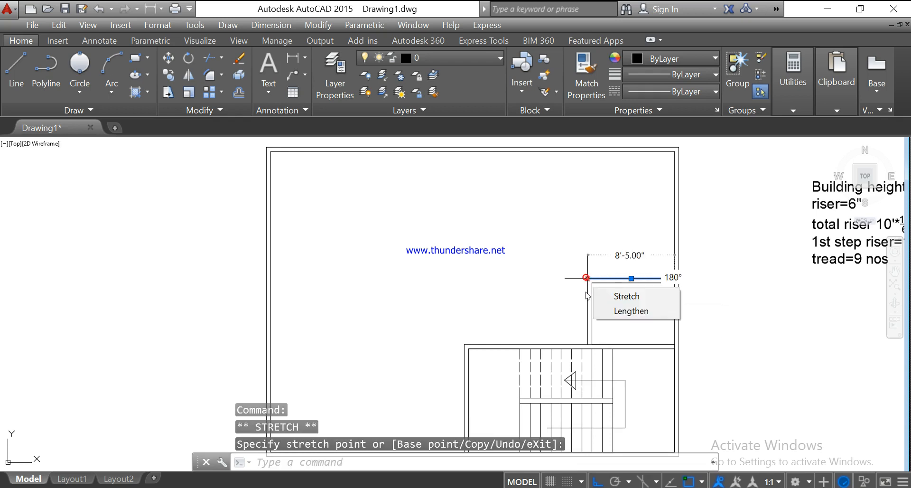
pyautogui.click(587, 305)
pyautogui.click(586, 289)
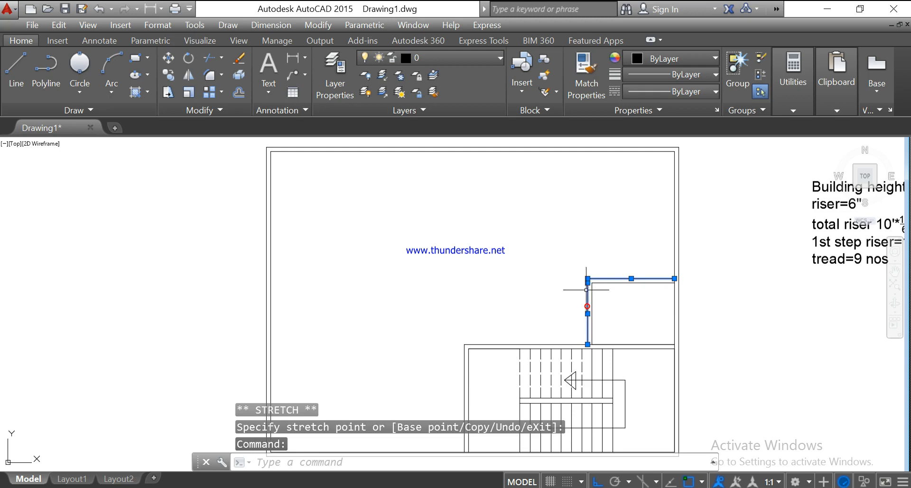
pyautogui.click(588, 280)
pyautogui.click(588, 282)
pyautogui.press('Escape')
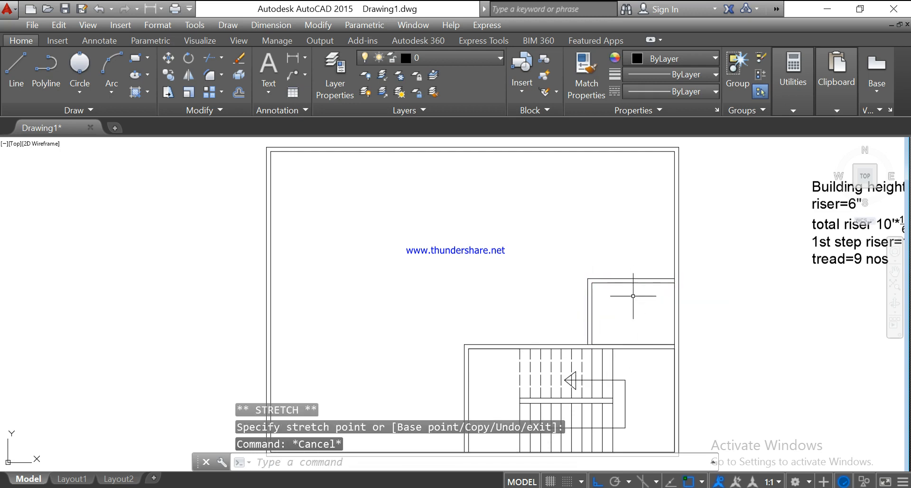
# Step: Trim the line segments crossing the staircase room's top wall where it meets the 8' by 6' room's left wall and the building's right wall
pyautogui.scroll(2, 603, 348)
pyautogui.scroll(2, 601, 357)
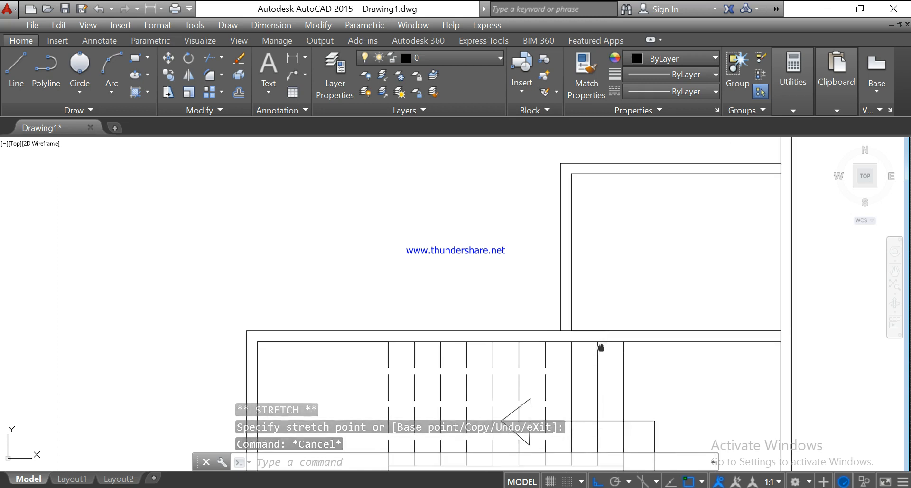
pyautogui.moveTo(600, 346); pyautogui.dragTo(596, 275, button='middle')
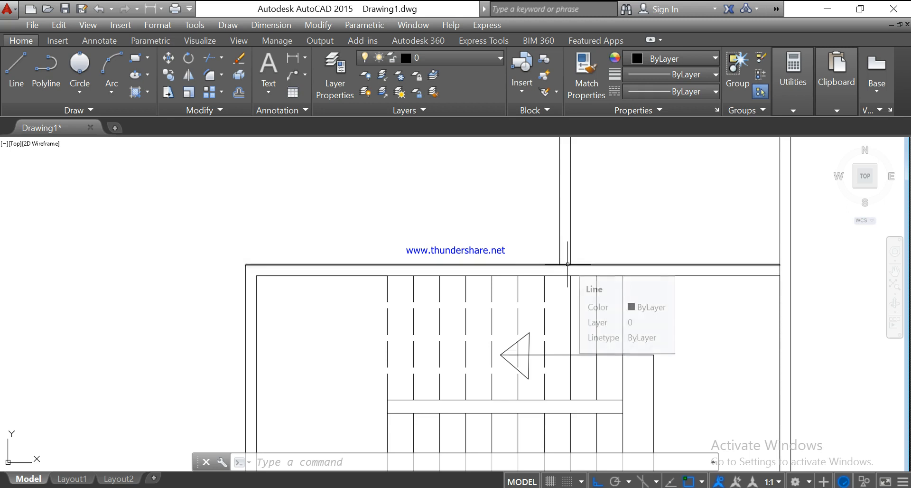
pyautogui.write('TR')
pyautogui.press('Return')
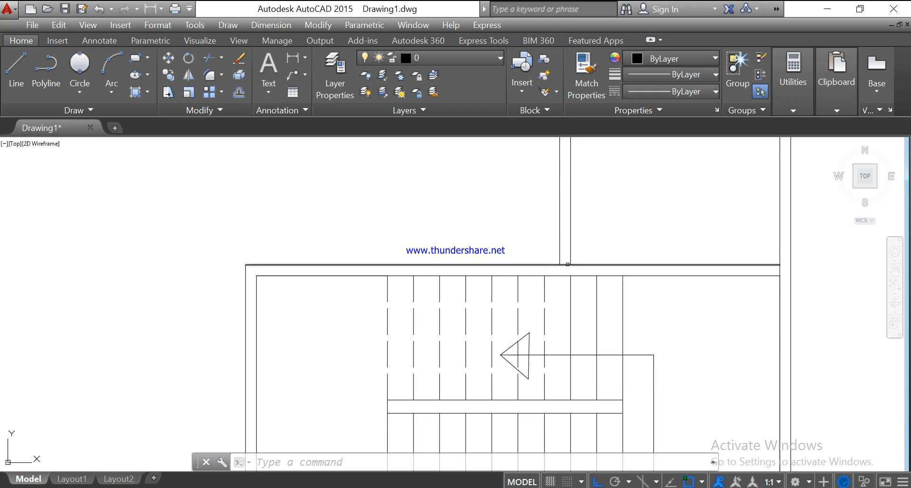
pyautogui.press('Return')
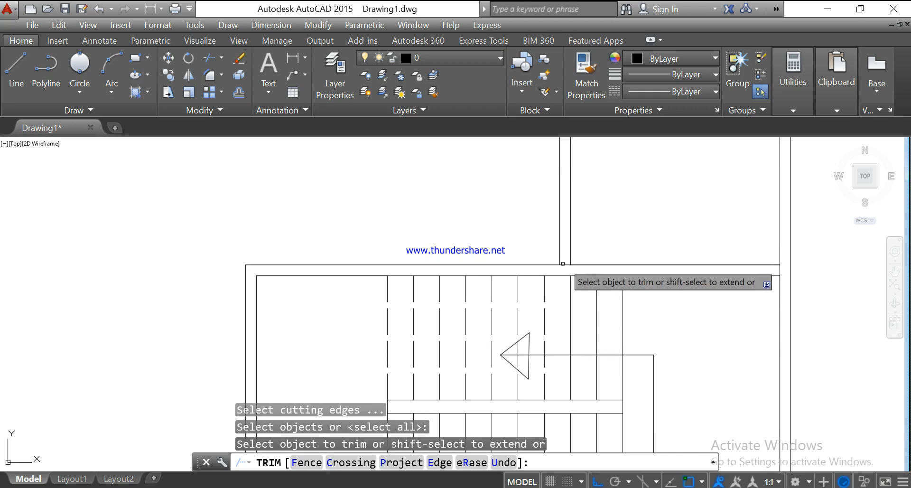
pyautogui.click(566, 265)
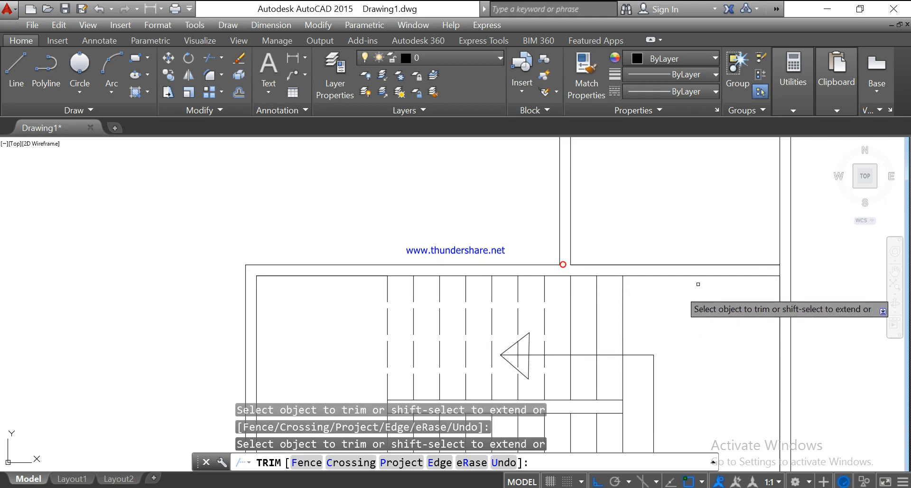
pyautogui.click(782, 266)
pyautogui.click(779, 269)
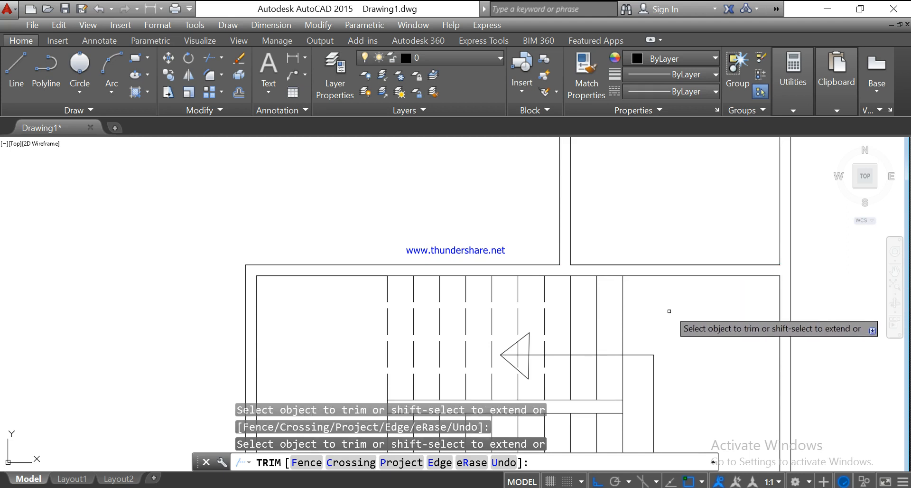
pyautogui.press('Escape')
# Step: Trim the building's inner right wall line between the two top wall lines of the 8' by 6' room
pyautogui.scroll(-2, 603, 271)
pyautogui.moveTo(603, 272); pyautogui.dragTo(587, 347, button='middle')
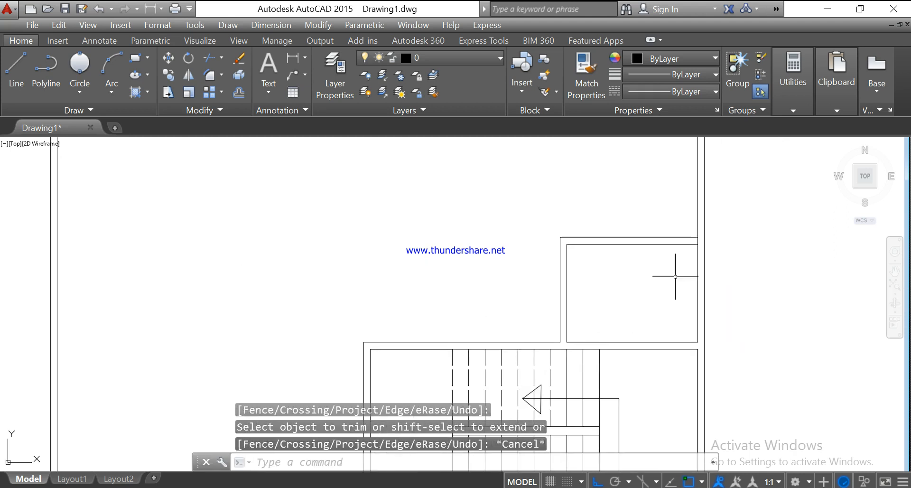
pyautogui.press('Return')
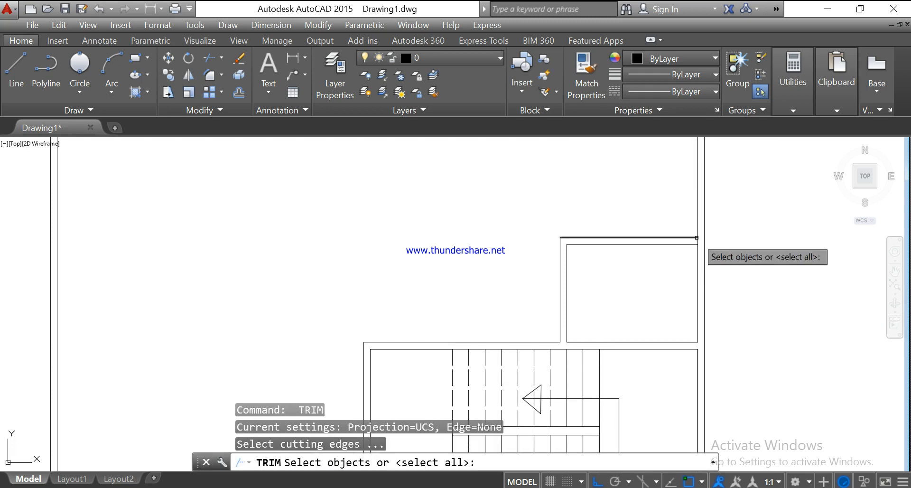
pyautogui.press('Return')
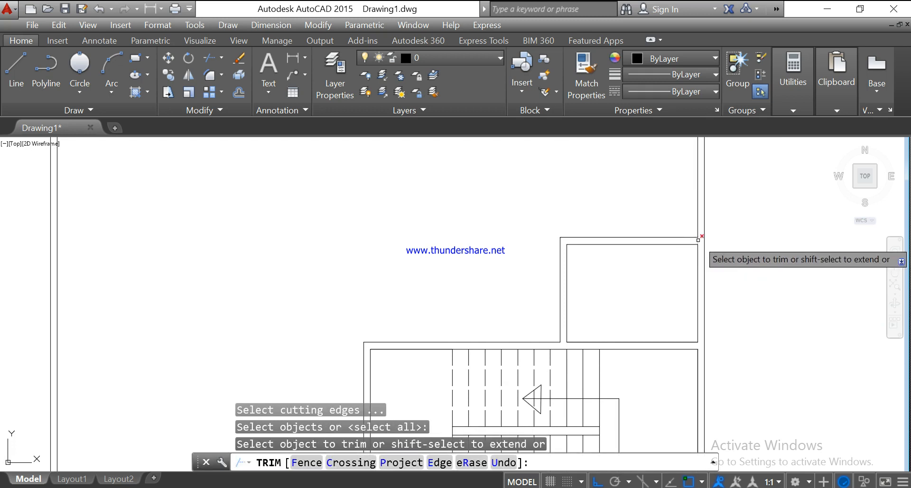
pyautogui.click(696, 234)
pyautogui.scroll(-4, 682, 305)
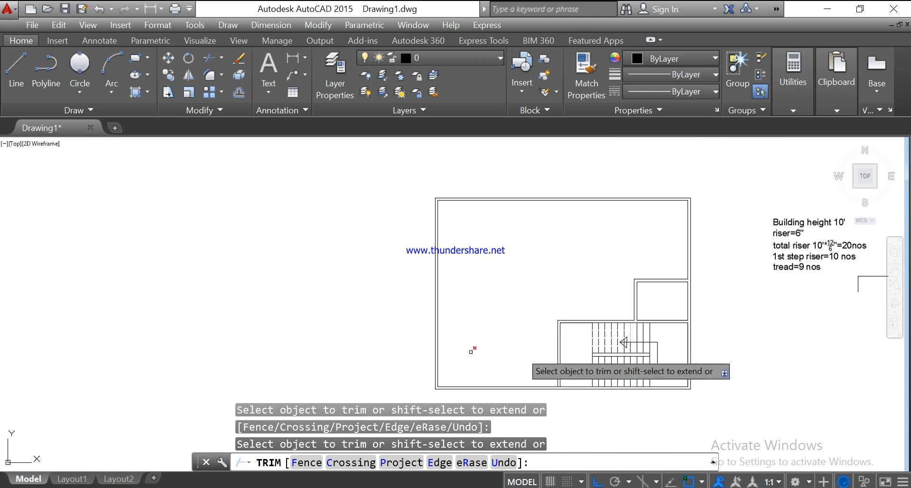
pyautogui.click(15, 64)
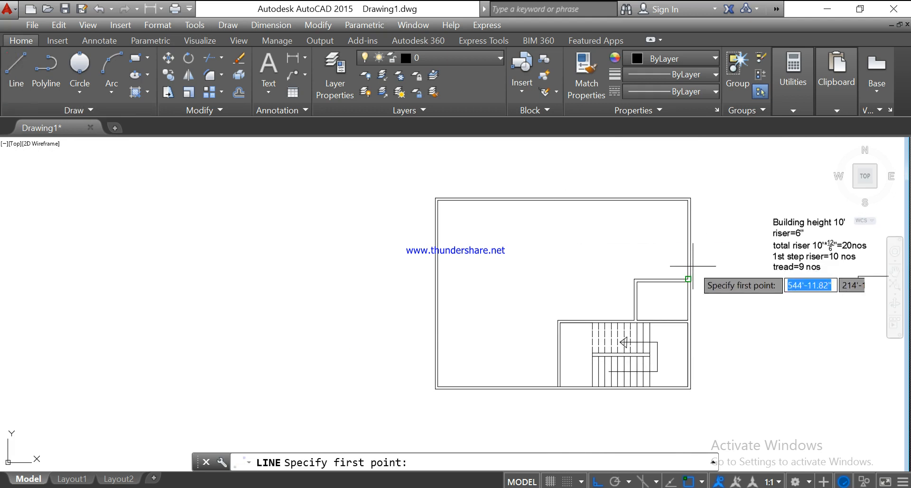
pyautogui.scroll(4, 696, 273)
pyautogui.click(674, 297)
pyautogui.scroll(-3, 669, 214)
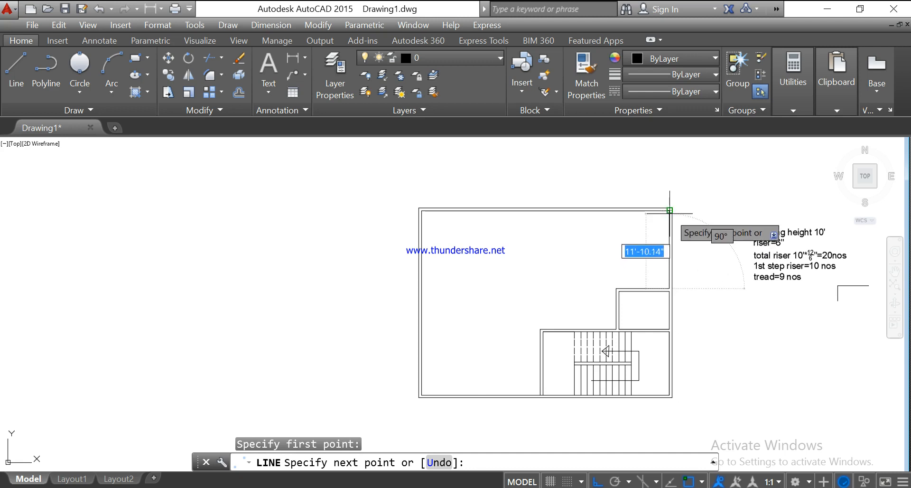
pyautogui.click(670, 211)
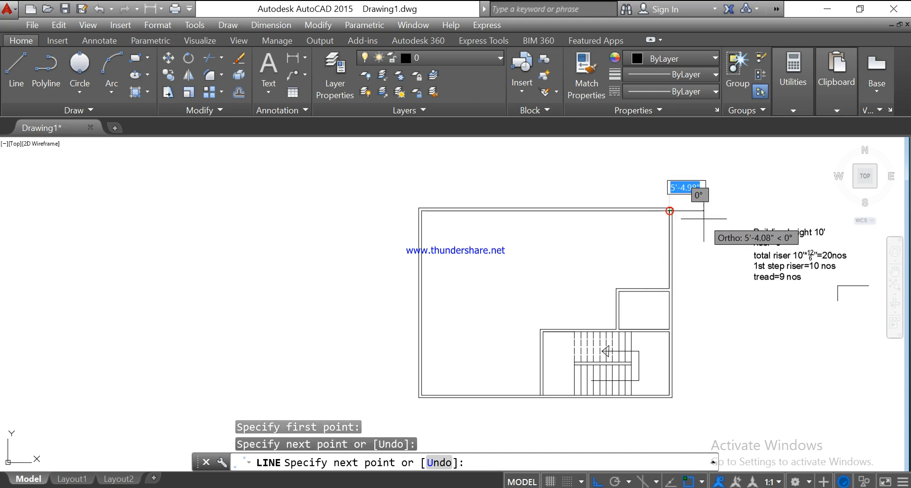
pyautogui.press('Escape')
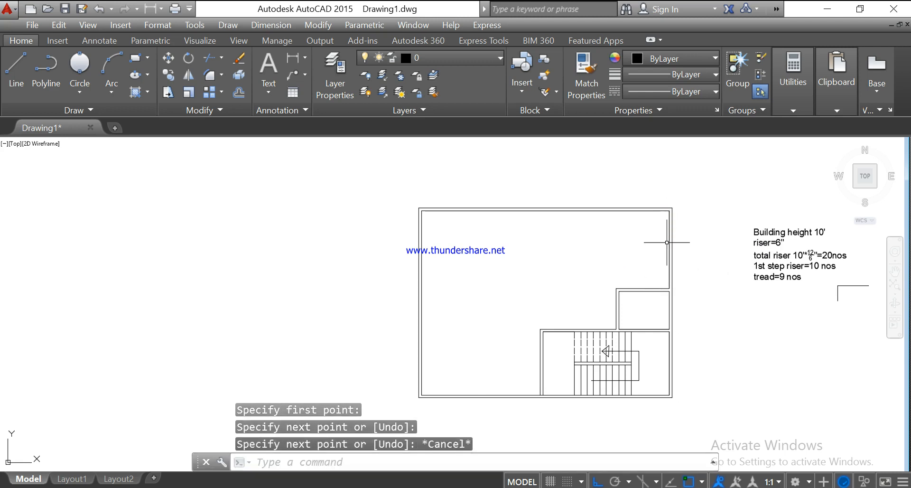
pyautogui.click(670, 245)
pyautogui.press('Delete')
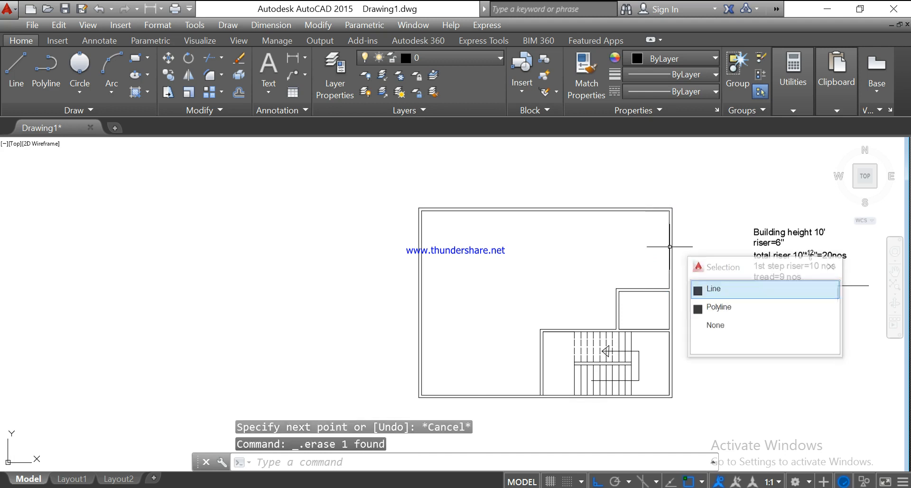
# Step: Add a vertical linear dimension from the 8' by 6' room's outer top wall line to the building's inner top wall, placed outside the right wall
pyautogui.click(293, 58)
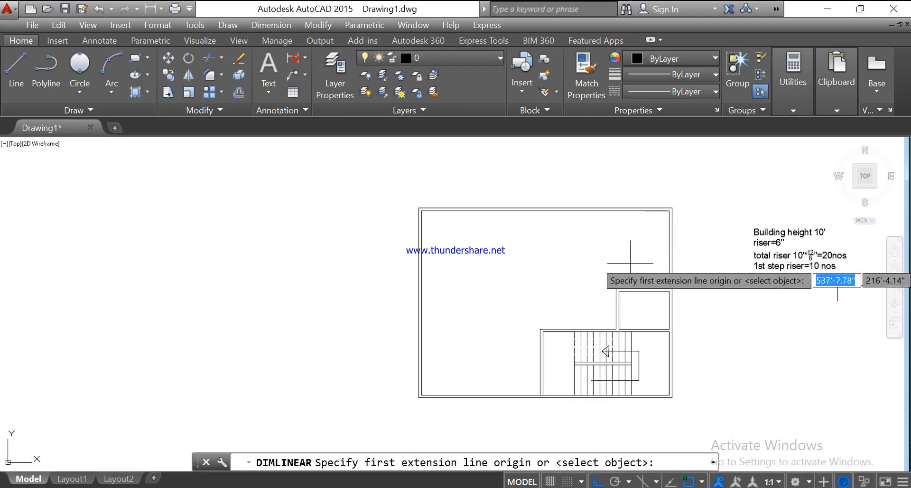
pyautogui.click(670, 288)
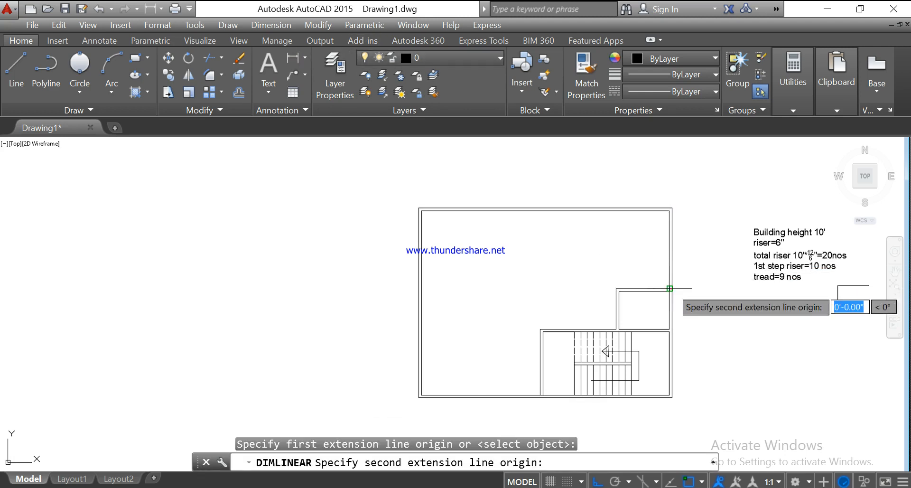
pyautogui.click(669, 209)
pyautogui.click(688, 252)
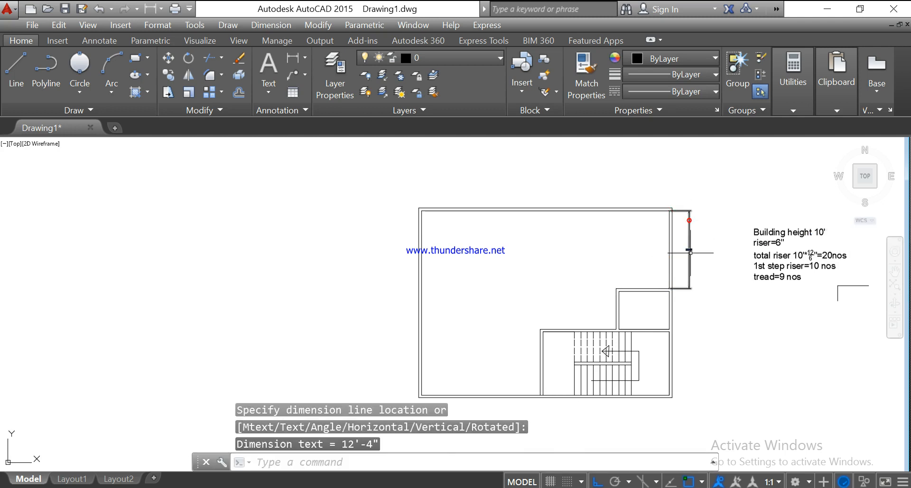
pyautogui.scroll(5, 691, 253)
pyautogui.scroll(-4, 691, 252)
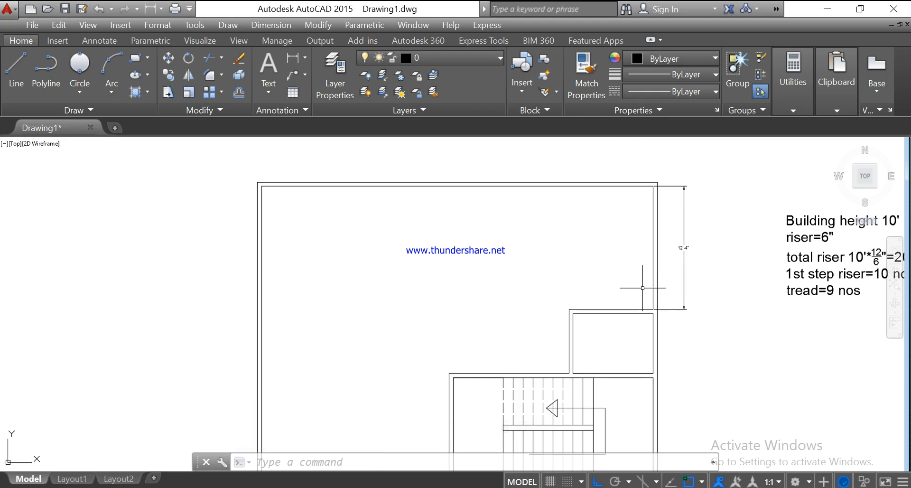
# Step: Draw a vertical line 5' left of the building's inner right wall, from the inner top wall down to the 8' by 6' room's outer wall
pyautogui.click(17, 66)
pyautogui.click(653, 185)
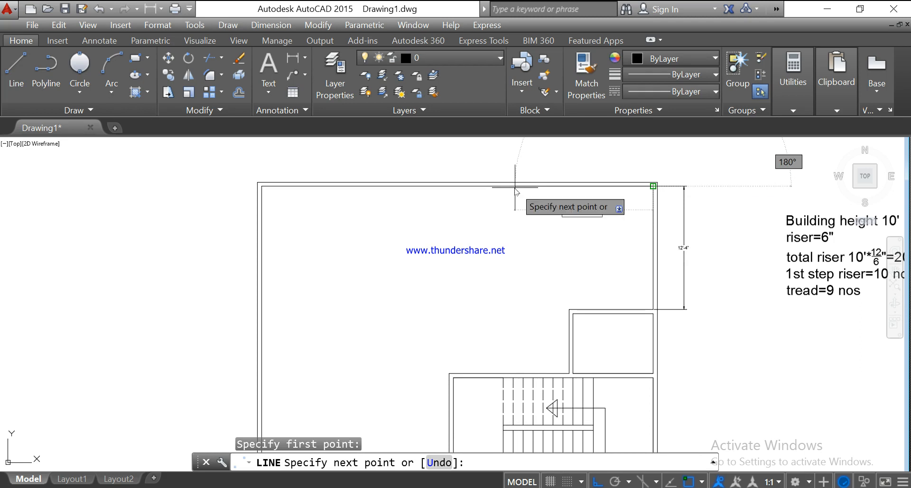
pyautogui.press('Escape')
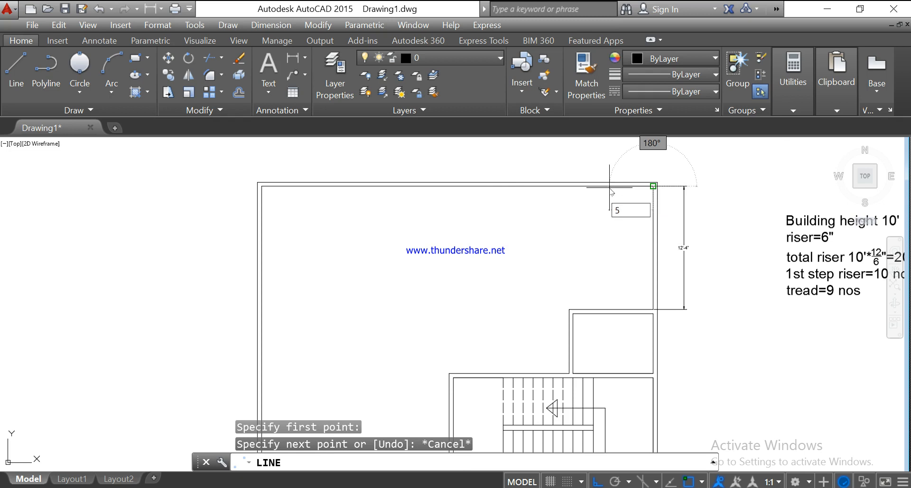
pyautogui.press('Return')
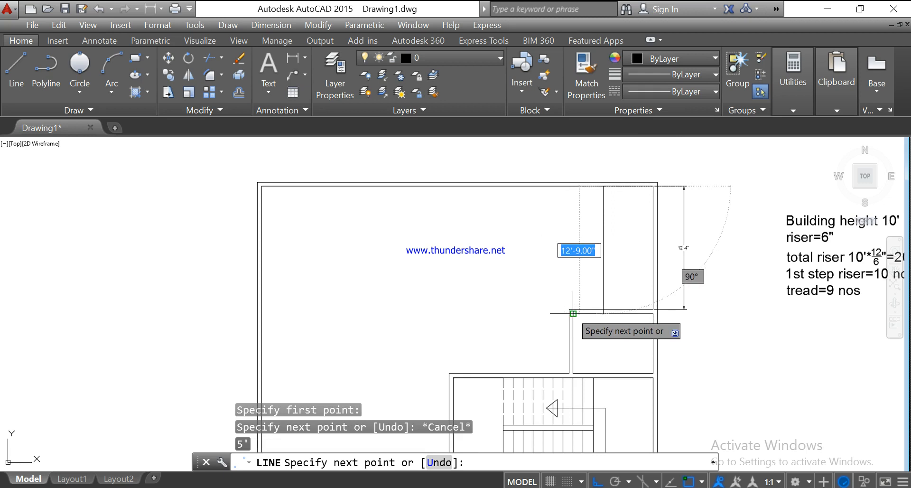
pyautogui.click(603, 309)
pyautogui.press('Escape')
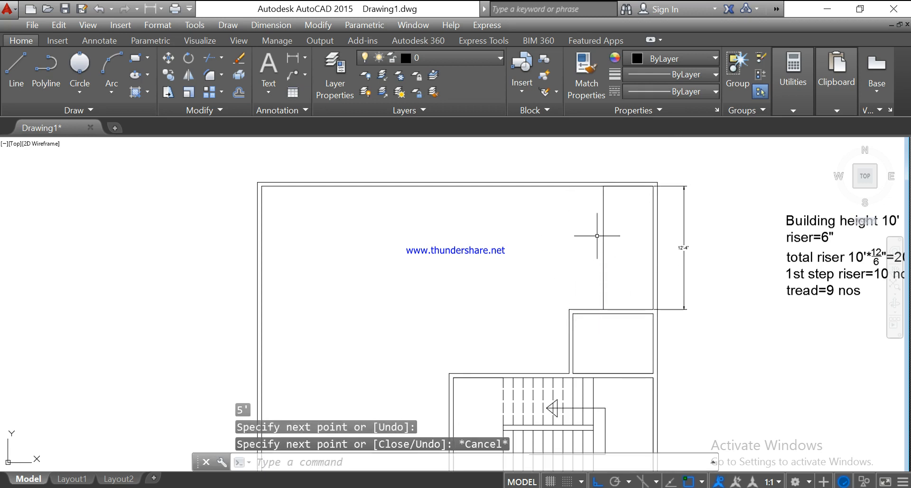
# Step: Offset the new vertical line 5" to the left to form a partition wall
pyautogui.click(239, 92)
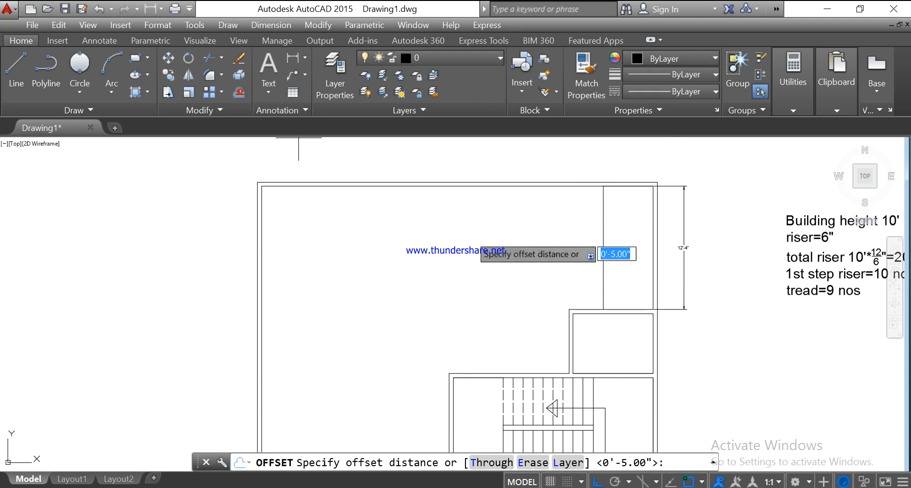
pyautogui.press('Return')
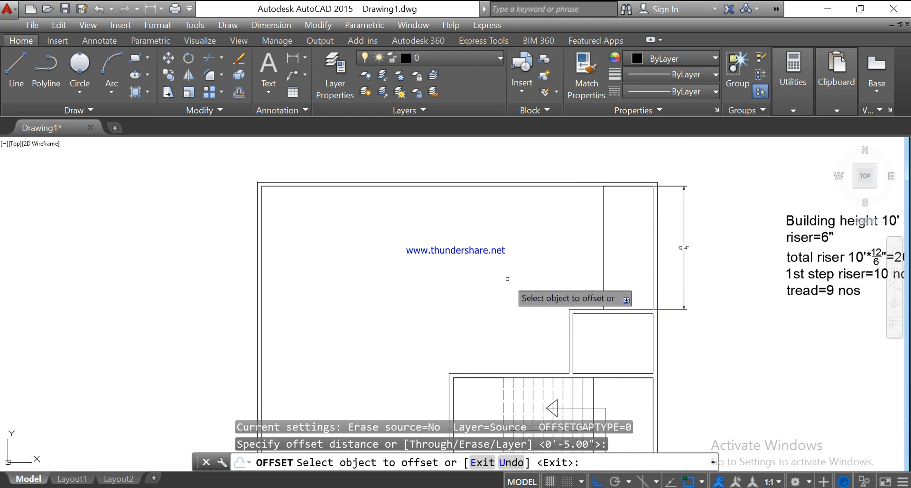
pyautogui.click(602, 259)
pyautogui.click(586, 260)
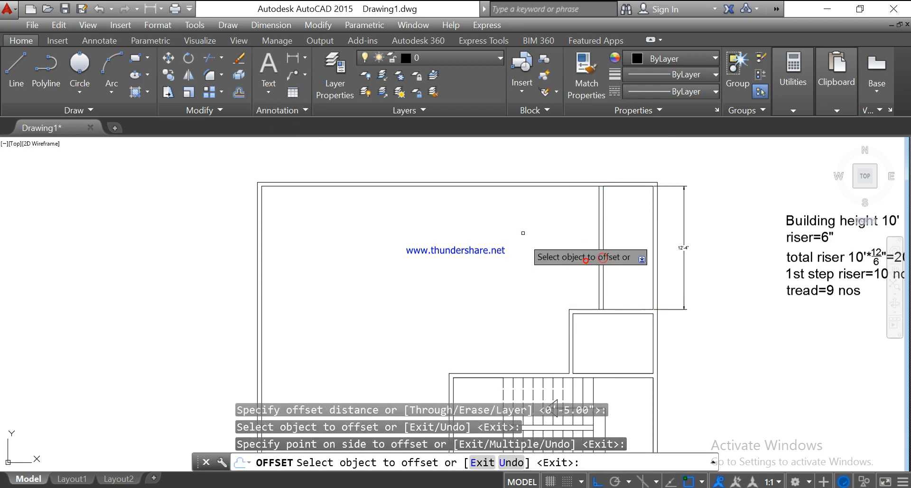
# Step: Draw the 10' wide room's outline from the partition's top end: 10' left, down, then right to the 8' by 6' room's outer top-left corner
pyautogui.click(7, 66)
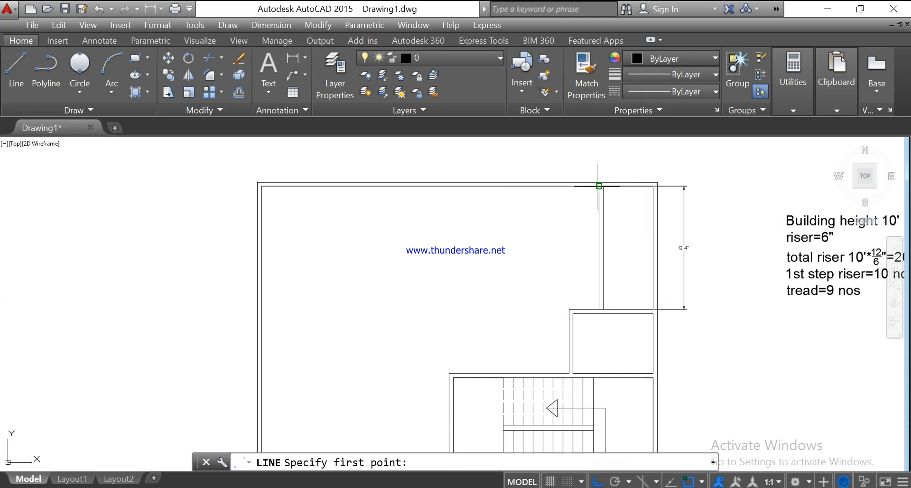
pyautogui.click(599, 186)
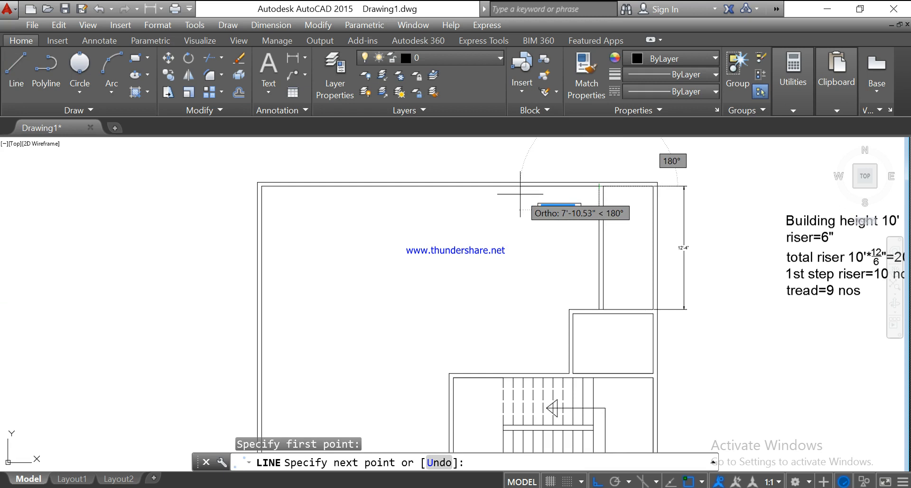
pyautogui.write('1')
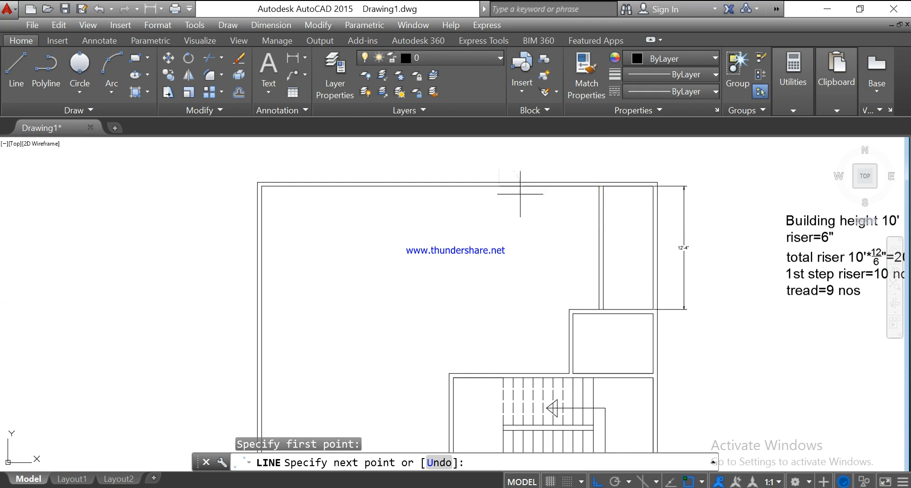
pyautogui.write("0'")
pyautogui.press('Return')
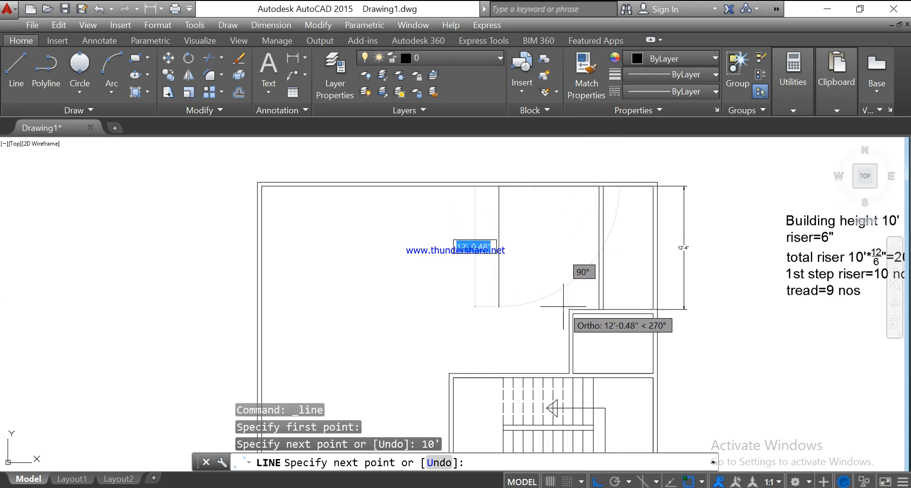
pyautogui.click(499, 308)
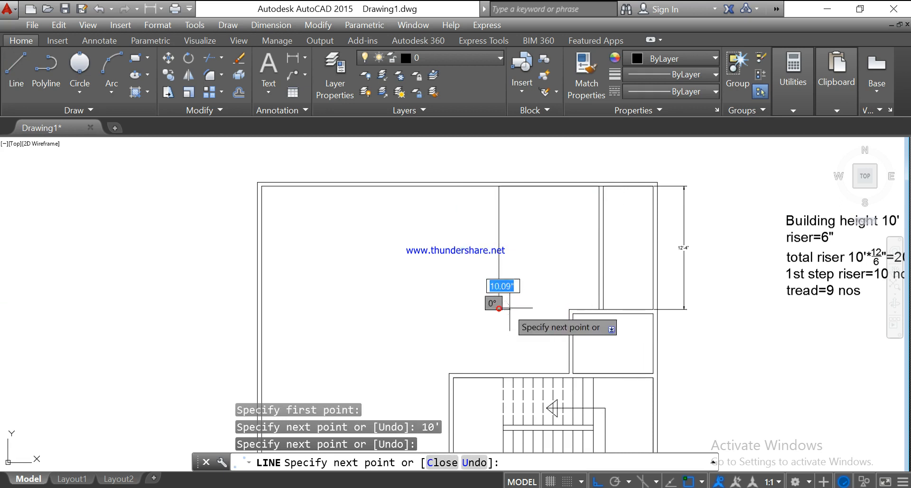
pyautogui.click(570, 309)
pyautogui.press('Escape')
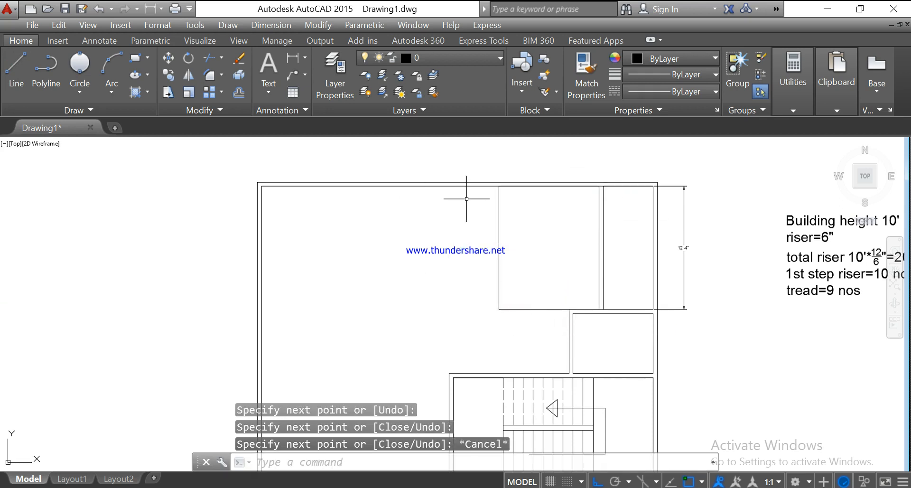
# Step: Offset the 10' wide room's left line and bottom line 5" outward to form its walls
pyautogui.write('o')
pyautogui.press('Return')
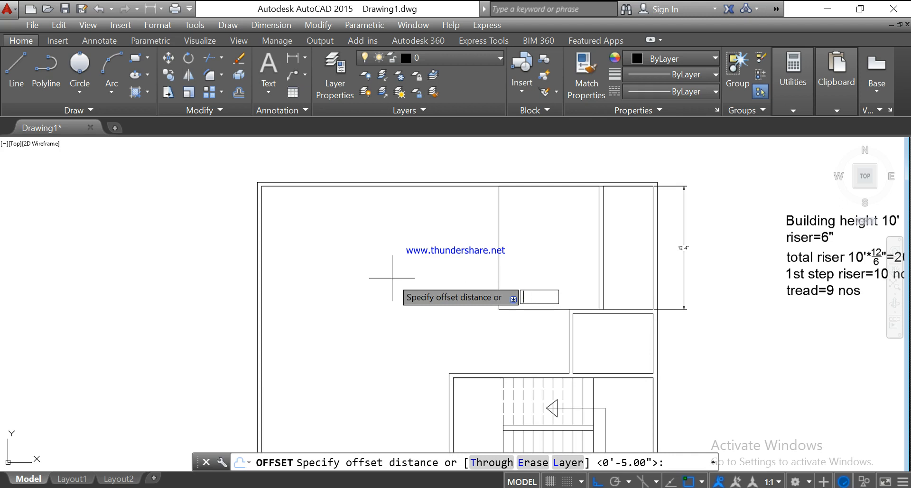
pyautogui.press('Return')
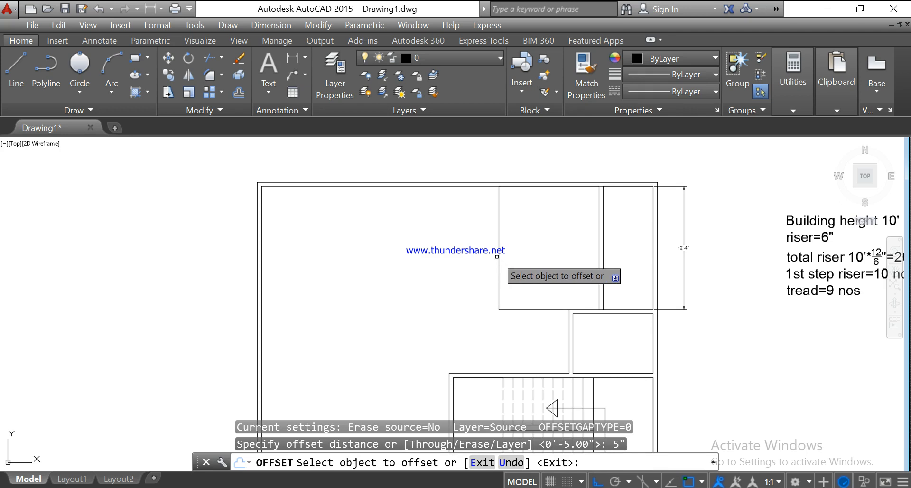
pyautogui.click(499, 285)
pyautogui.click(484, 252)
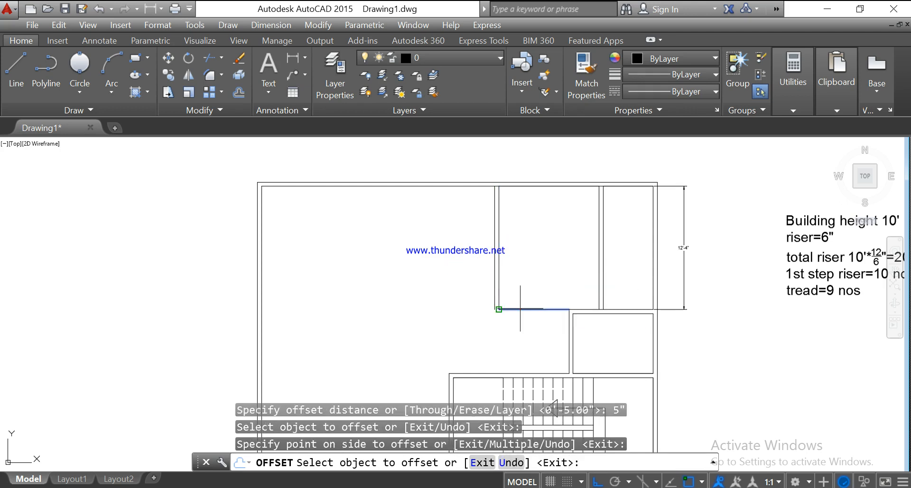
pyautogui.click(520, 309)
pyautogui.click(520, 317)
pyautogui.press('Escape')
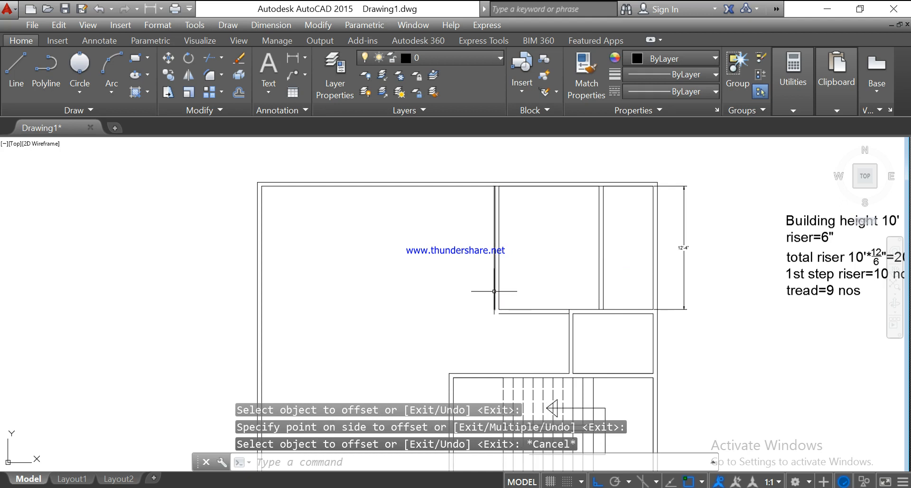
pyautogui.click(495, 291)
pyautogui.click(495, 309)
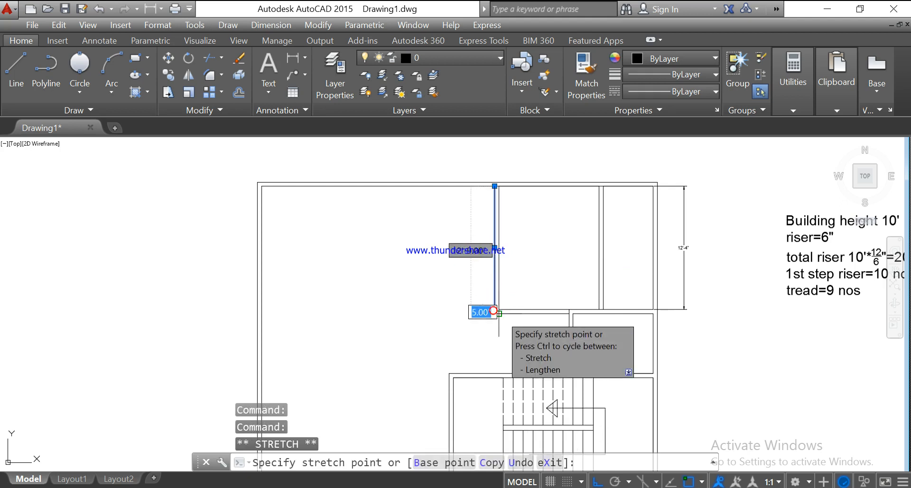
pyautogui.hotkey('ctrl', 'z')
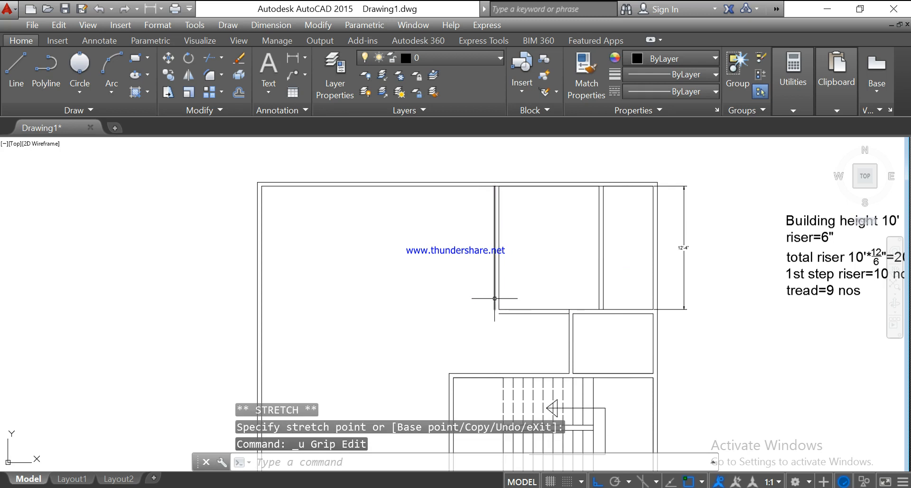
# Step: Stretch the 10' wide room's outer left and bottom wall lines until they meet at the lower-left corner
pyautogui.click(495, 298)
pyautogui.click(495, 309)
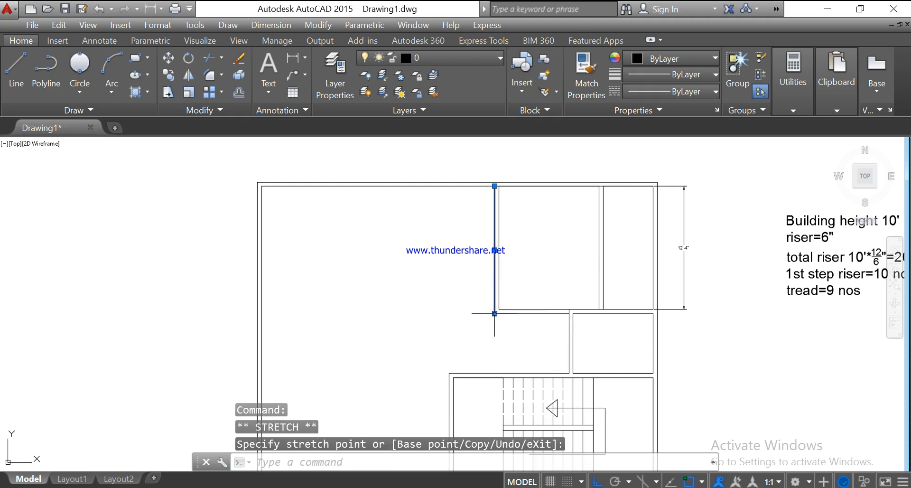
pyautogui.press('Escape')
pyautogui.click(507, 313)
pyautogui.click(495, 313)
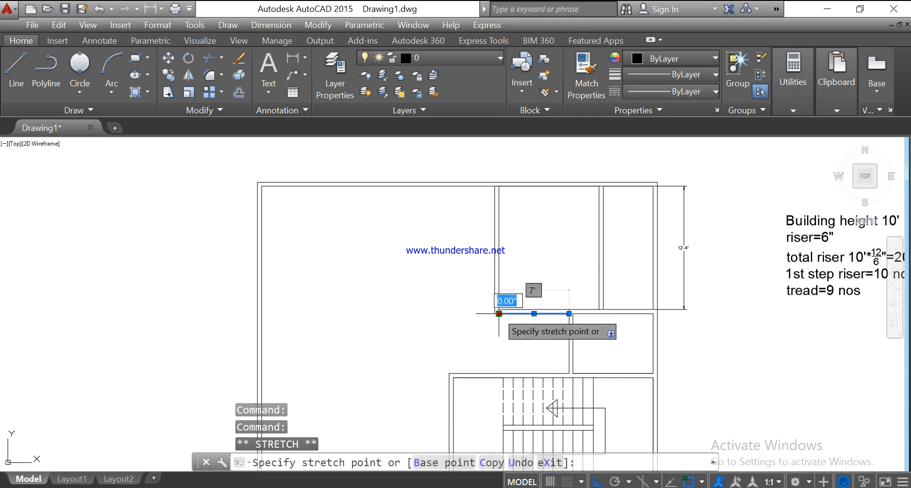
pyautogui.press('Escape')
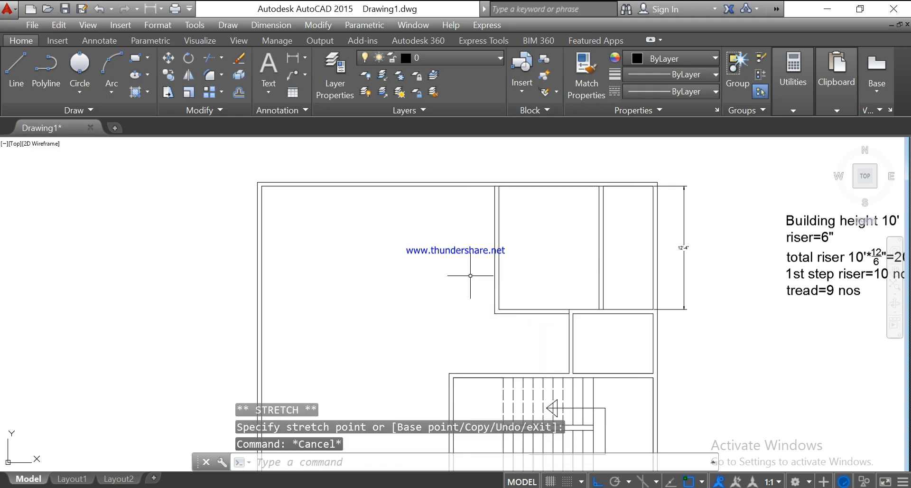
# Step: Draw a 5' by 5' room outline in the building's inner lower-left corner, closing it against the inner left wall
pyautogui.moveTo(466, 281)
pyautogui.mouseDown(button='middle')
pyautogui.moveTo(535, 266)
pyautogui.moveTo(551, 355)
pyautogui.moveTo(525, 212)
pyautogui.mouseUp(button='middle')
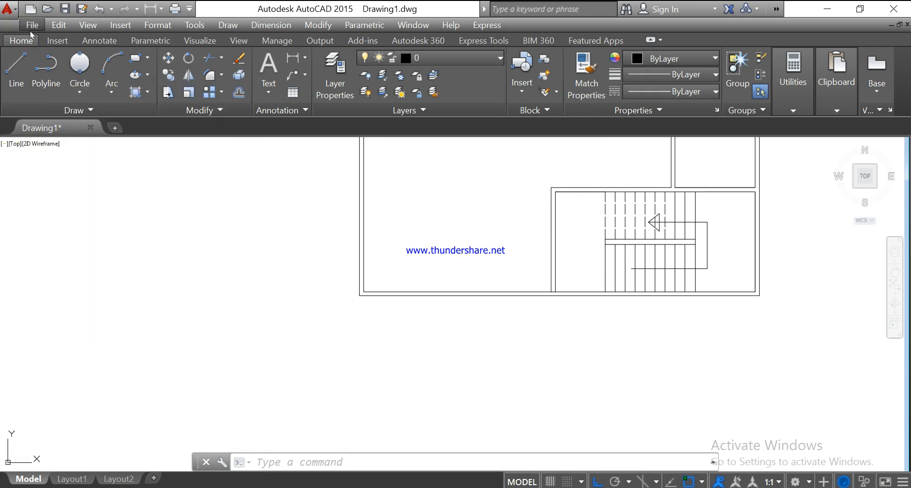
pyautogui.click(16, 69)
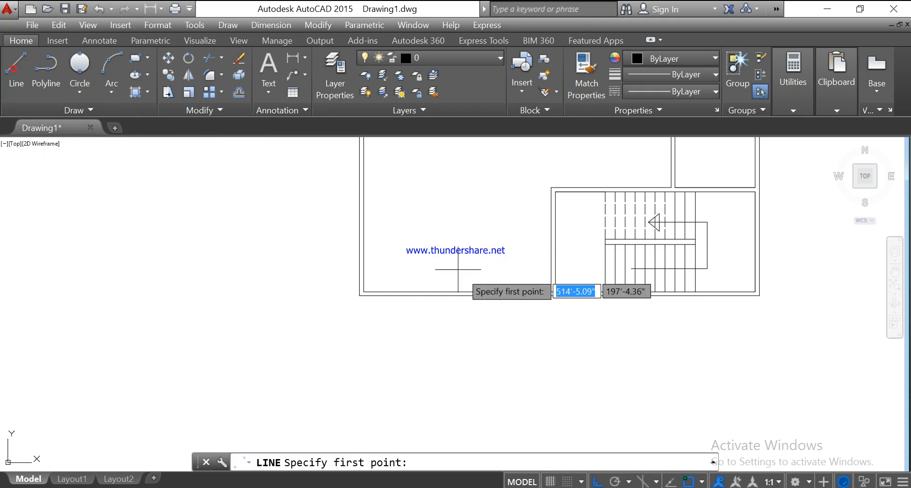
pyautogui.click(363, 291)
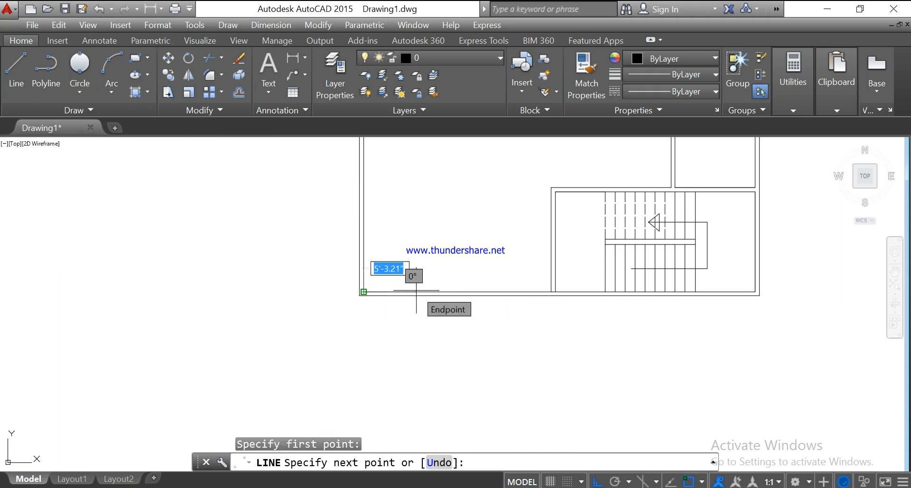
pyautogui.write("5'")
pyautogui.press('Return')
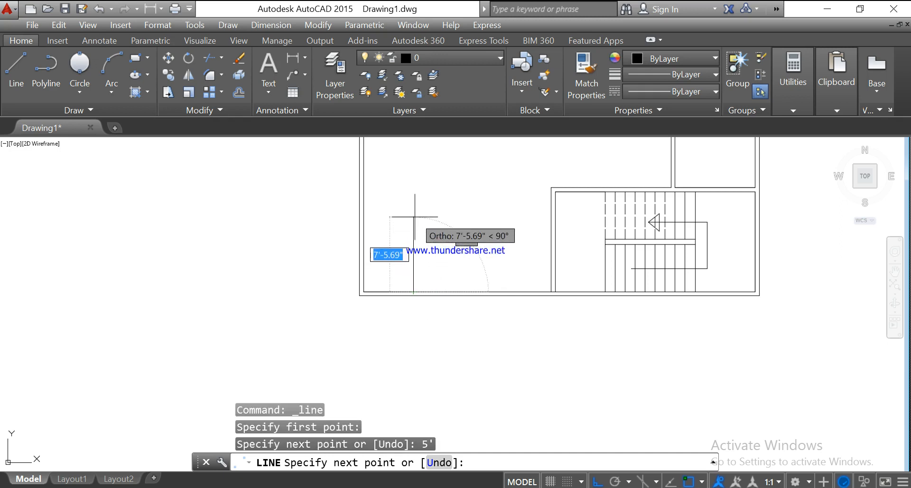
pyautogui.write('5')
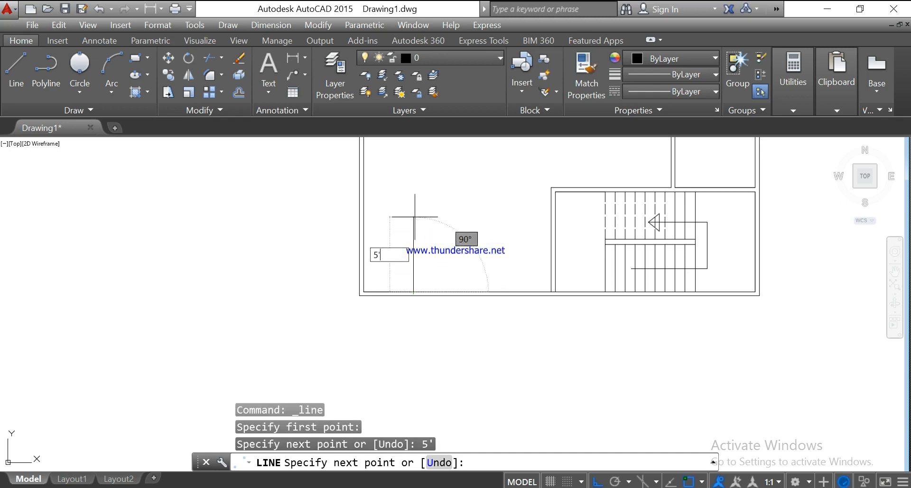
pyautogui.write("'")
pyautogui.press('Return')
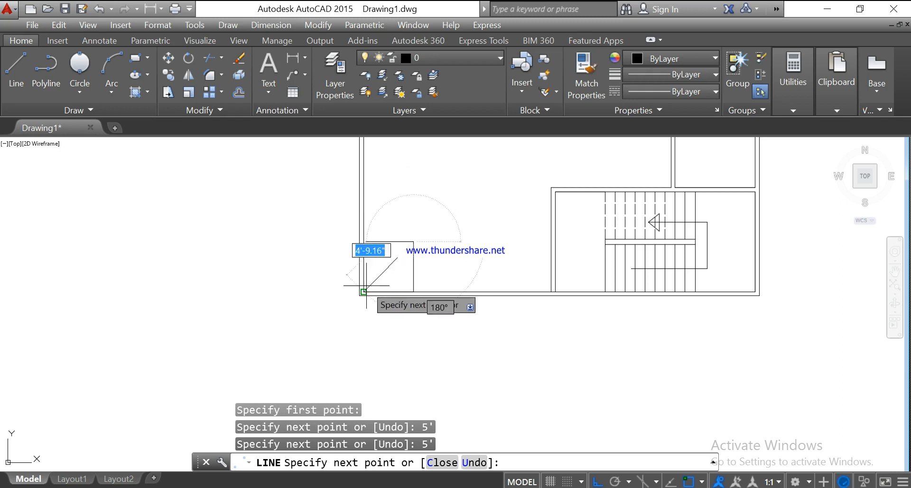
pyautogui.click(364, 241)
pyautogui.press('Escape')
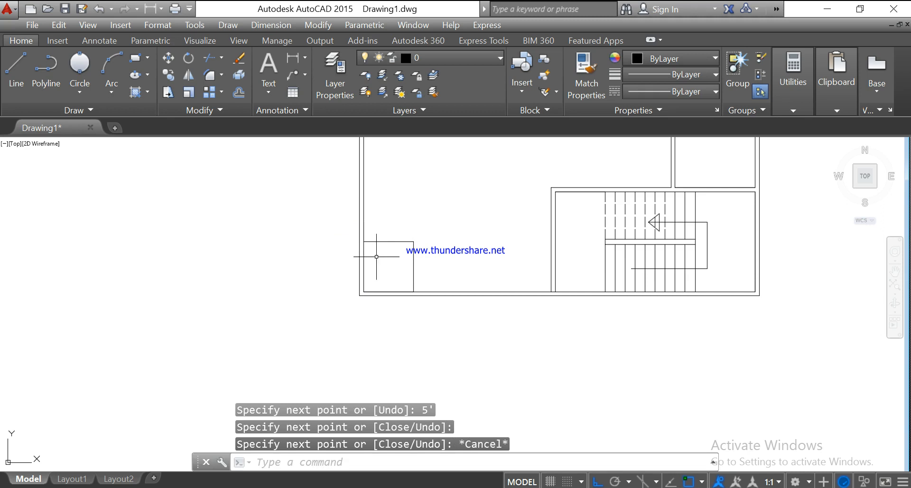
# Step: Offset the 5' by 5' room's right line and top line 5" outward to form its walls
pyautogui.click(236, 94)
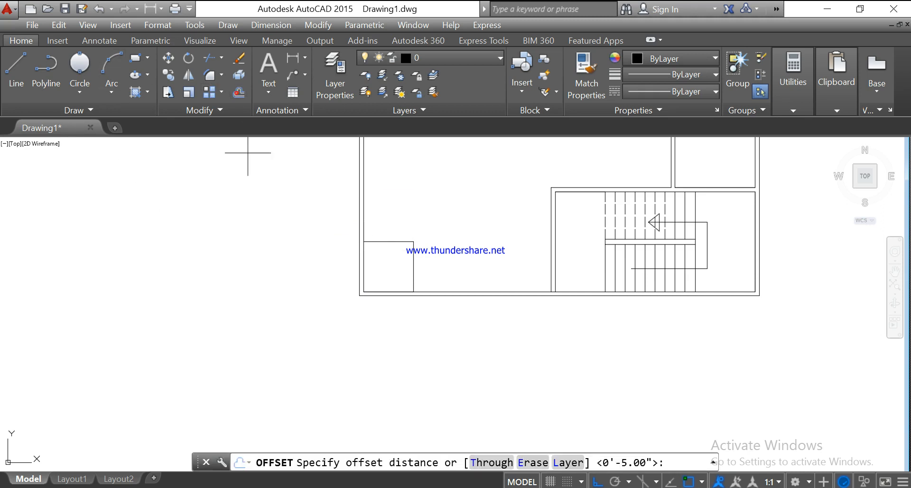
pyautogui.press('Return')
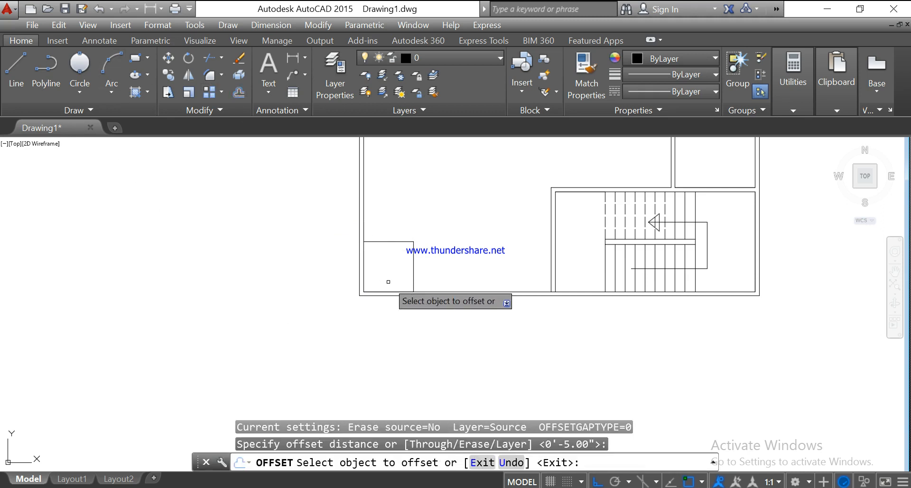
pyautogui.click(414, 270)
pyautogui.click(422, 270)
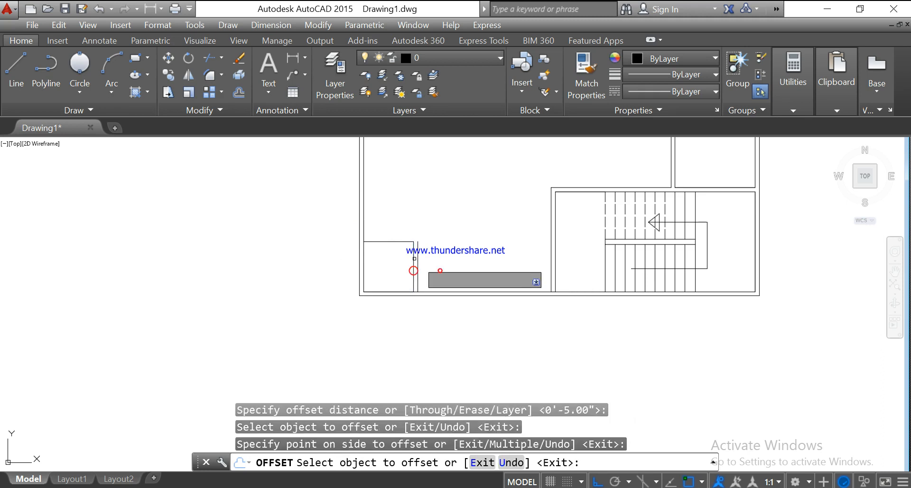
pyautogui.click(400, 242)
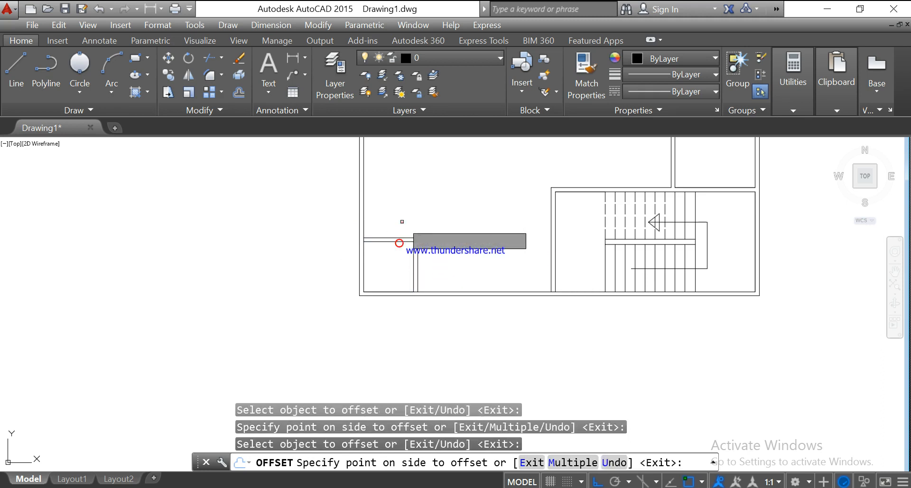
pyautogui.click(401, 221)
pyautogui.press('Escape')
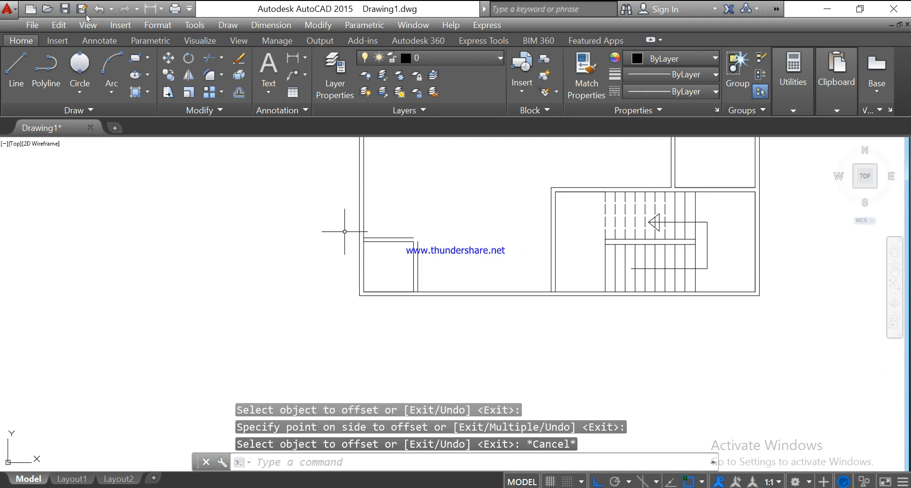
# Step: Add a horizontal linear dimension from the 5' by 5' room's outer right wall to the staircase's outer left wall, placed below the building
pyautogui.click(291, 59)
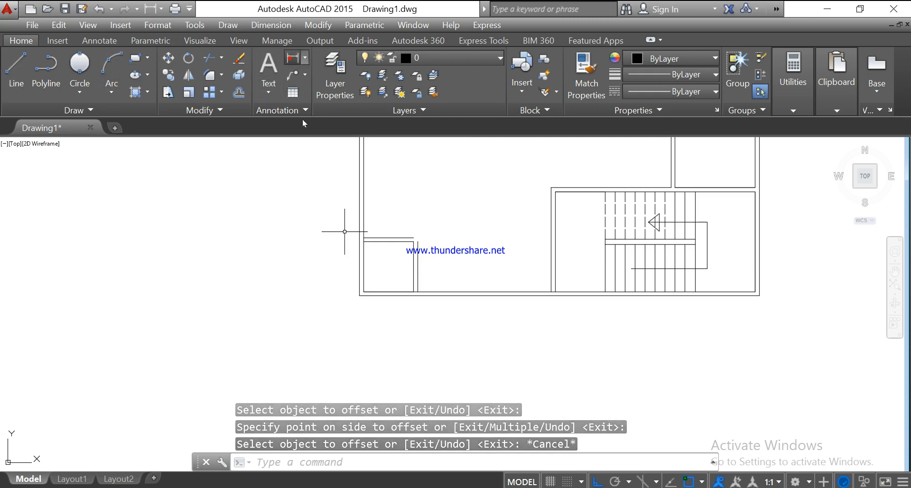
pyautogui.click(417, 291)
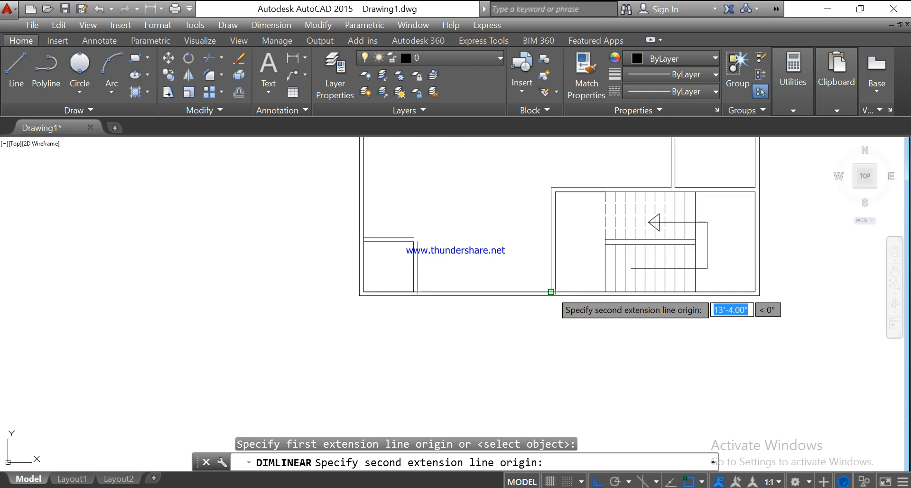
pyautogui.click(556, 291)
pyautogui.click(470, 337)
pyautogui.scroll(2, 471, 337)
pyautogui.scroll(-3, 471, 337)
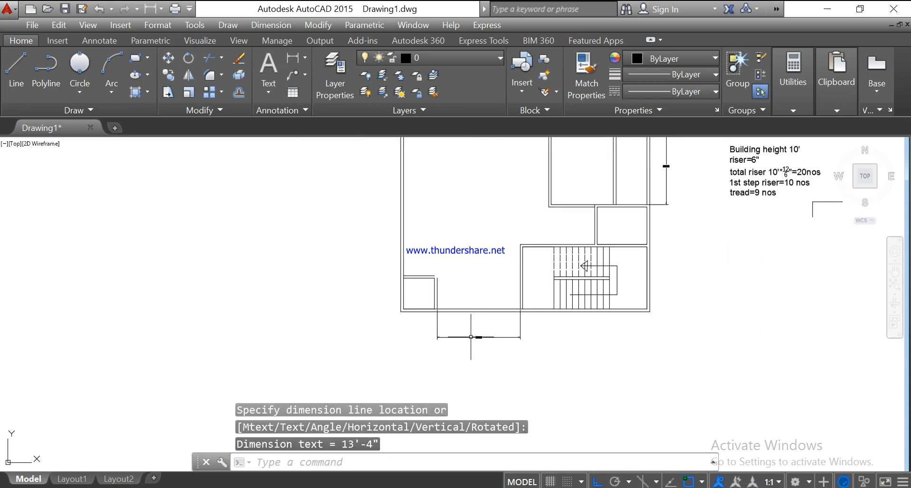
pyautogui.scroll(4, 471, 319)
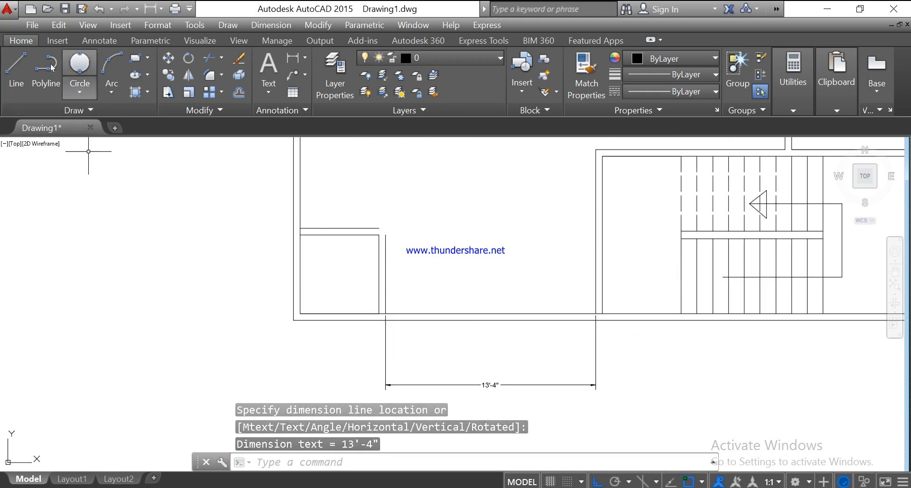
# Step: Draw a line from the 5' by 5' room's outer right wall up level with the staircase's inner top wall, continuing across to the staircase's outer left wall
pyautogui.click(14, 76)
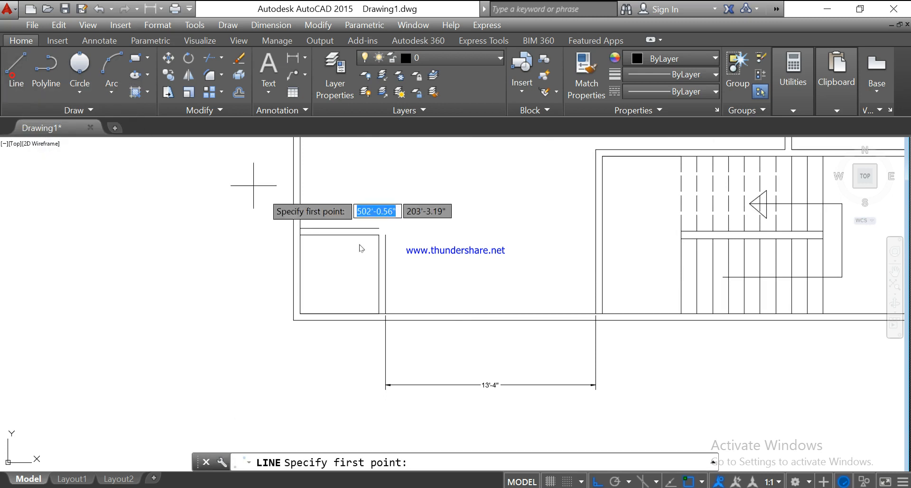
pyautogui.click(385, 237)
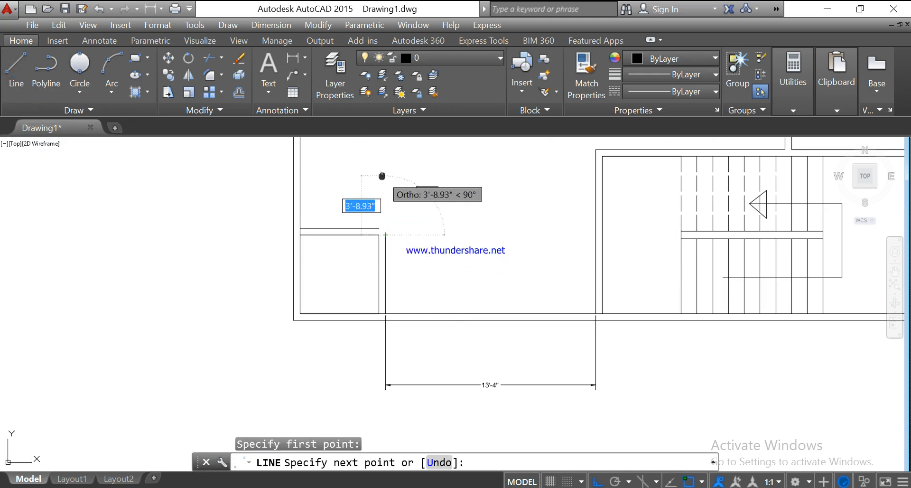
pyautogui.moveTo(382, 176); pyautogui.dragTo(384, 258, button='middle')
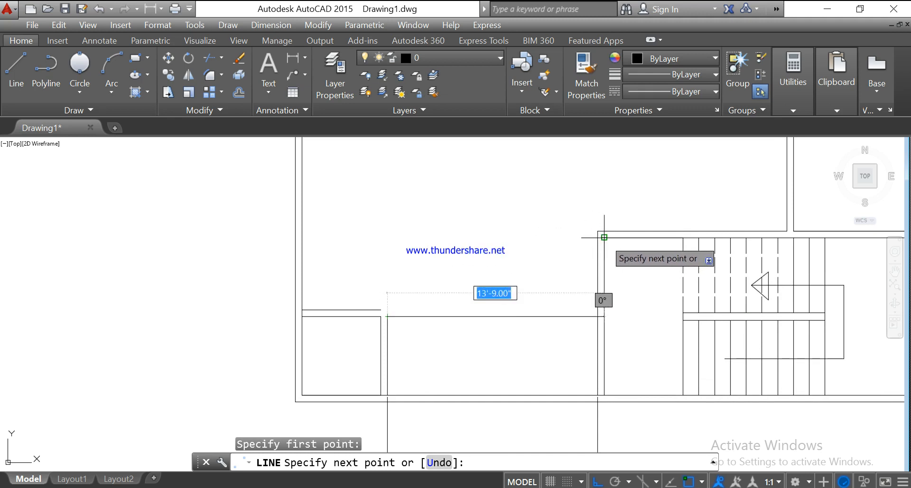
pyautogui.click(387, 237)
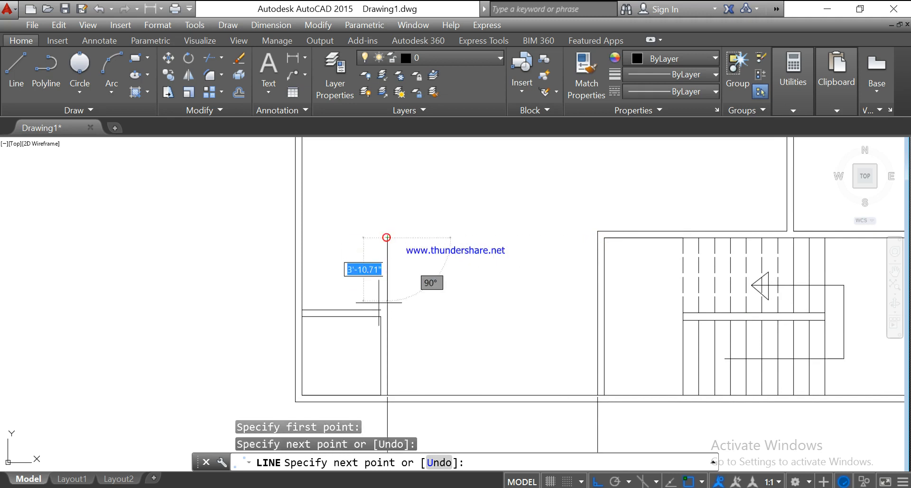
pyautogui.click(597, 237)
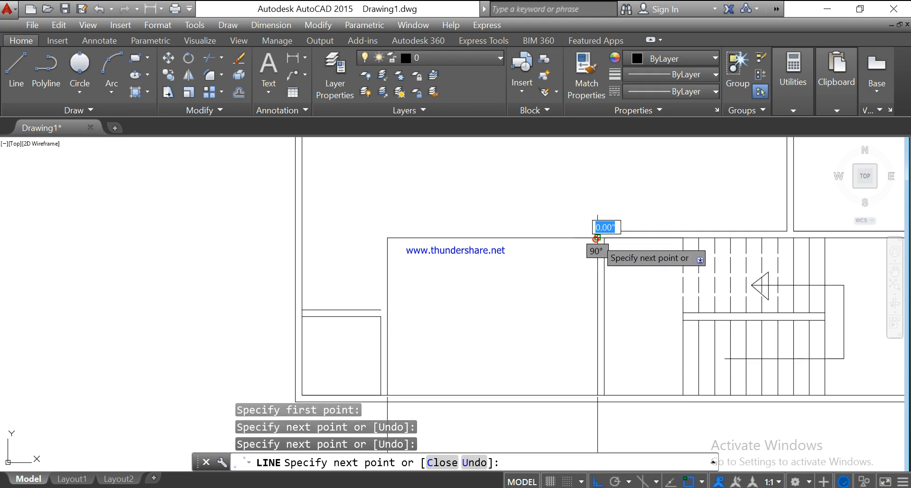
pyautogui.press('Escape')
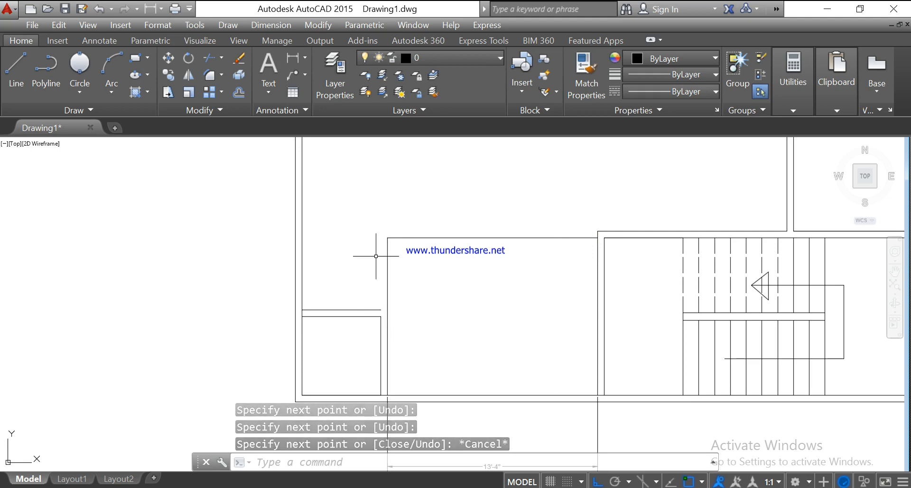
# Step: Offset the new room's left line leftward and its top line upward by 5" to form the walls
pyautogui.write('o')
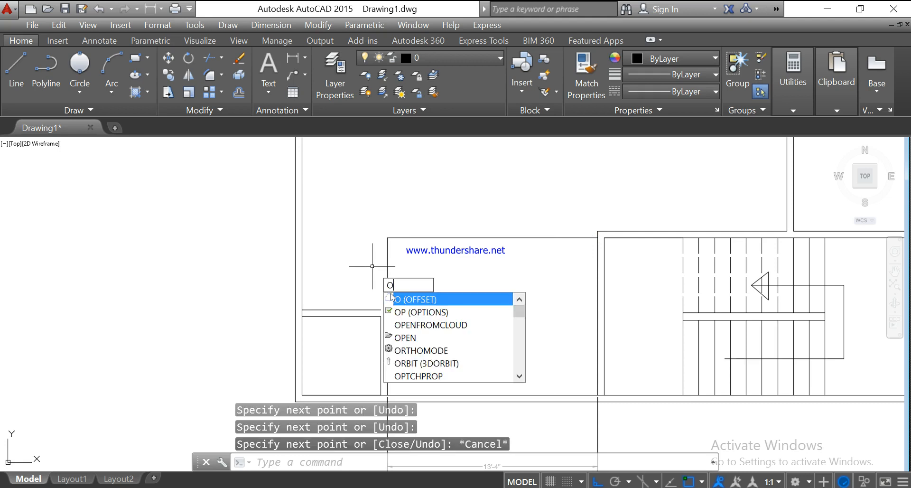
pyautogui.press('Return')
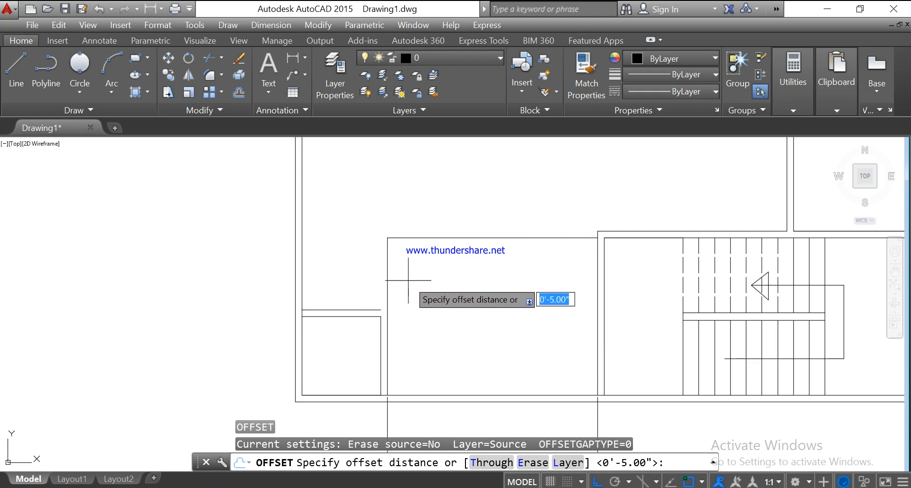
pyautogui.press('Return')
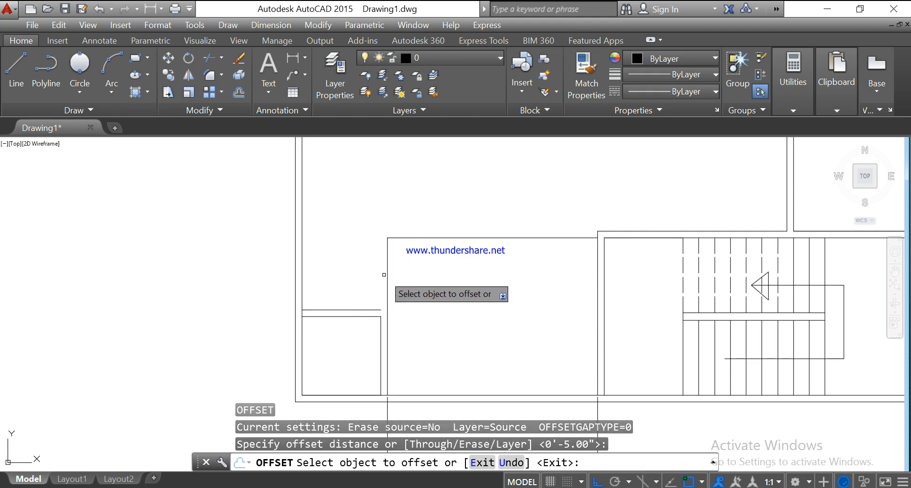
pyautogui.click(386, 273)
pyautogui.click(371, 277)
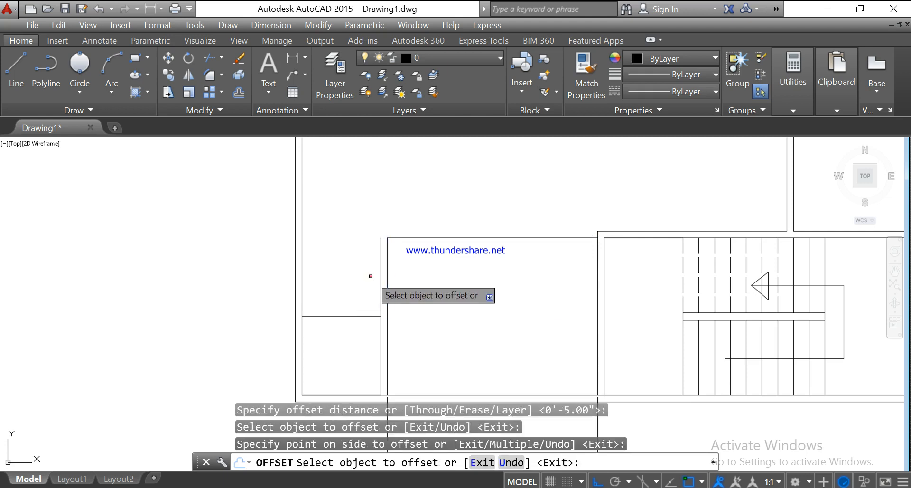
pyautogui.click(423, 237)
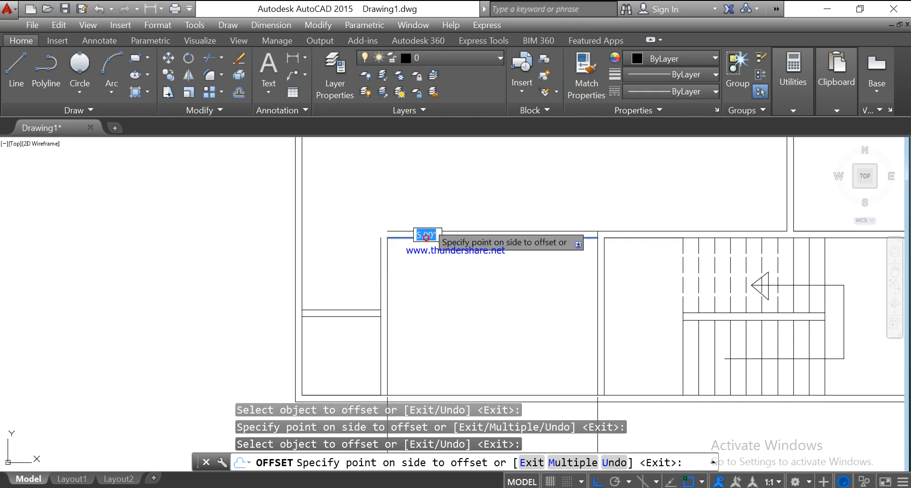
pyautogui.click(427, 224)
pyautogui.press('Escape')
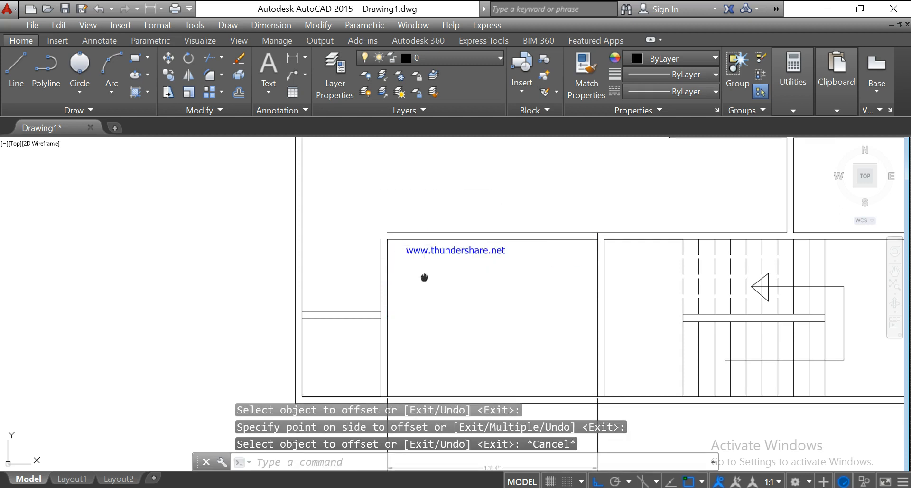
# Step: Stretch the offset left and top wall lines until they meet at the room's outer upper-left corner
pyautogui.moveTo(424, 274); pyautogui.dragTo(445, 333, button='middle')
pyautogui.scroll(2, 444, 333)
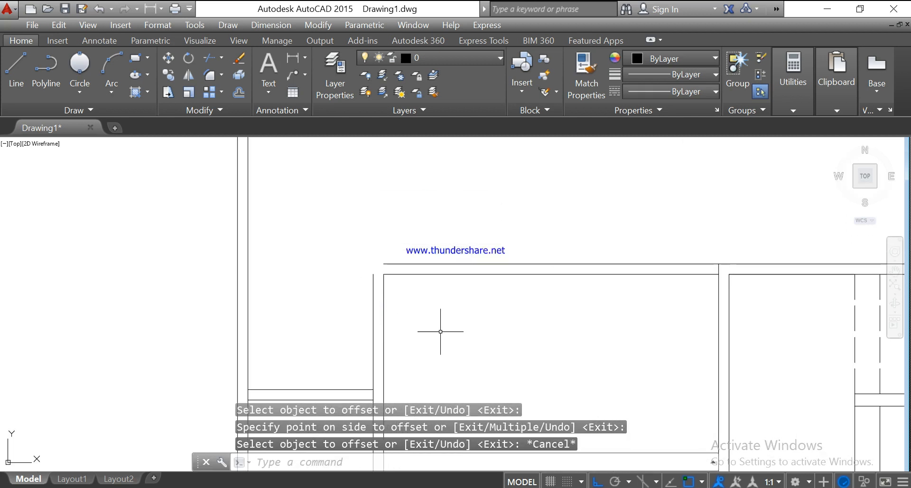
pyautogui.click(374, 300)
pyautogui.click(373, 274)
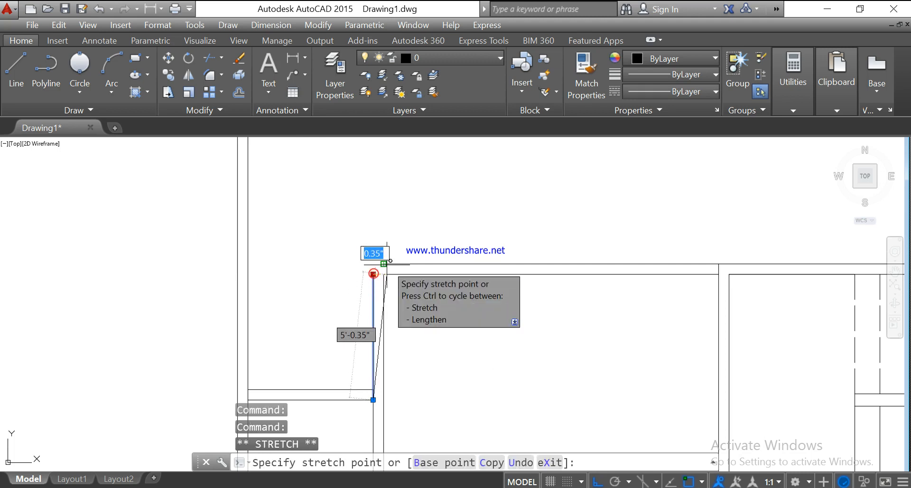
pyautogui.click(373, 264)
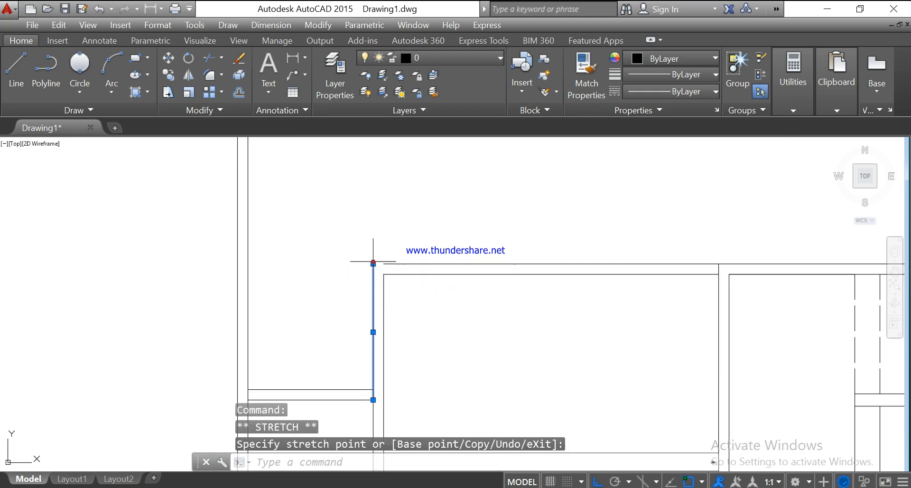
pyautogui.click(385, 264)
pyautogui.click(383, 264)
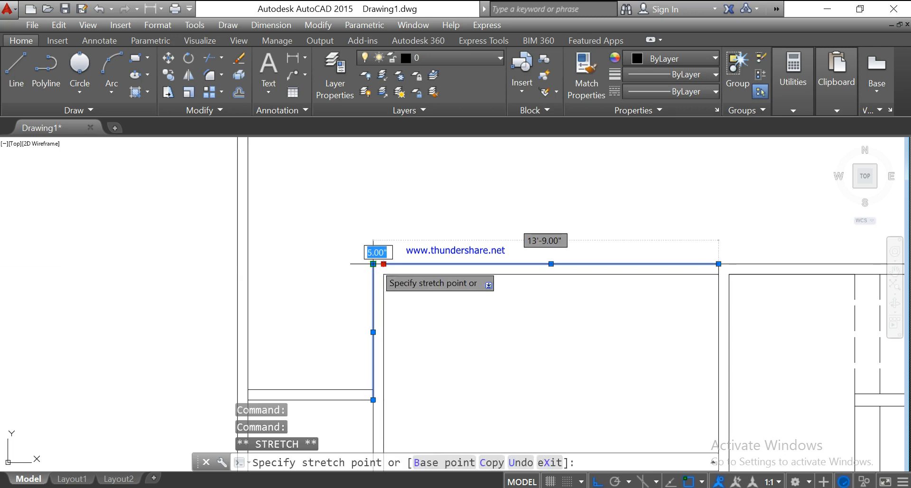
pyautogui.click(373, 264)
pyautogui.press('Escape')
# Step: Draw a 6' by 12'-9" room outline in the building's inner upper-left corner, level with the 10' wide room's outer bottom wall
pyautogui.scroll(-2, 325, 342)
pyautogui.moveTo(325, 343); pyautogui.dragTo(333, 266, button='middle')
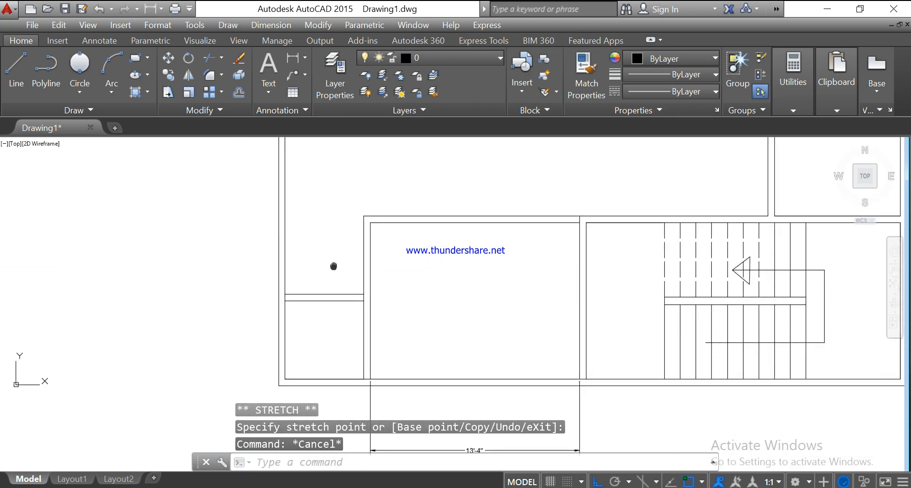
pyautogui.scroll(-2, 426, 352)
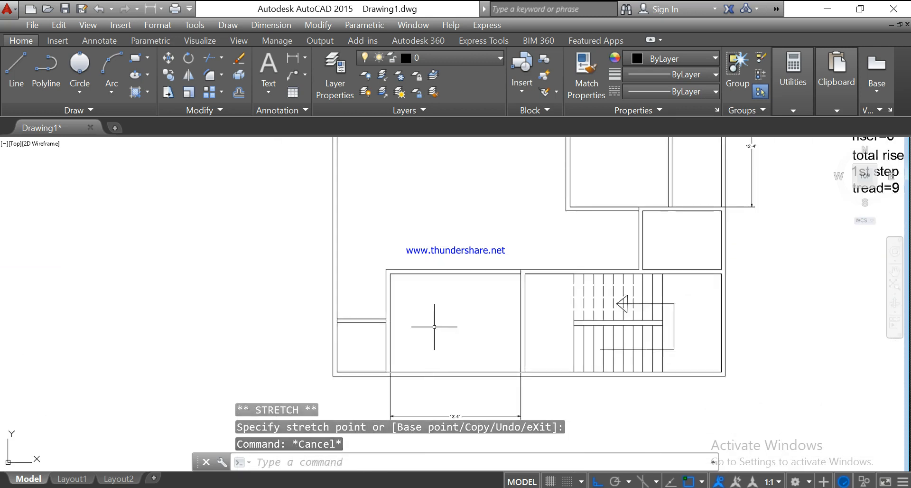
pyautogui.moveTo(434, 327); pyautogui.dragTo(448, 436, button='middle')
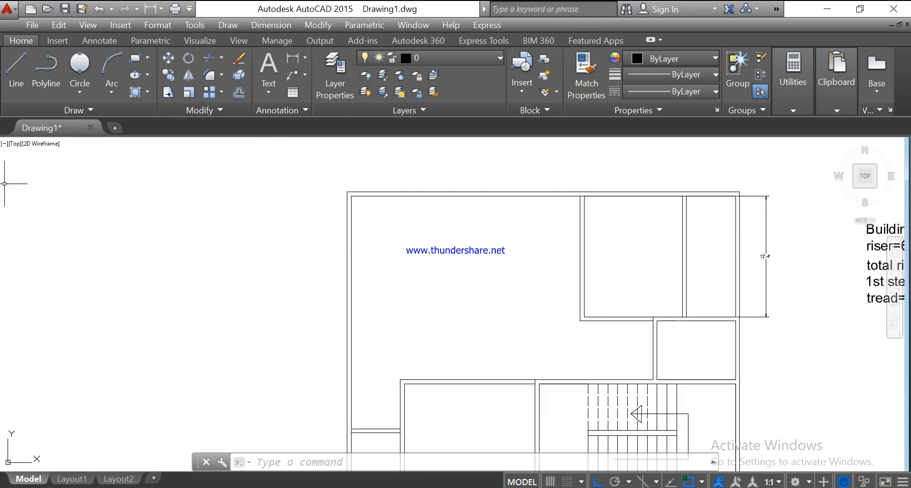
pyautogui.click(28, 67)
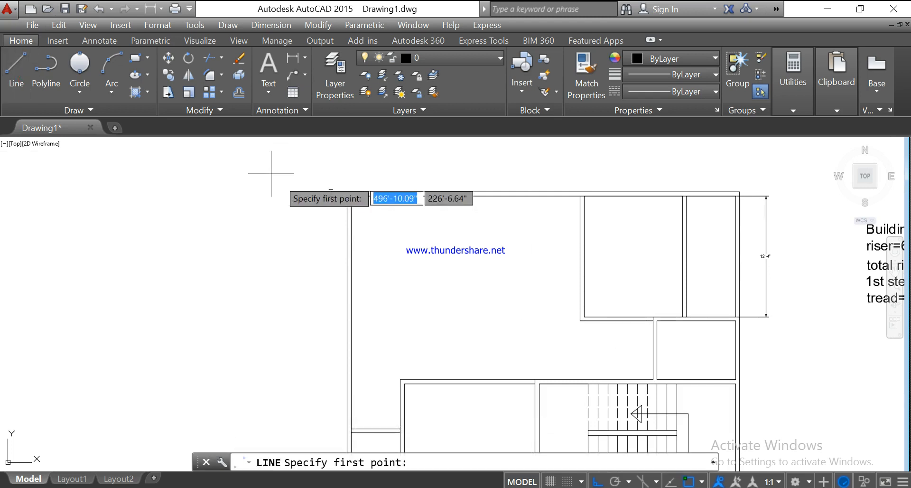
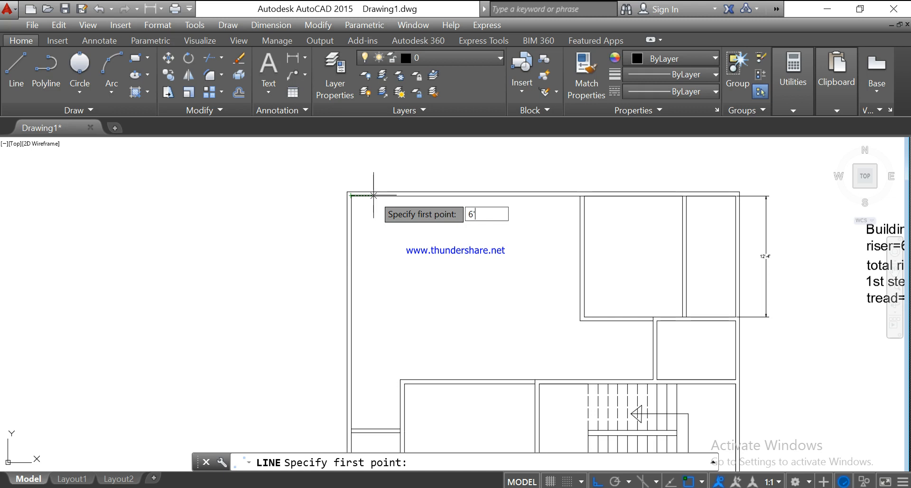
pyautogui.press('Return')
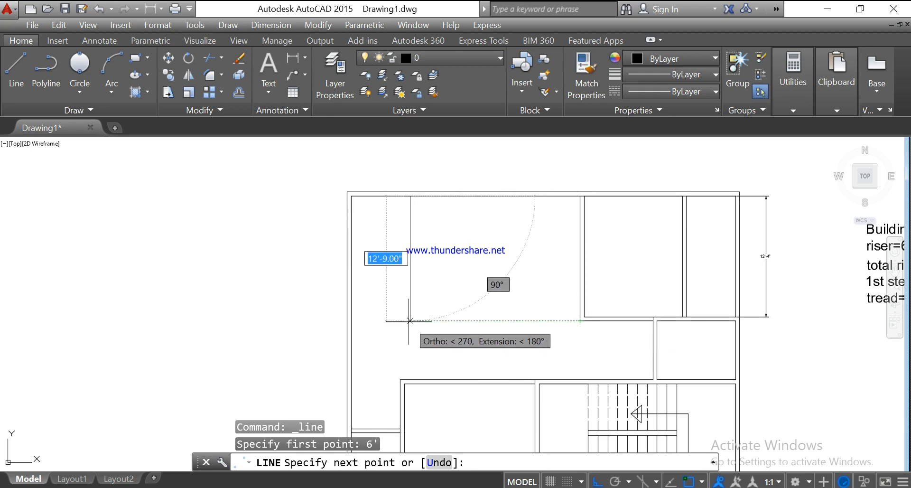
pyautogui.click(410, 321)
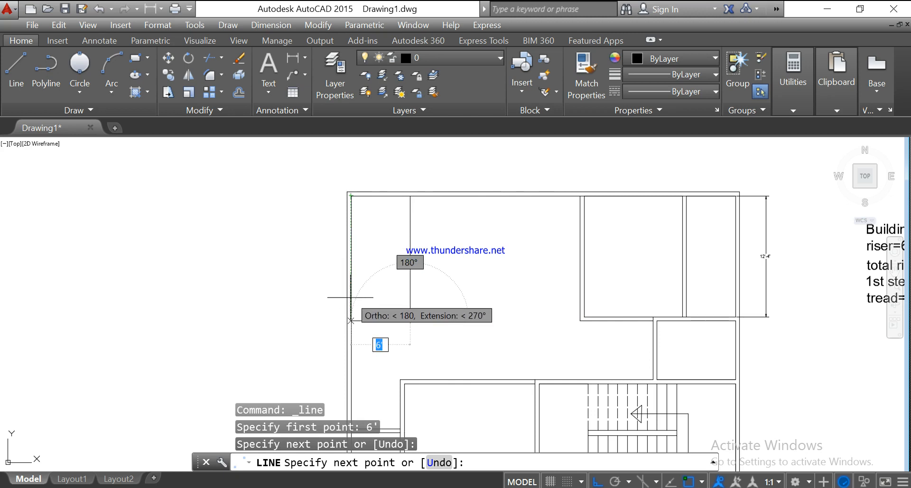
pyautogui.click(351, 321)
pyautogui.press('Escape')
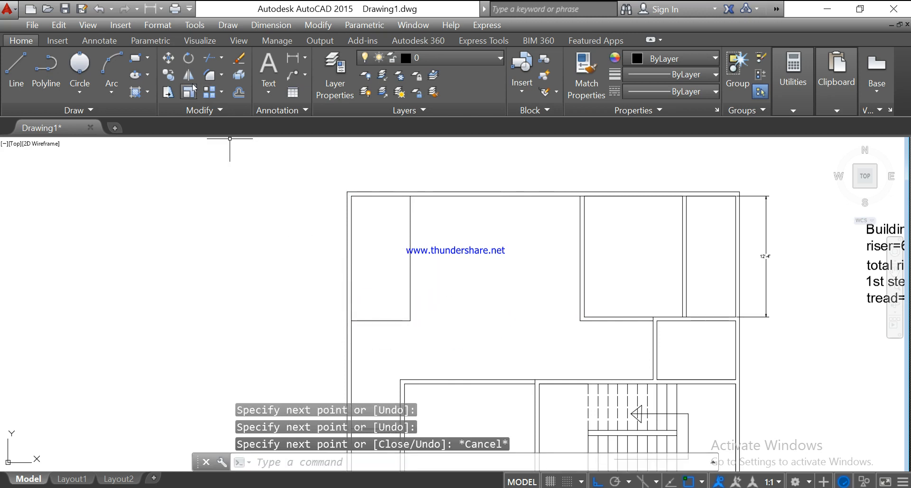
# Step: Offset the 6' wide room's right line 5" to the right to form its wall
pyautogui.click(239, 93)
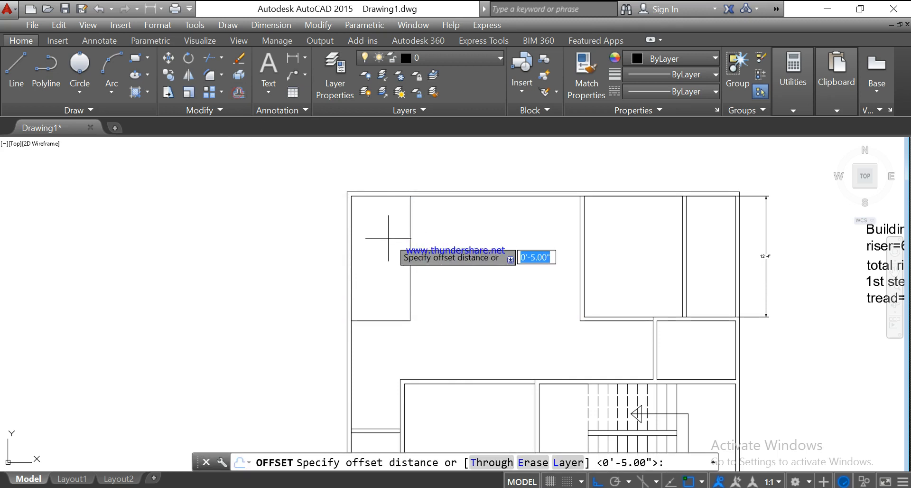
pyautogui.press('Return')
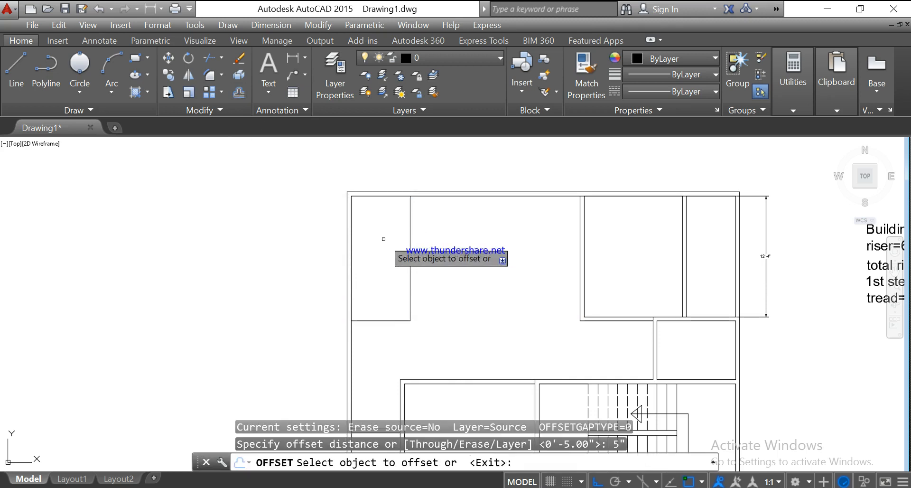
pyautogui.click(410, 261)
pyautogui.click(421, 263)
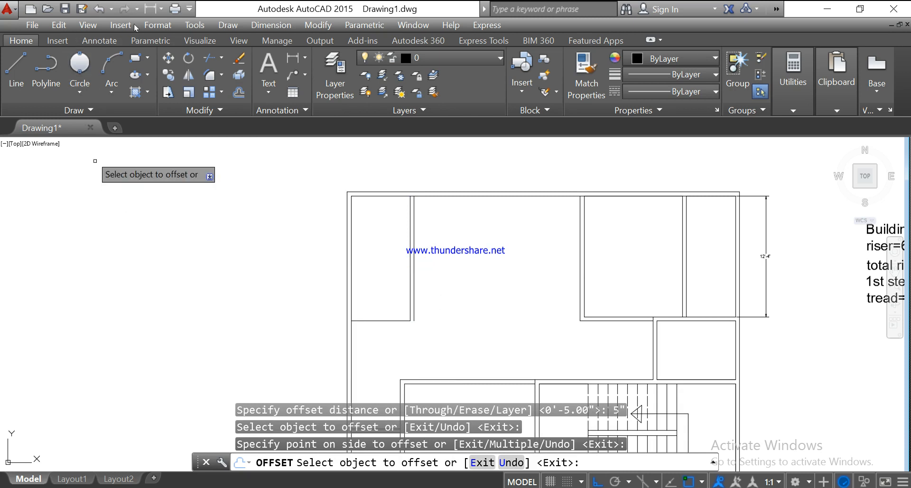
# Step: Draw a 10' by 12'-4" room outline beside the 6' wide room, from the inner top wall and back to the offset wall line
pyautogui.click(16, 67)
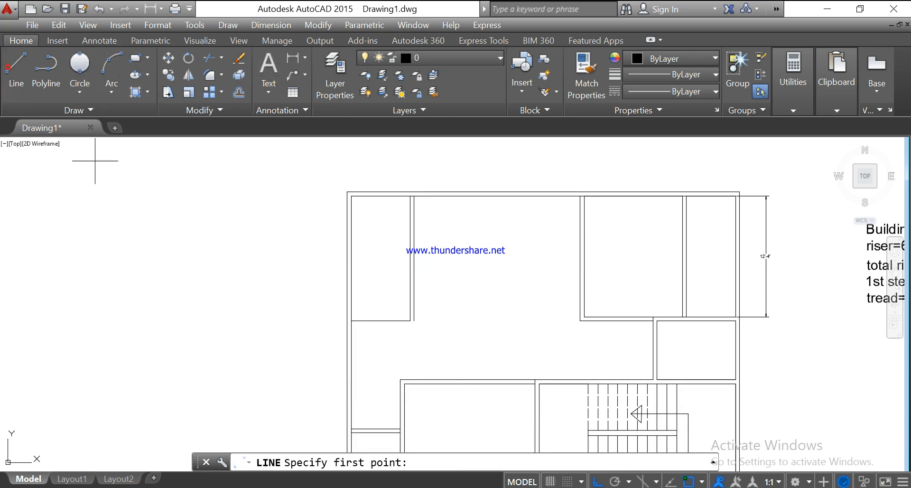
pyautogui.click(413, 196)
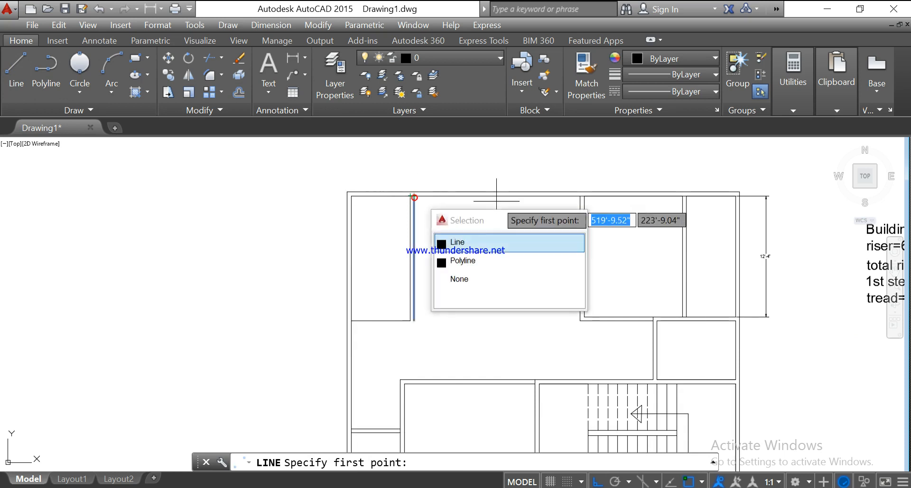
pyautogui.click(480, 242)
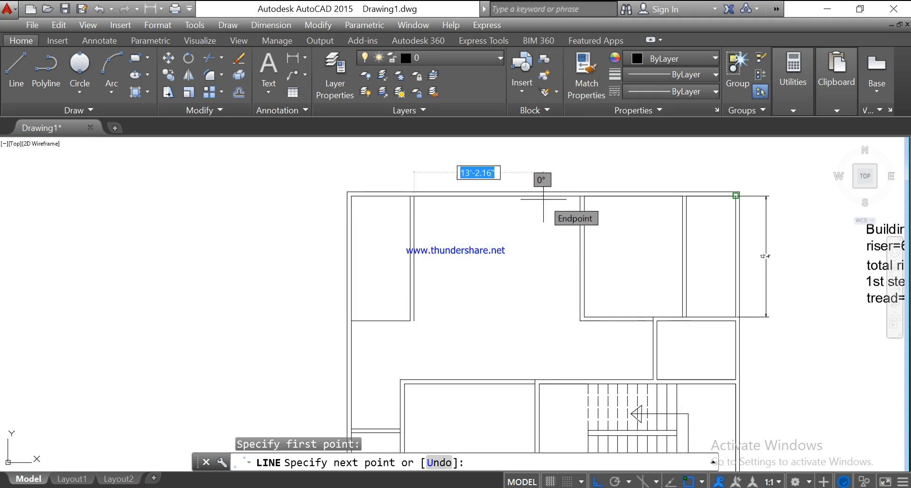
pyautogui.write('10')
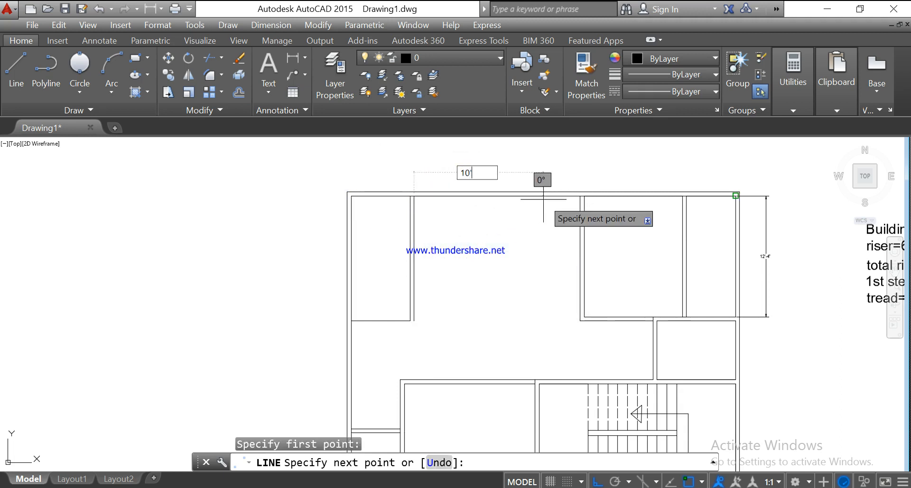
pyautogui.press('Return')
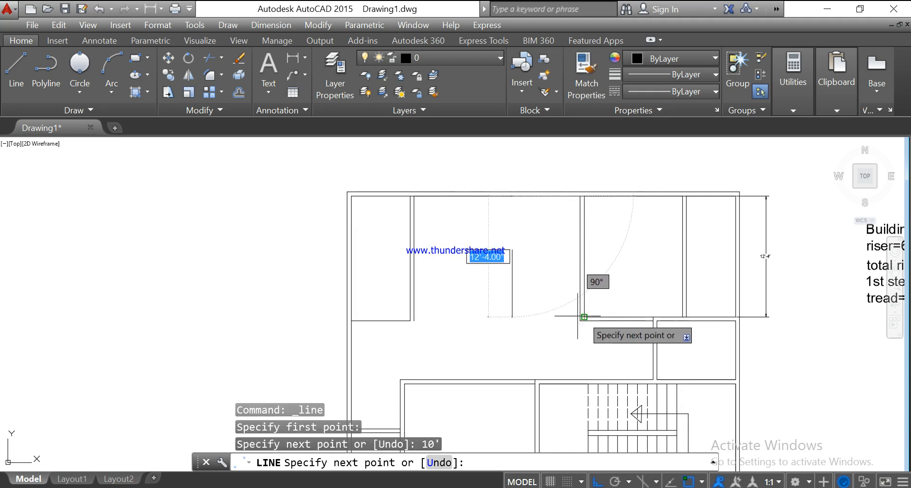
pyautogui.click(512, 316)
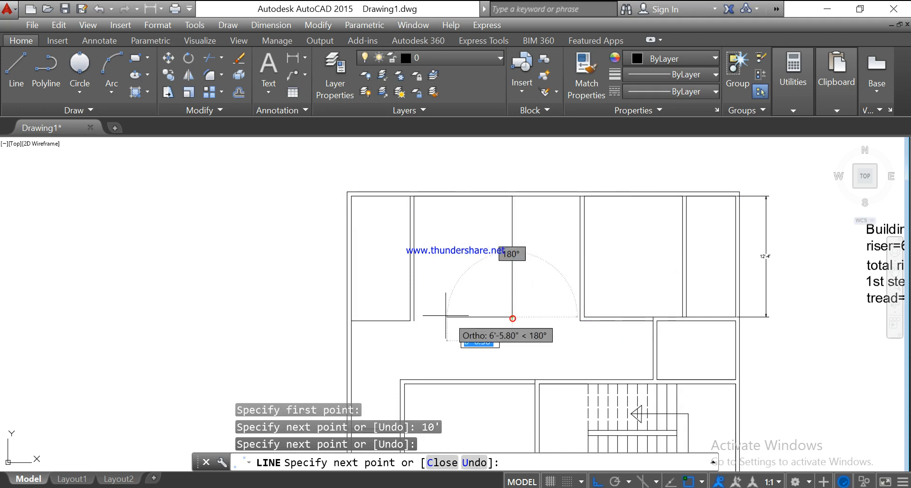
pyautogui.click(414, 316)
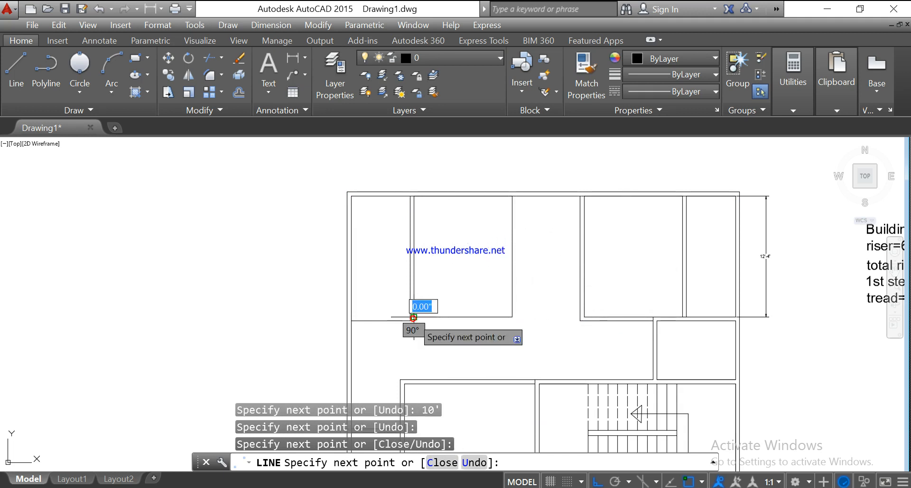
pyautogui.press('Escape')
pyautogui.scroll(5, 416, 326)
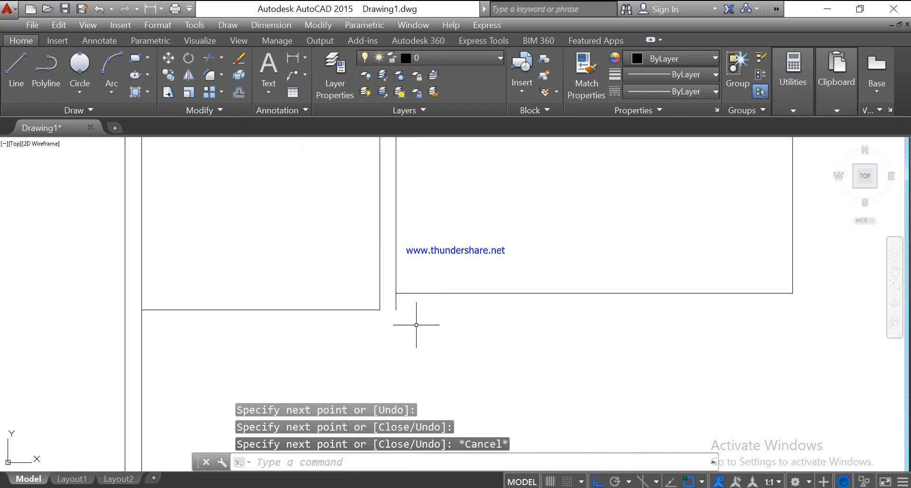
# Step: Shorten the 6' wide room's right wall line to end level with the 10' wide room's bottom line
pyautogui.click(380, 296)
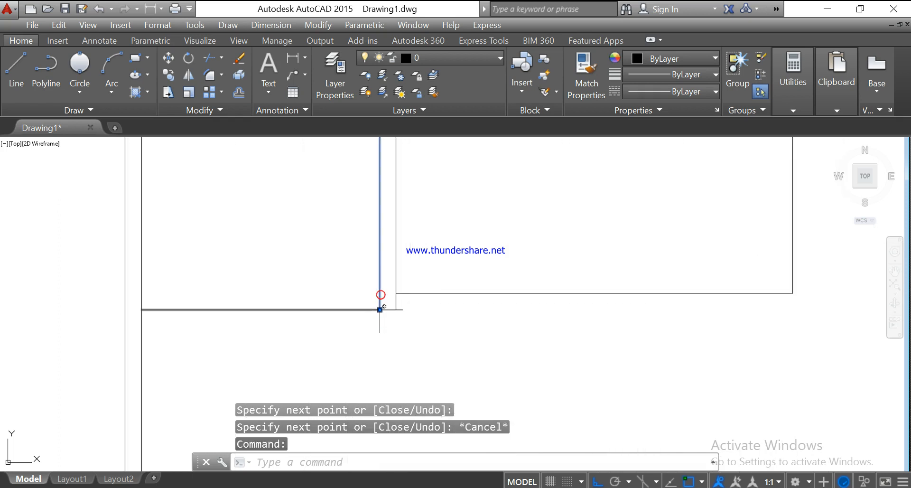
pyautogui.click(380, 310)
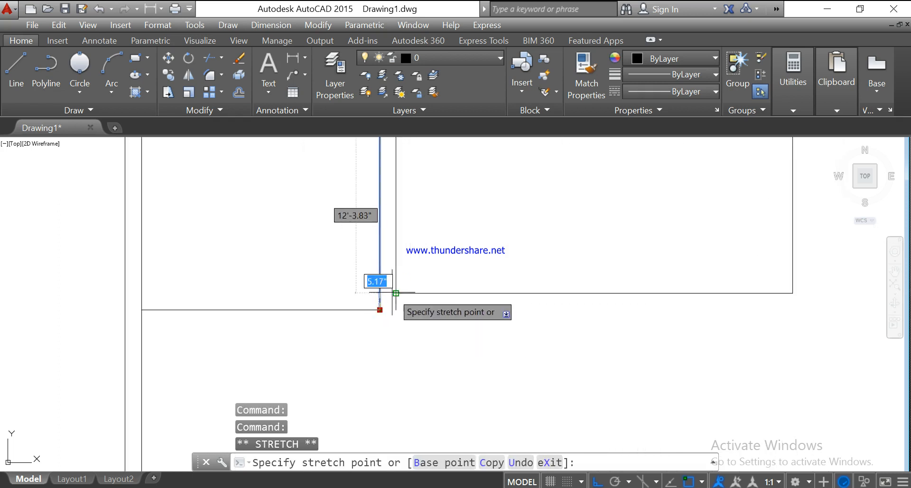
pyautogui.click(380, 292)
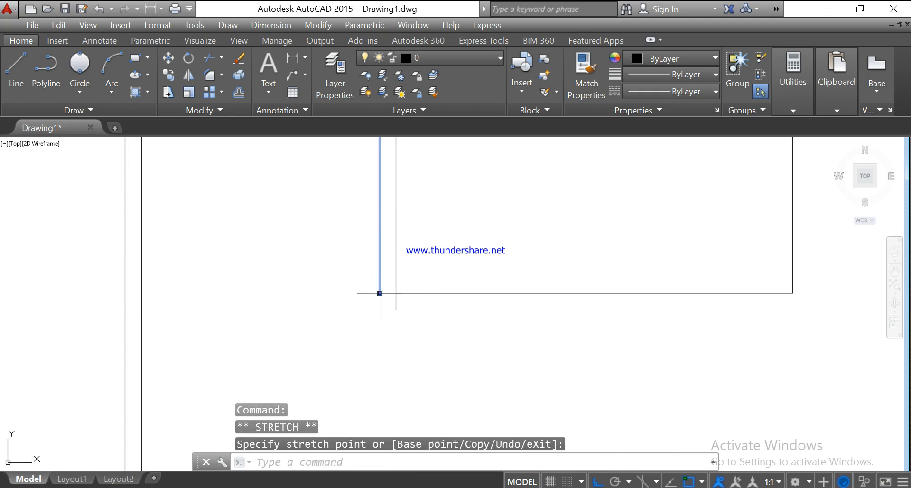
pyautogui.moveTo(380, 294)
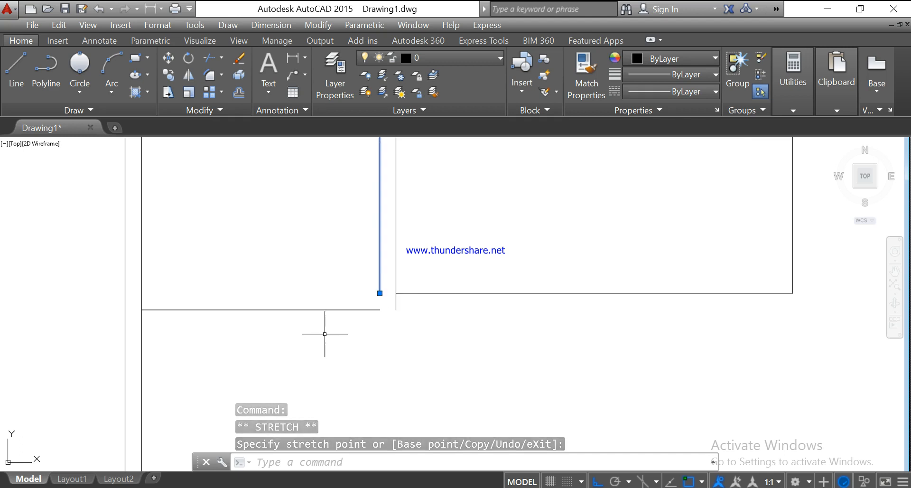
pyautogui.press('Escape')
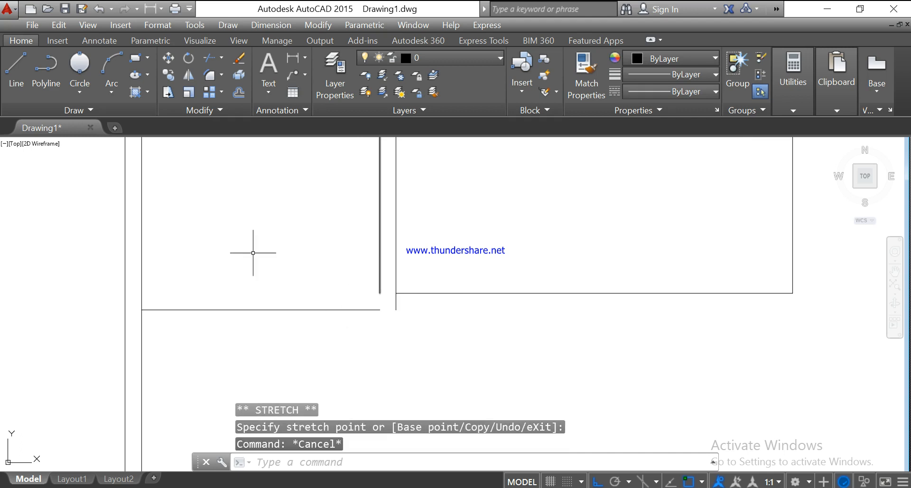
# Step: Draw a horizontal line from the shortened wall line's lower end to the building's inner left wall
pyautogui.click(12, 64)
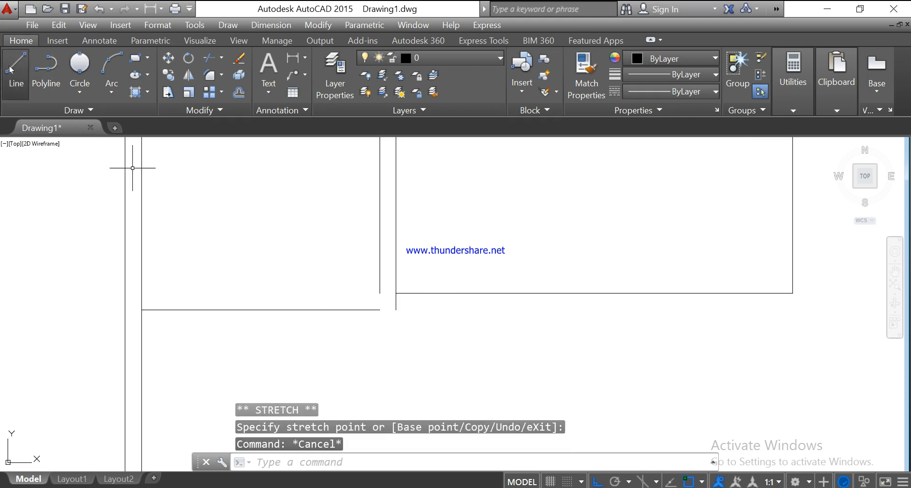
pyautogui.click(379, 292)
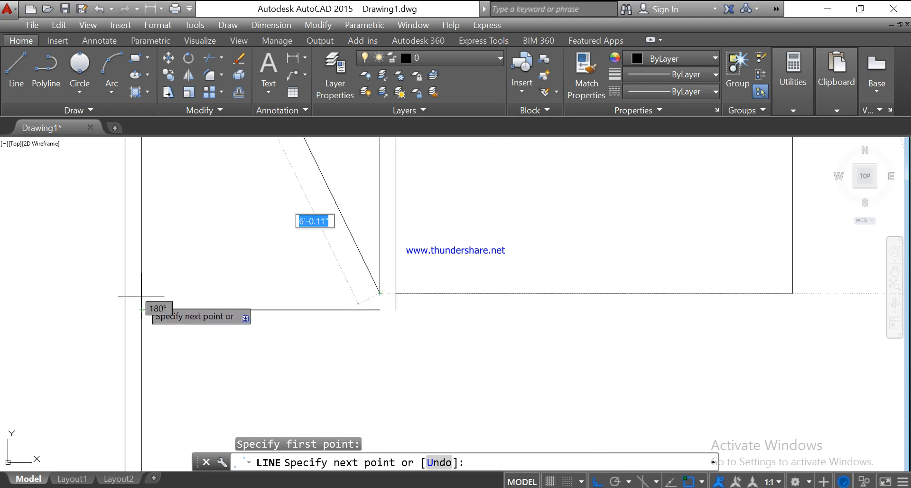
pyautogui.scroll(-4, 142, 294)
pyautogui.moveTo(141, 293); pyautogui.dragTo(256, 373, button='middle')
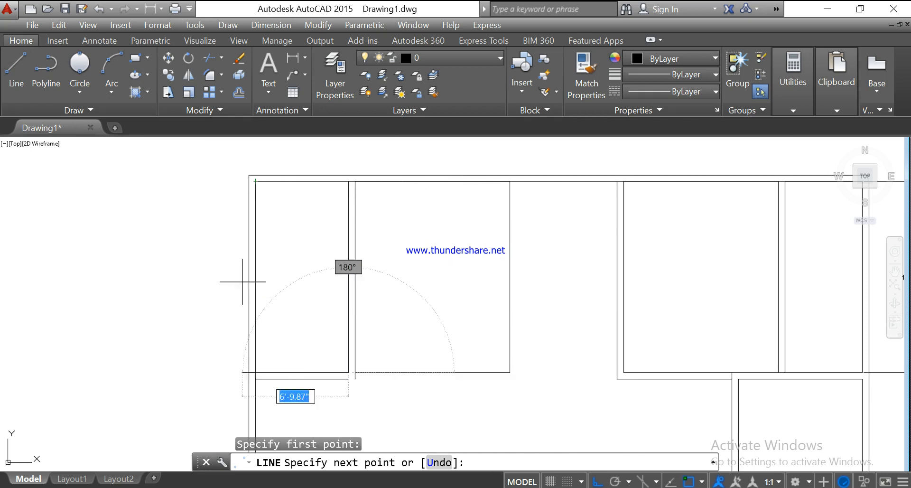
pyautogui.click(255, 372)
pyautogui.press('Escape')
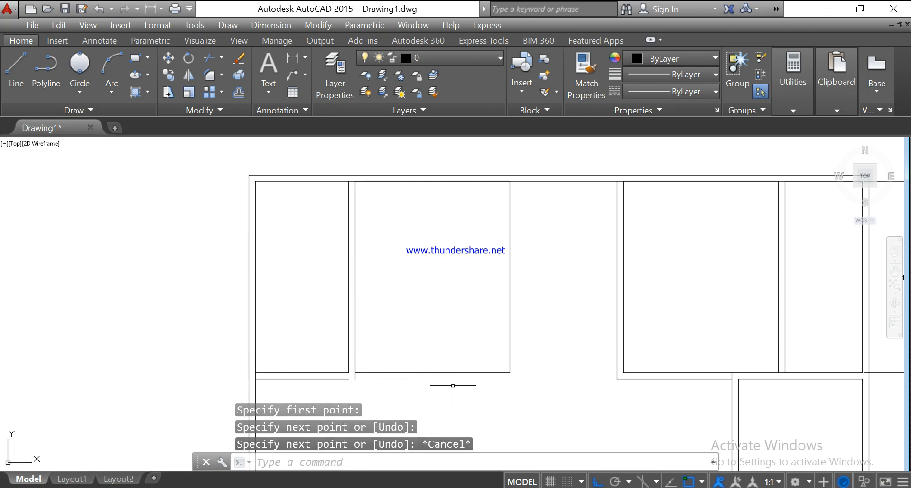
# Step: Stretch the 6' wide room's outer bottom line right to meet the lower end of the offset wall line
pyautogui.scroll(3, 444, 342)
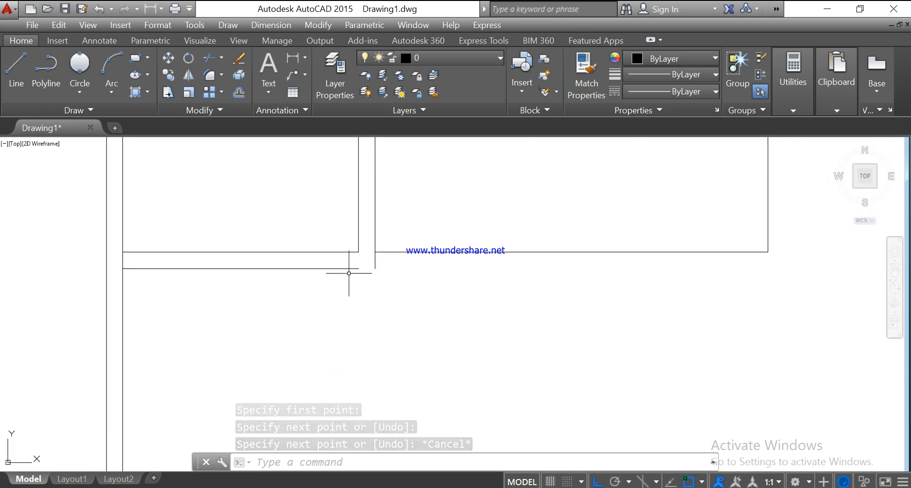
pyautogui.click(350, 266)
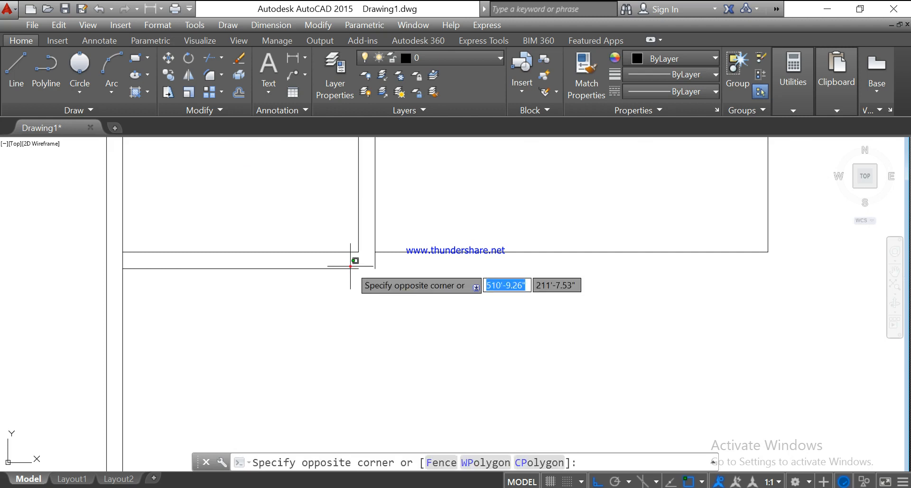
pyautogui.click(350, 272)
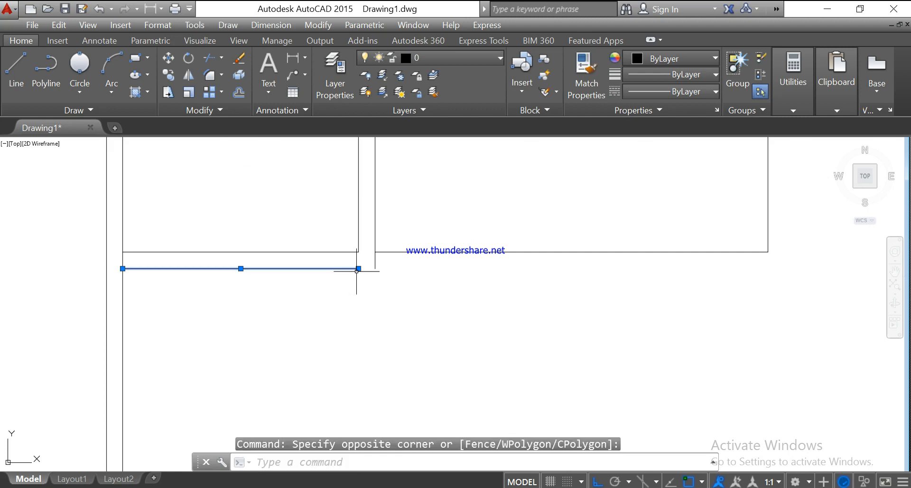
pyautogui.click(358, 268)
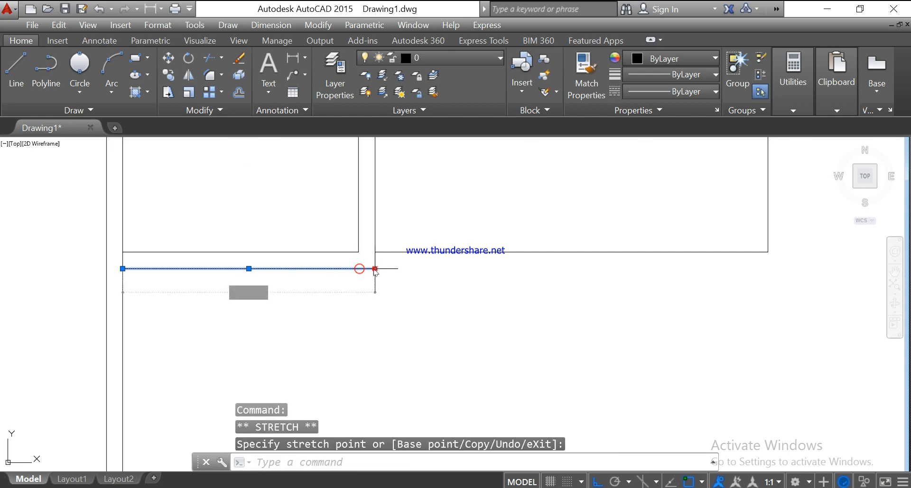
pyautogui.press('Escape')
# Step: Offset the bottom and right lines of the 10' wide room beside the 6' room 5" outward
pyautogui.scroll(-5, 379, 342)
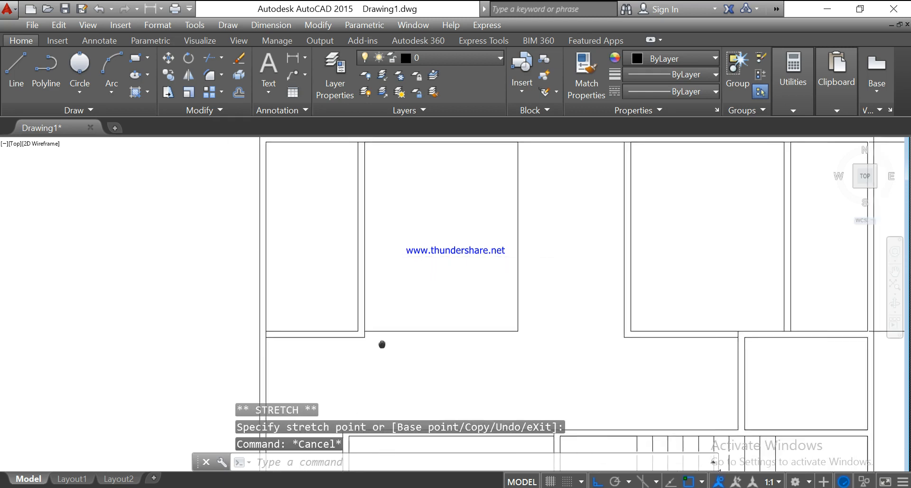
pyautogui.click(239, 92)
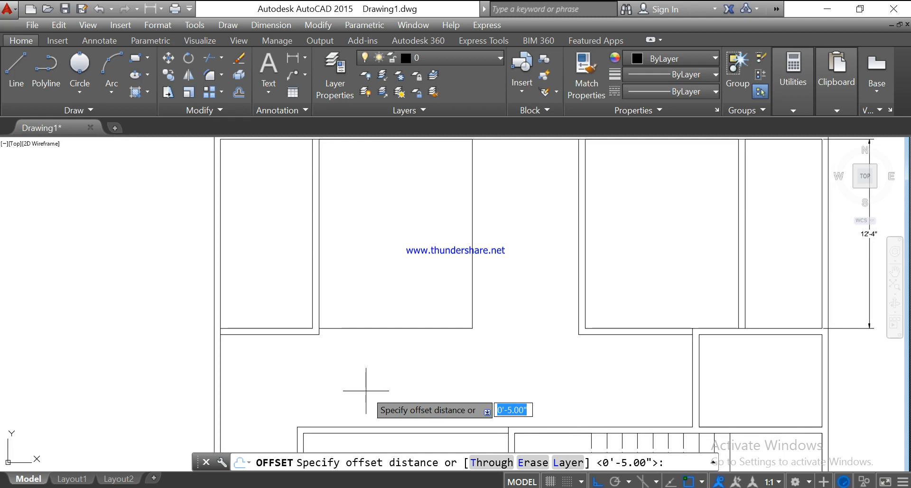
pyautogui.press('Return')
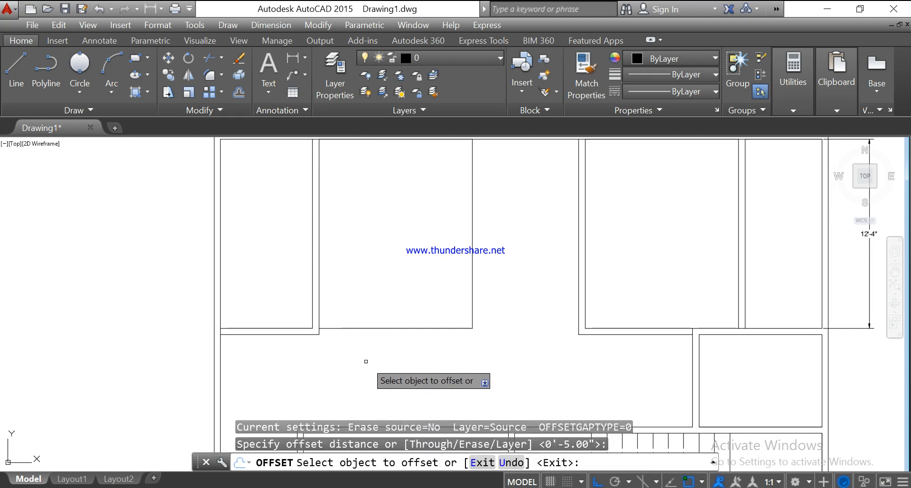
pyautogui.click(382, 328)
pyautogui.click(382, 331)
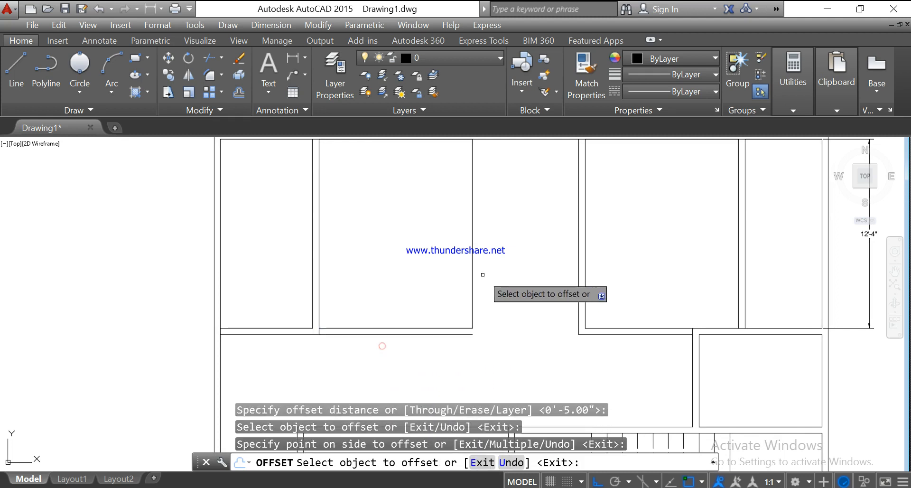
pyautogui.click(474, 283)
pyautogui.click(490, 286)
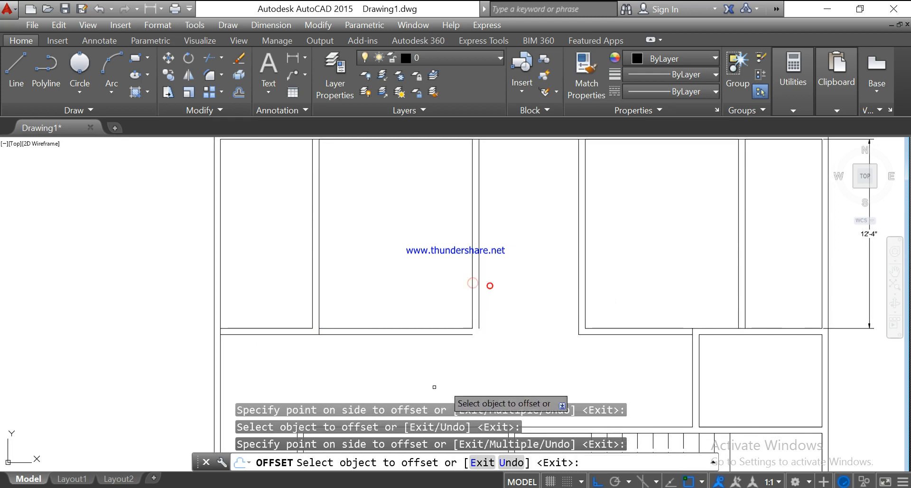
pyautogui.moveTo(497, 366); pyautogui.dragTo(476, 329, button='middle')
pyautogui.press('Escape')
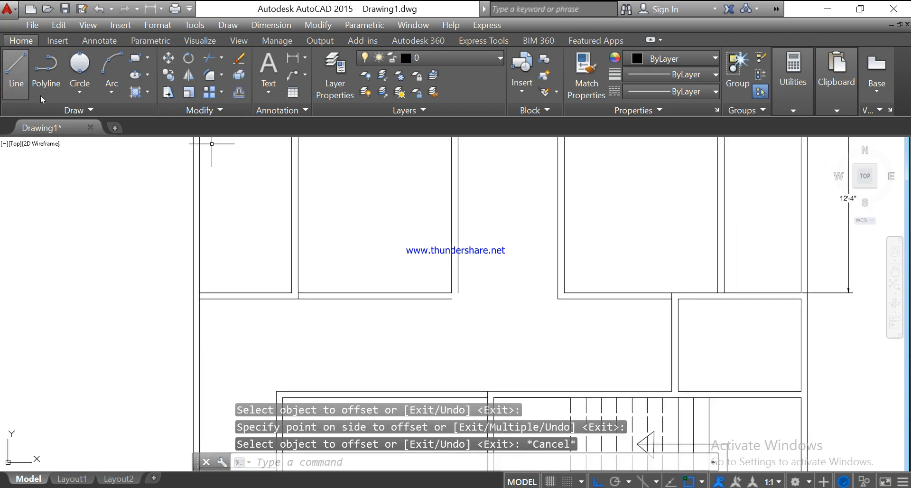
# Step: Stretch the offset right and bottom wall lines until they meet at the room's outer lower-right corner
pyautogui.click(459, 277)
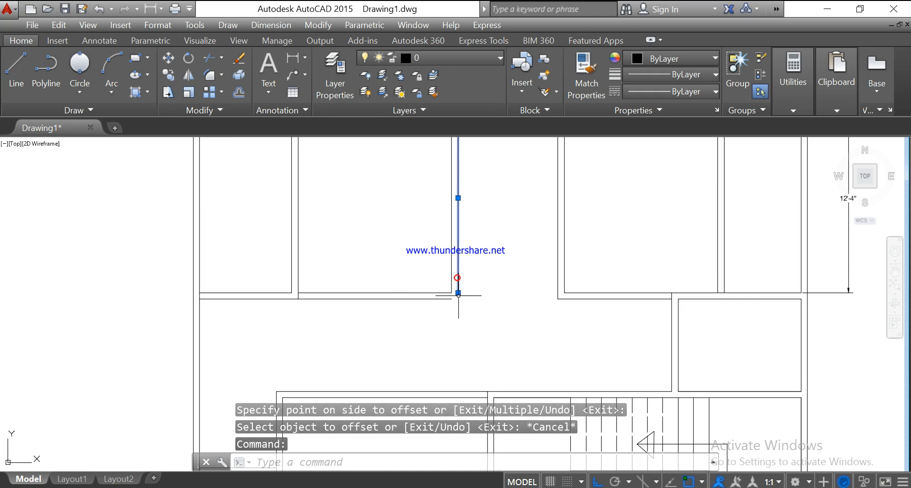
pyautogui.click(459, 293)
pyautogui.click(456, 292)
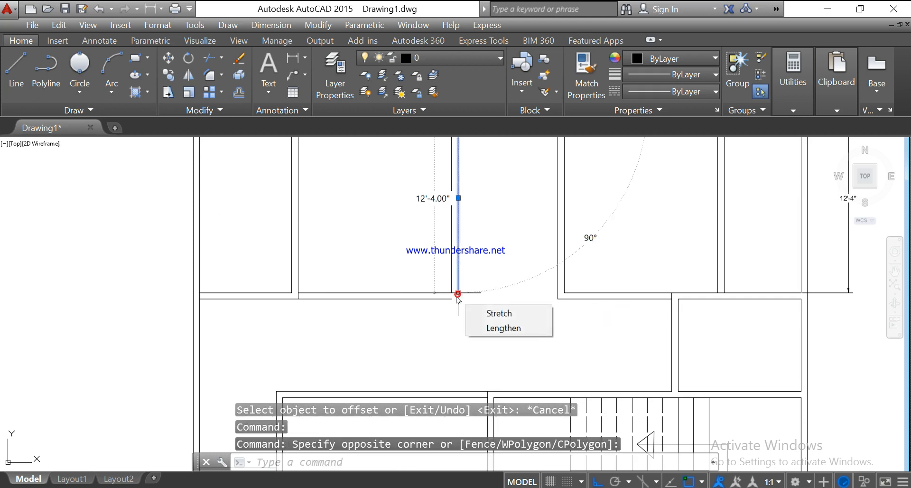
pyautogui.click(458, 293)
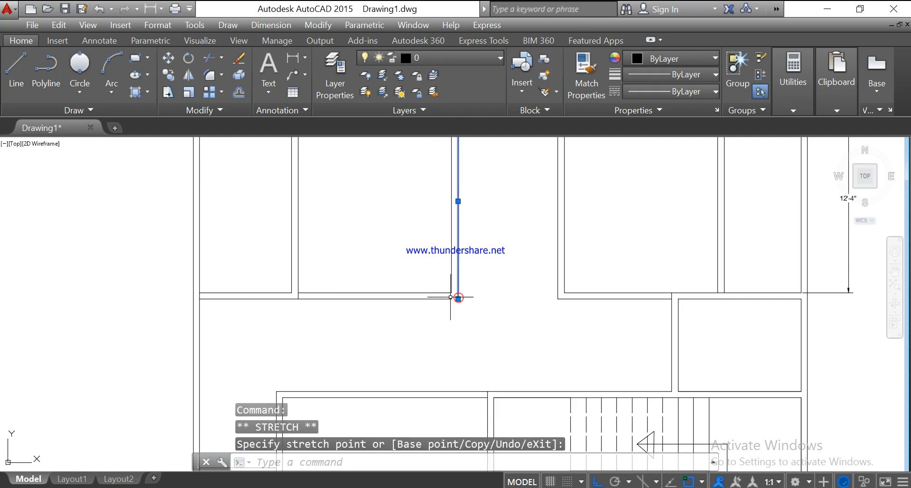
pyautogui.press('Escape')
pyautogui.click(451, 298)
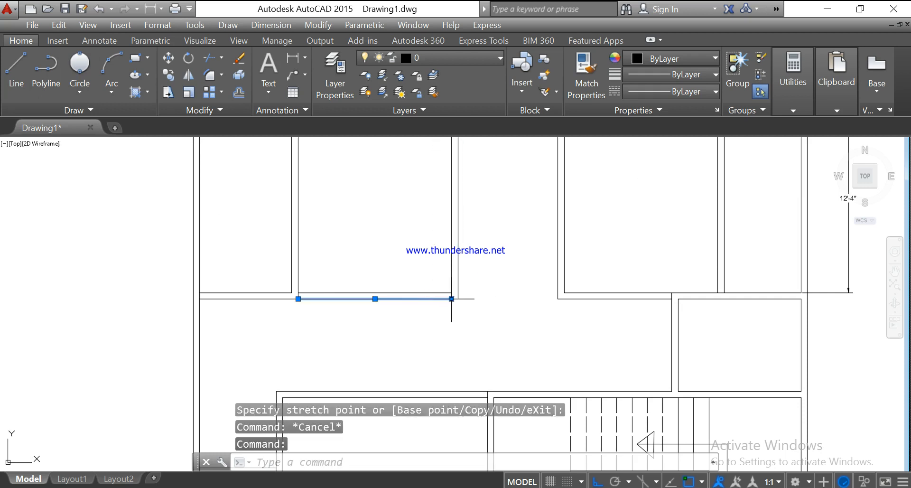
pyautogui.click(452, 298)
pyautogui.press('Escape')
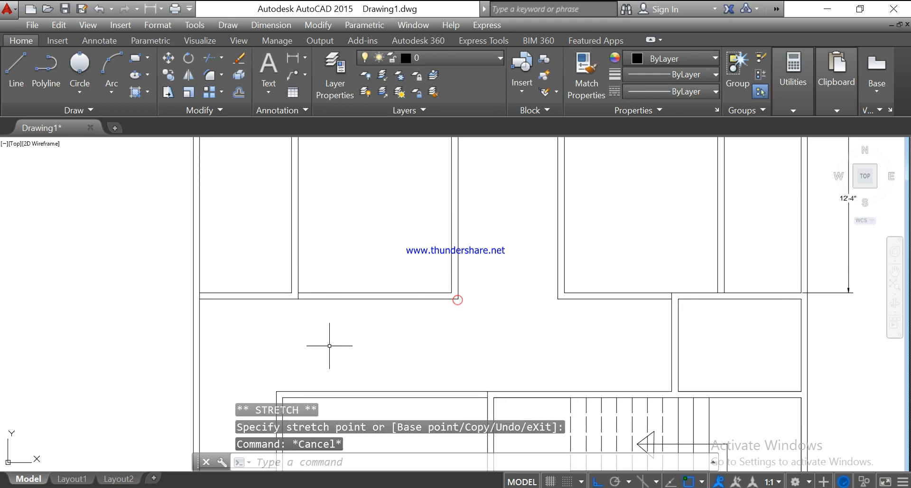
# Step: Draw a vertical line from the lower middle room's outer upper-left corner up to the upper rooms' outer bottom wall
pyautogui.scroll(-4, 329, 346)
pyautogui.scroll(2, 383, 331)
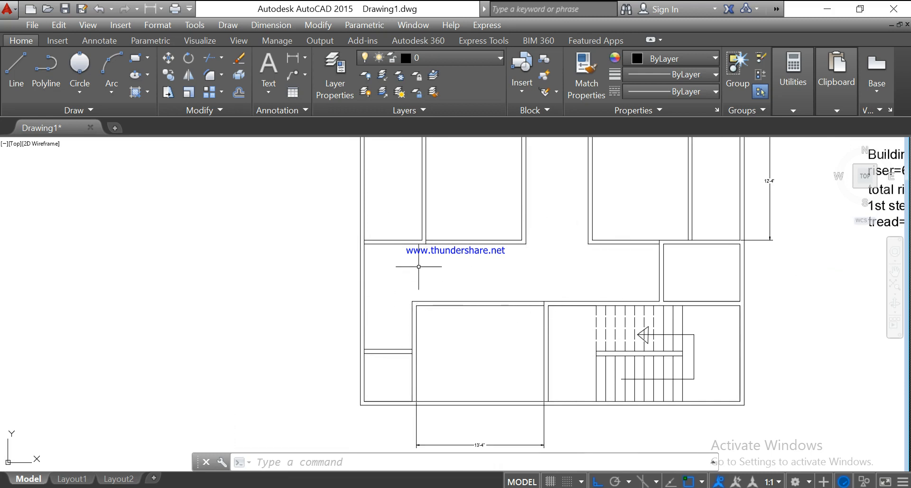
pyautogui.click(16, 86)
pyautogui.scroll(4, 418, 304)
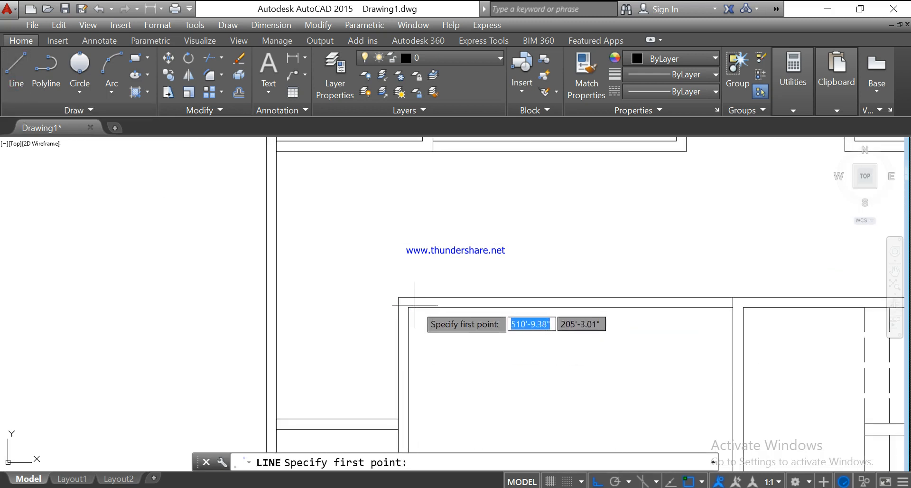
pyautogui.click(398, 299)
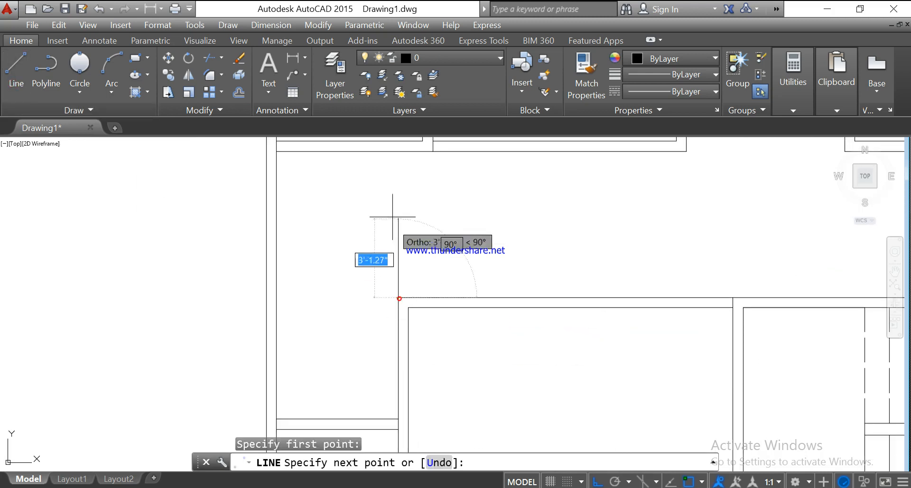
pyautogui.click(399, 152)
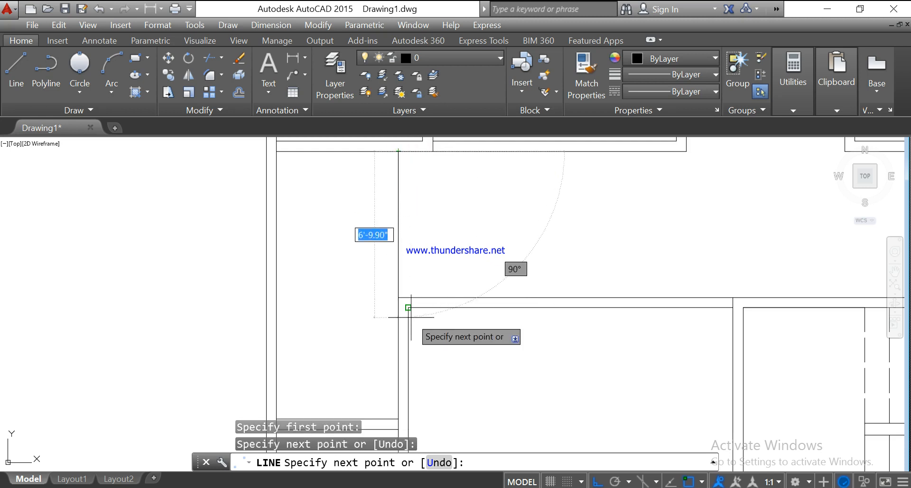
pyautogui.click(21, 65)
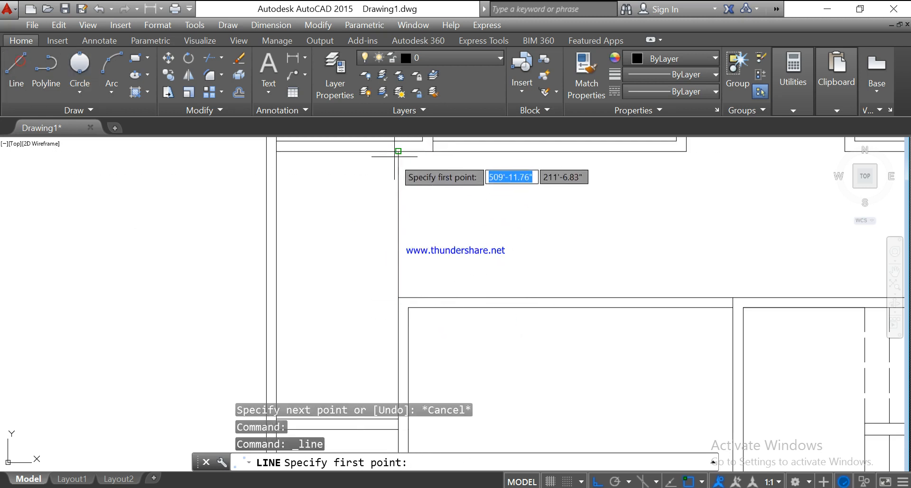
pyautogui.press('Escape')
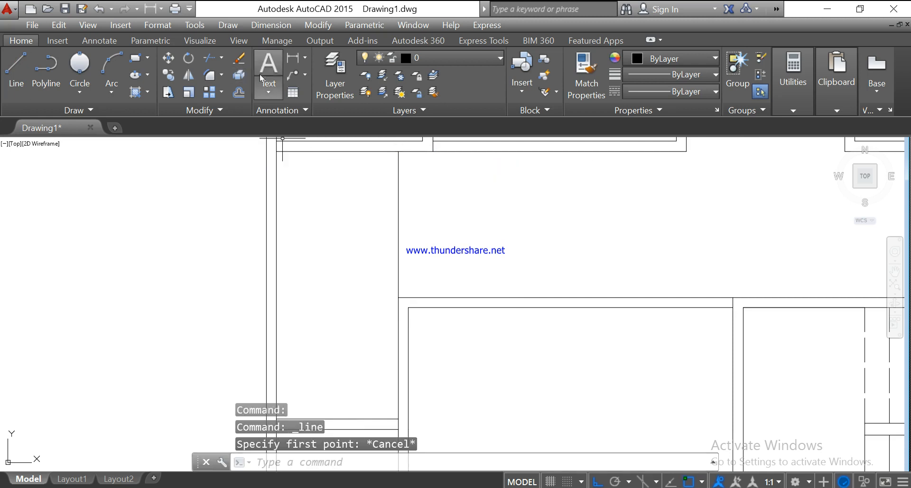
# Step: Offset the new vertical line 5" to the right to form the wall
pyautogui.click(239, 92)
pyautogui.press('Return')
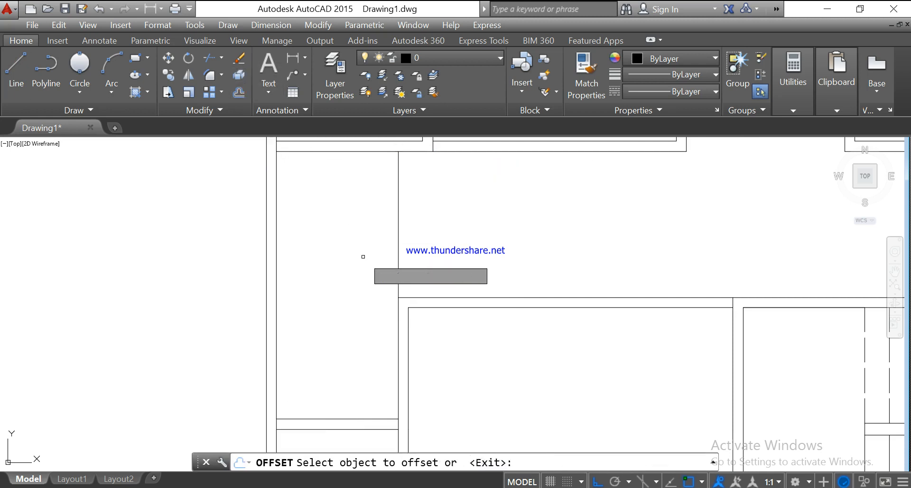
pyautogui.click(398, 256)
pyautogui.click(421, 258)
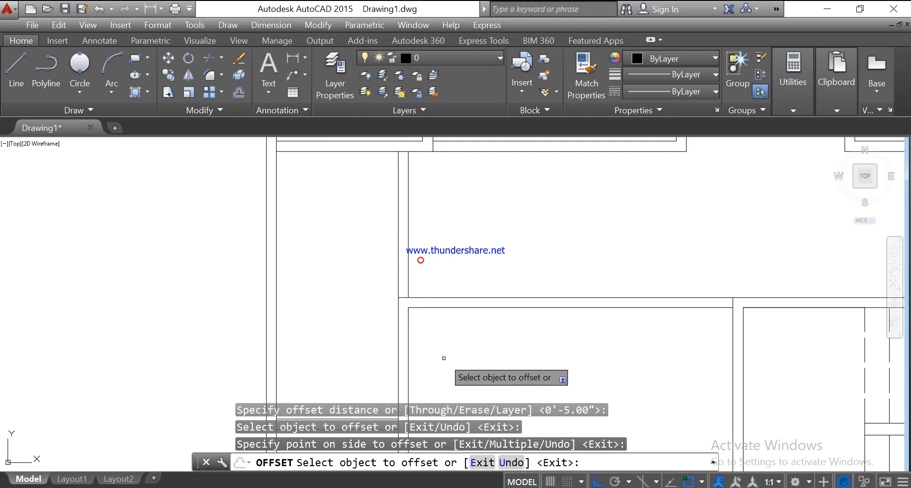
pyautogui.press('Escape')
pyautogui.scroll(-2, 464, 342)
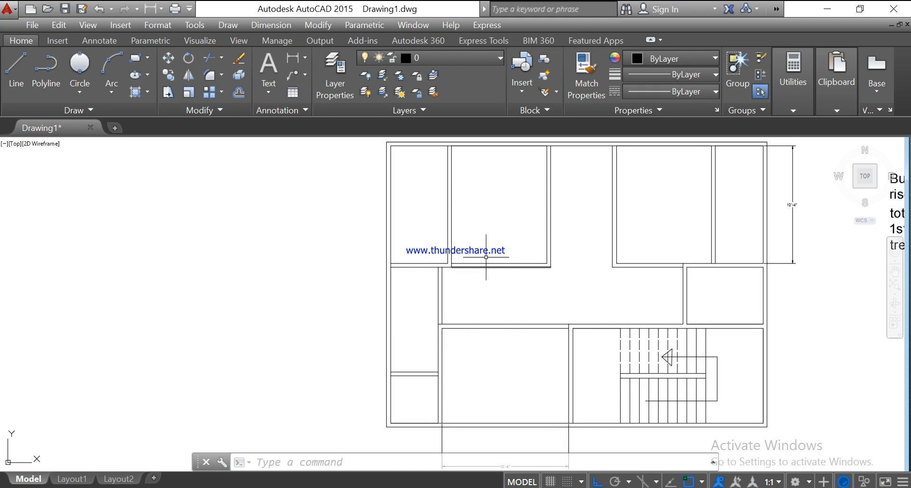
pyautogui.scroll(-2, 473, 213)
pyautogui.moveTo(468, 214); pyautogui.dragTo(463, 305, button='middle')
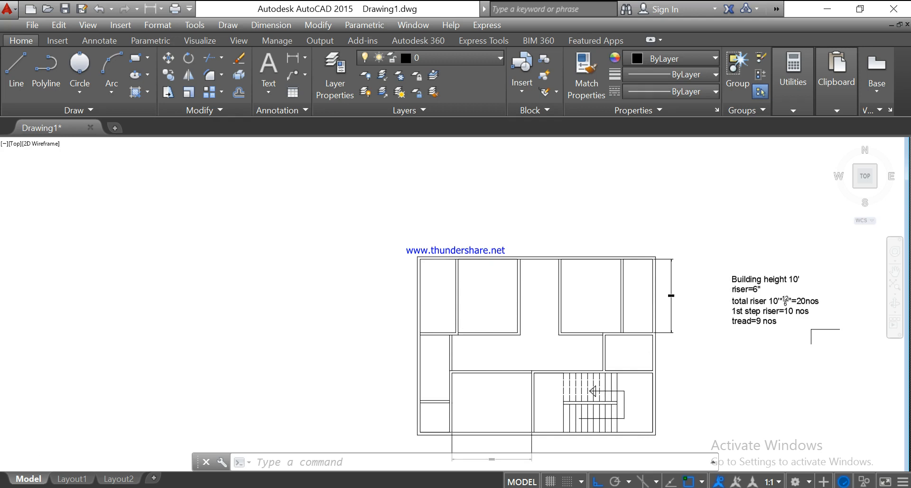
pyautogui.scroll(5, 446, 268)
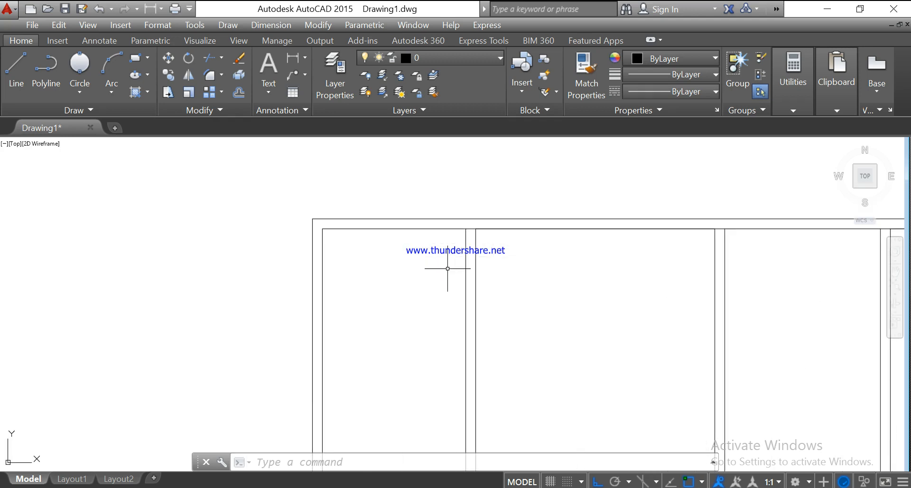
# Step: Trim the top outer wall's inner line across the end of the leftmost upper partition wall
pyautogui.scroll(-1, 470, 230)
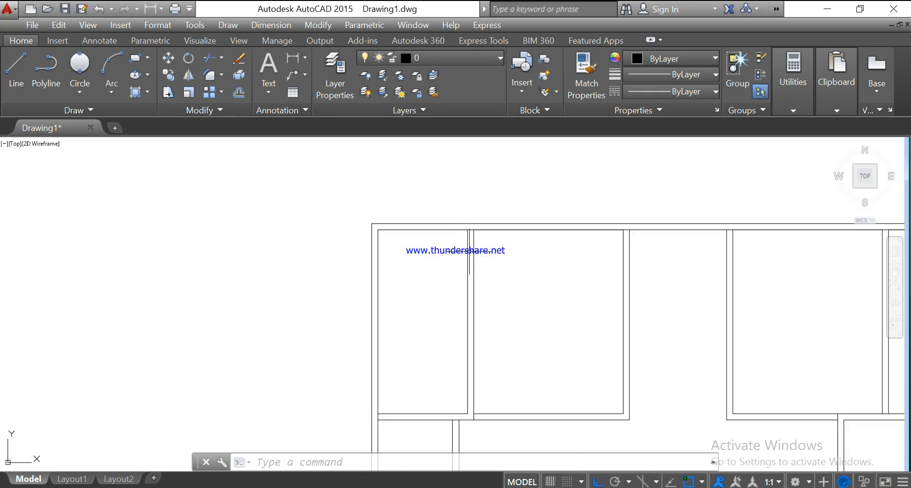
pyautogui.moveTo(466, 269); pyautogui.dragTo(464, 239, button='middle')
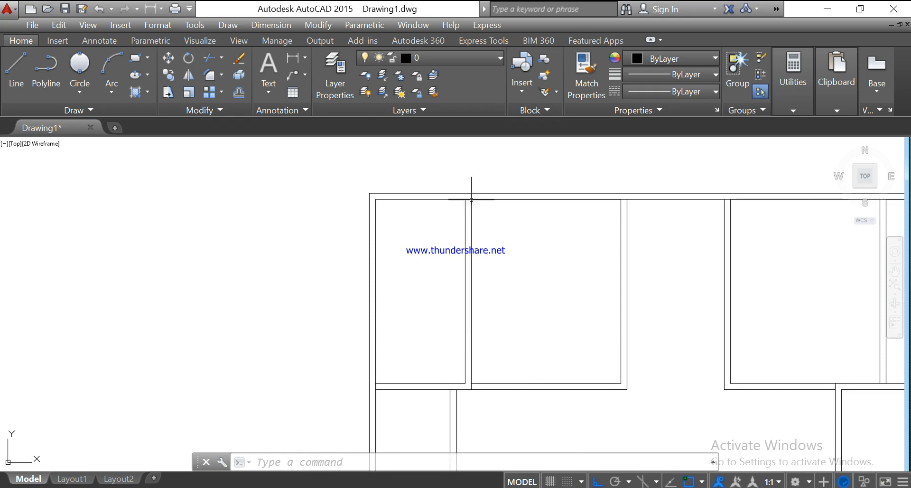
pyautogui.scroll(5, 471, 200)
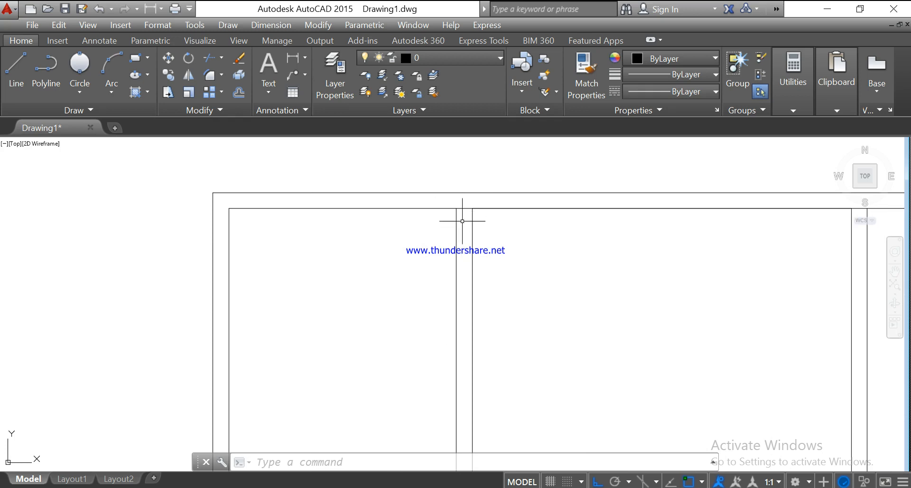
pyautogui.scroll(2, 463, 218)
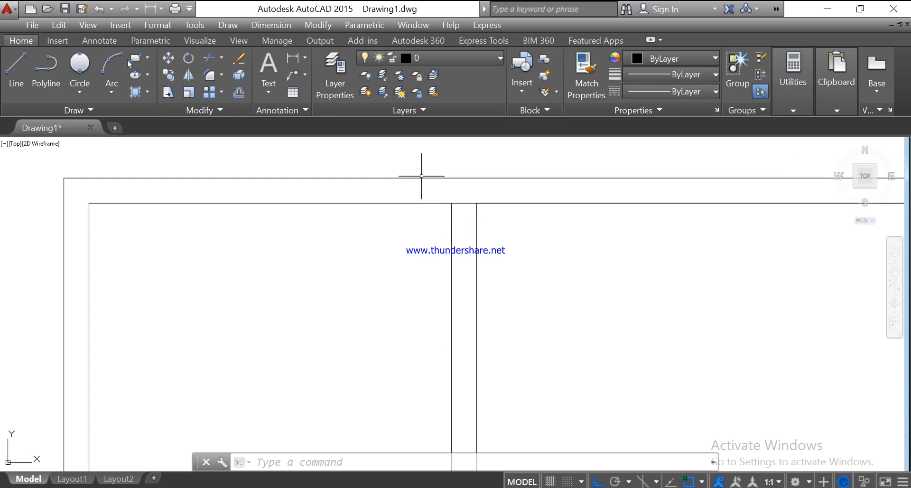
pyautogui.click(204, 56)
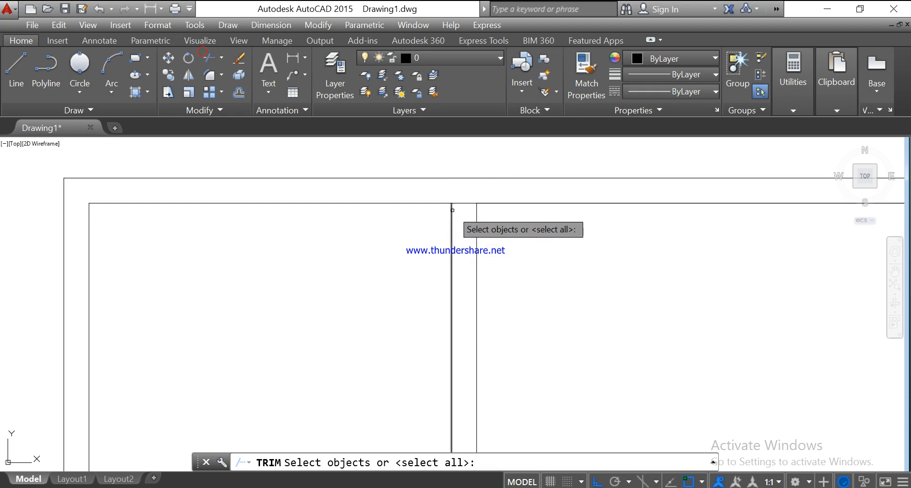
pyautogui.press('Return')
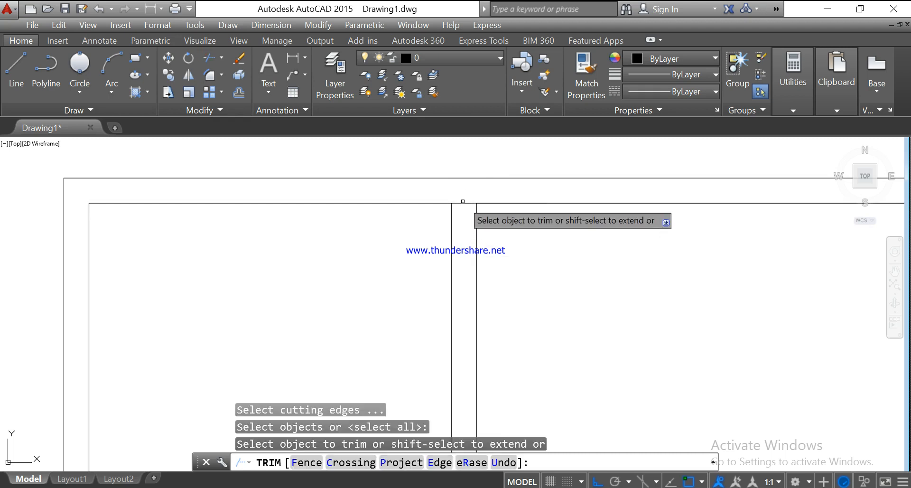
pyautogui.click(463, 202)
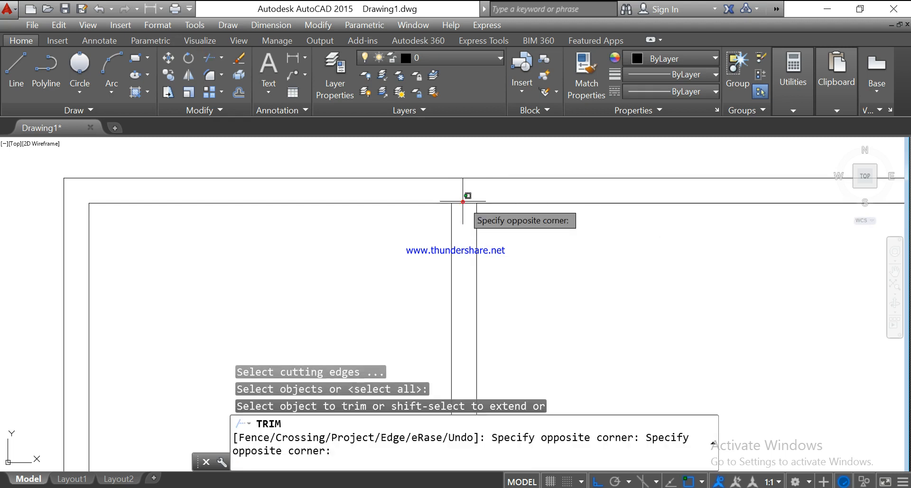
pyautogui.click(465, 201)
# Step: Trim the top outer wall's inner line across the ends of the remaining three upper partition walls
pyautogui.scroll(-6, 489, 247)
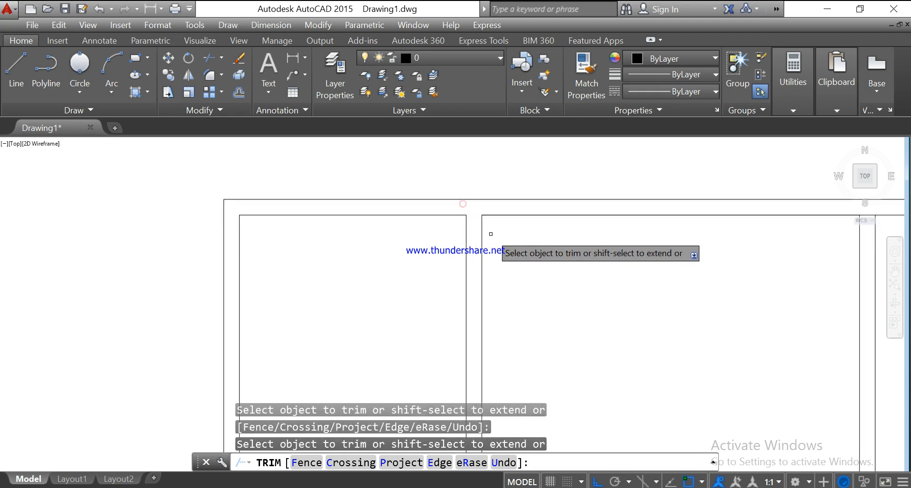
pyautogui.moveTo(559, 285)
pyautogui.mouseDown(button='middle')
pyautogui.moveTo(445, 284)
pyautogui.moveTo(258, 230)
pyautogui.mouseUp(button='middle')
pyautogui.scroll(6, 336, 175)
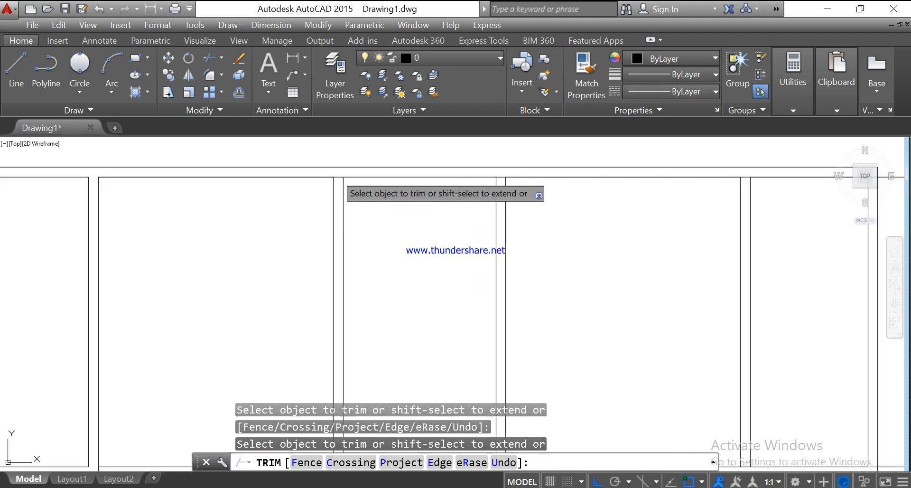
pyautogui.click(337, 181)
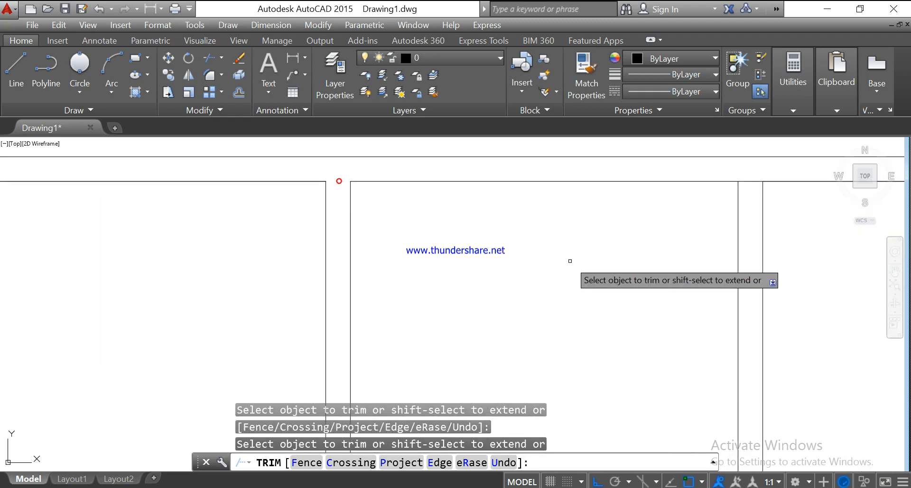
pyautogui.scroll(-6, 607, 274)
pyautogui.scroll(4, 615, 244)
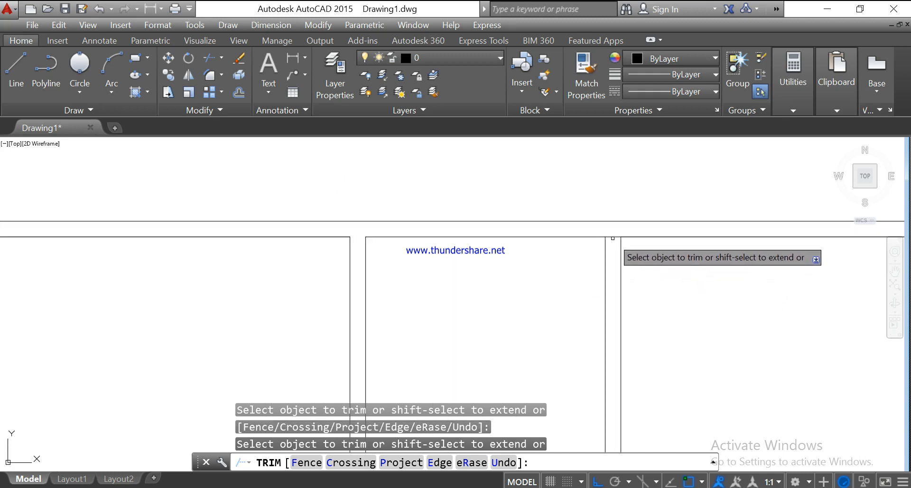
pyautogui.scroll(-3, 613, 236)
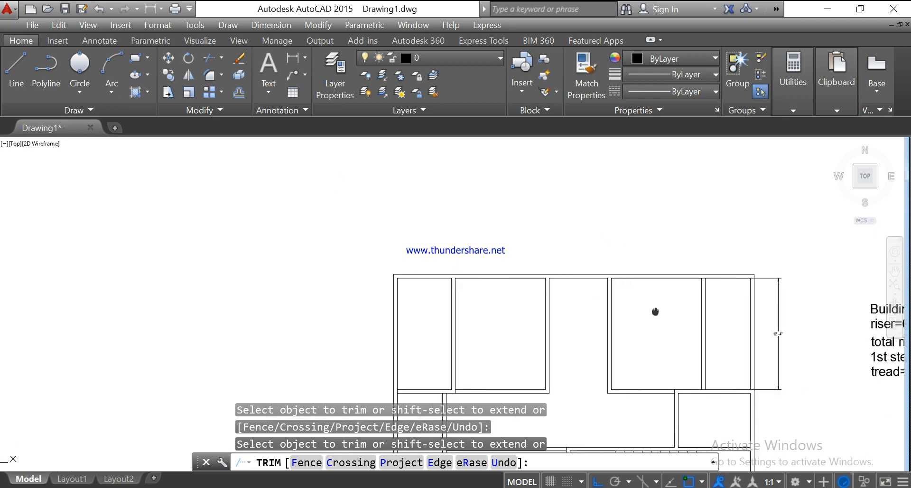
pyautogui.moveTo(655, 311); pyautogui.dragTo(461, 279, button='middle')
pyautogui.scroll(3, 480, 240)
pyautogui.click(564, 254)
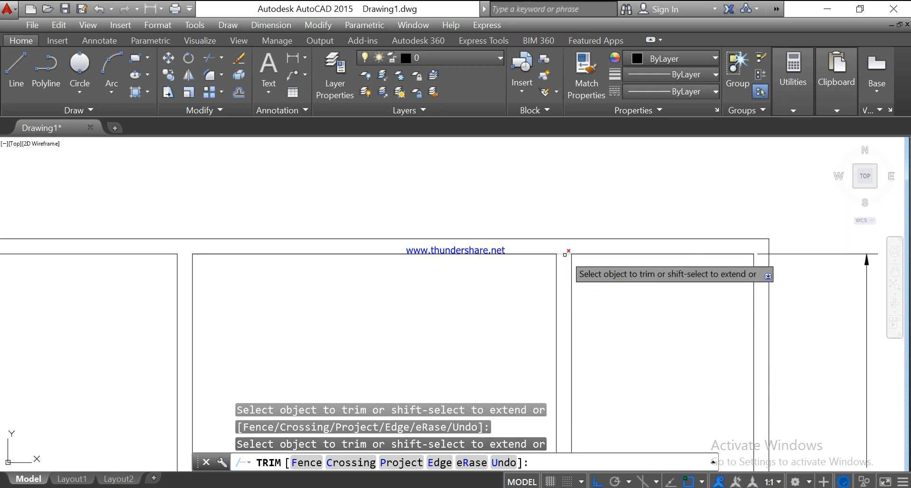
# Step: Trim the leftover lines at the wall junctions along the bottom of the two upper right rooms
pyautogui.scroll(-4, 592, 361)
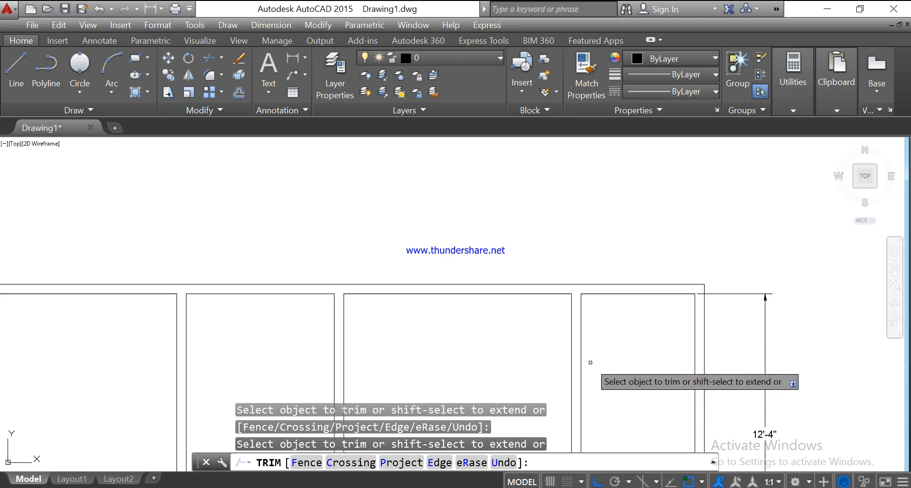
pyautogui.moveTo(580, 367); pyautogui.dragTo(592, 181, button='middle')
pyautogui.scroll(4, 600, 325)
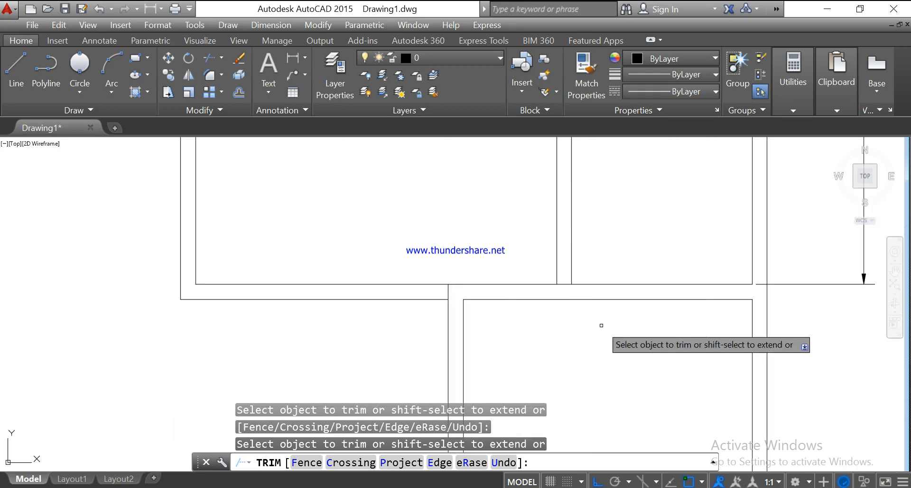
pyautogui.click(563, 284)
pyautogui.scroll(-2, 457, 319)
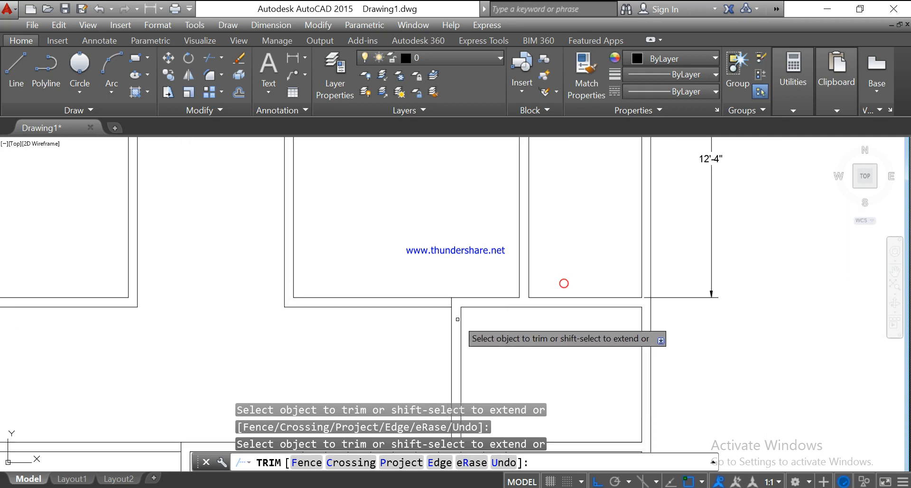
pyautogui.moveTo(458, 318); pyautogui.dragTo(482, 277, button='middle')
pyautogui.scroll(4, 482, 276)
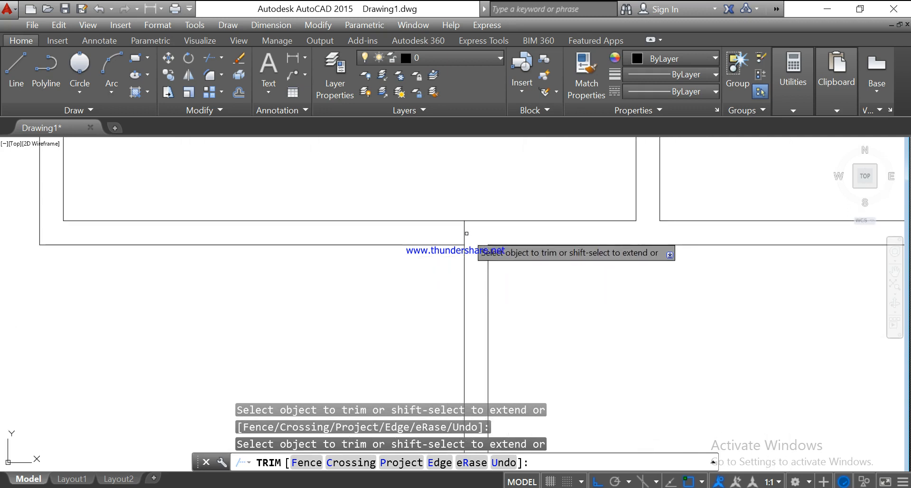
pyautogui.scroll(-2, 514, 295)
# Step: Trim the lines crossing the wall junctions along the top of the lower middle room and the staircase room
pyautogui.scroll(-2, 551, 266)
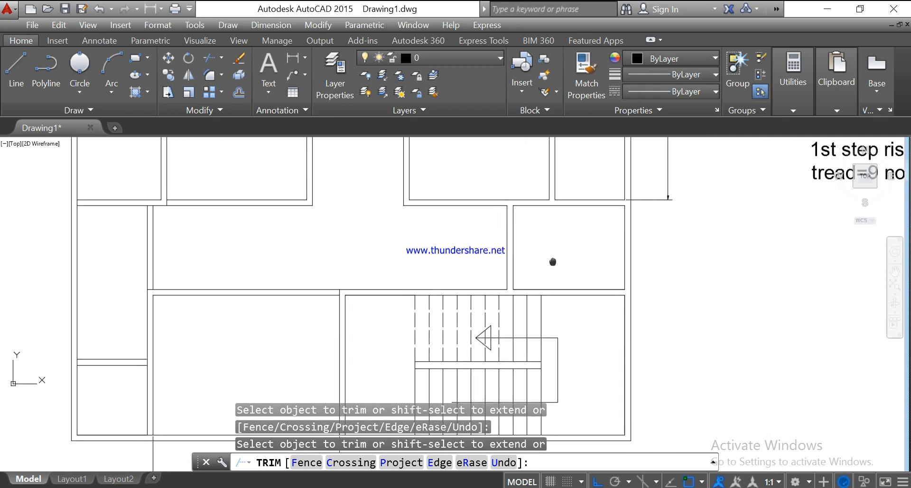
pyautogui.scroll(6, 354, 289)
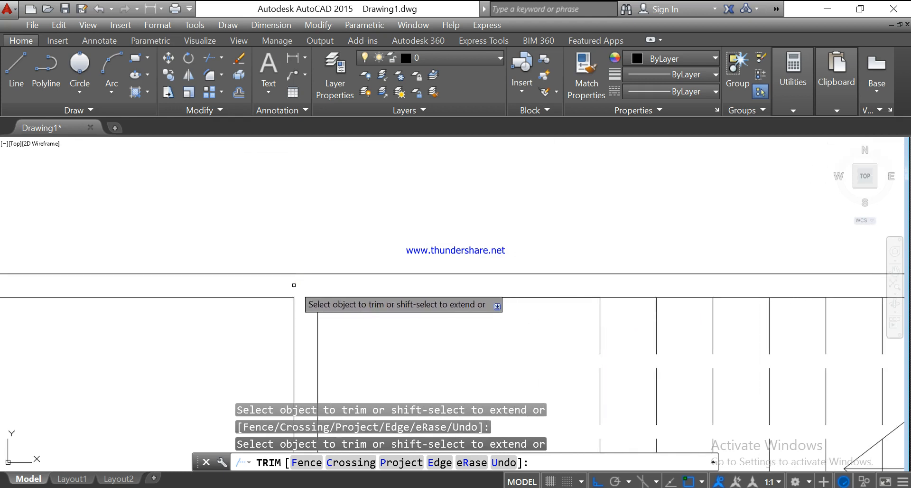
pyautogui.scroll(-3, 294, 287)
pyautogui.scroll(4, 308, 266)
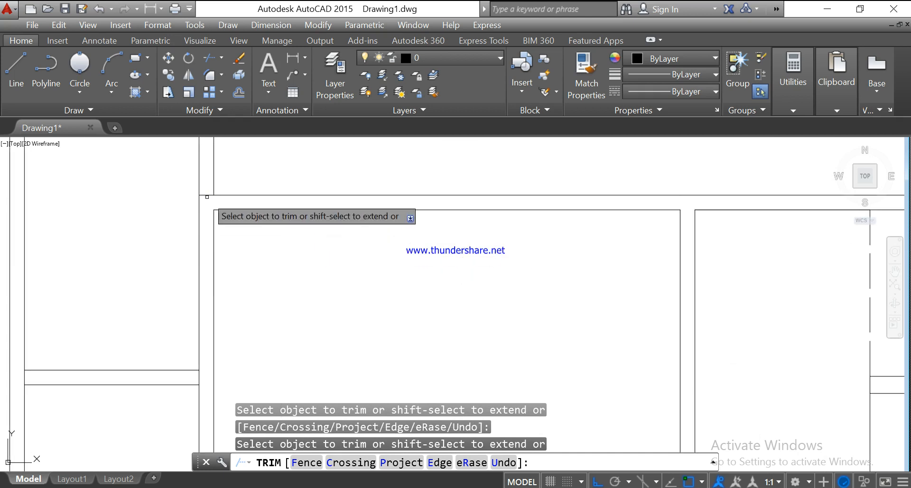
pyautogui.scroll(-4, 214, 279)
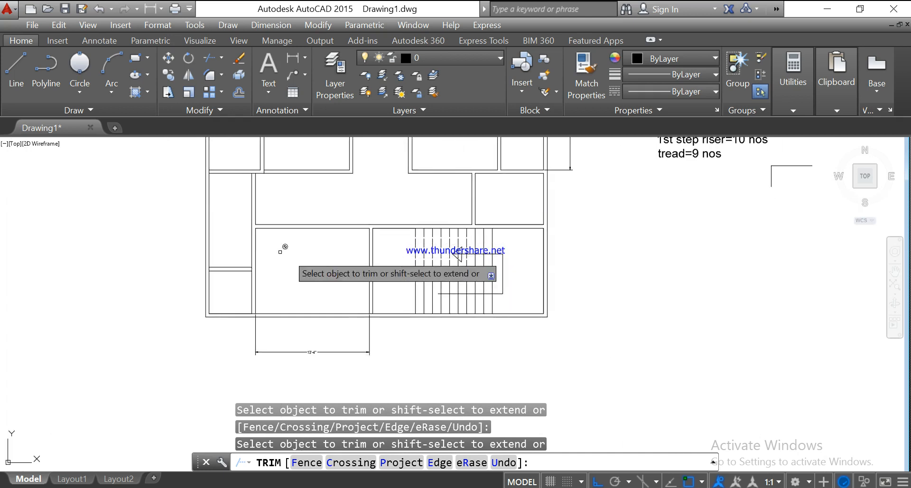
# Step: Trim the bottom outer wall's inner line across the ends of the two lower partition walls
pyautogui.scroll(6, 360, 308)
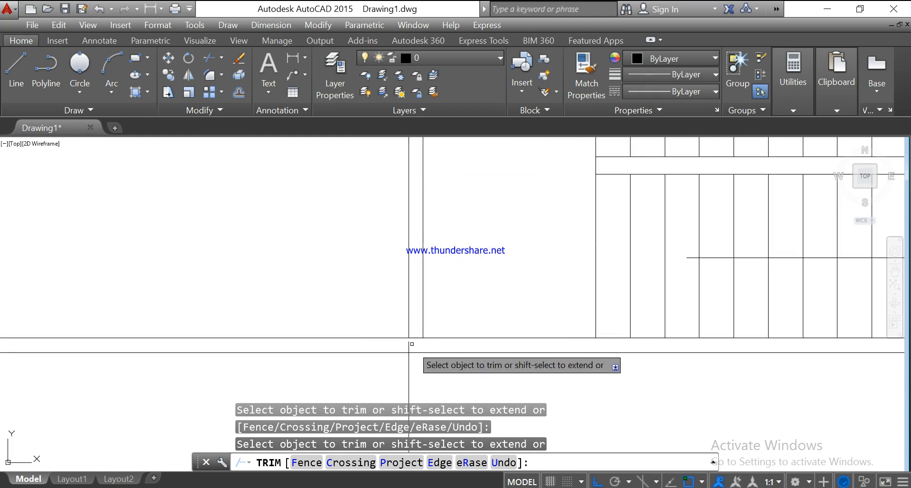
pyautogui.scroll(-5, 414, 339)
pyautogui.moveTo(418, 348); pyautogui.dragTo(460, 305, button='middle')
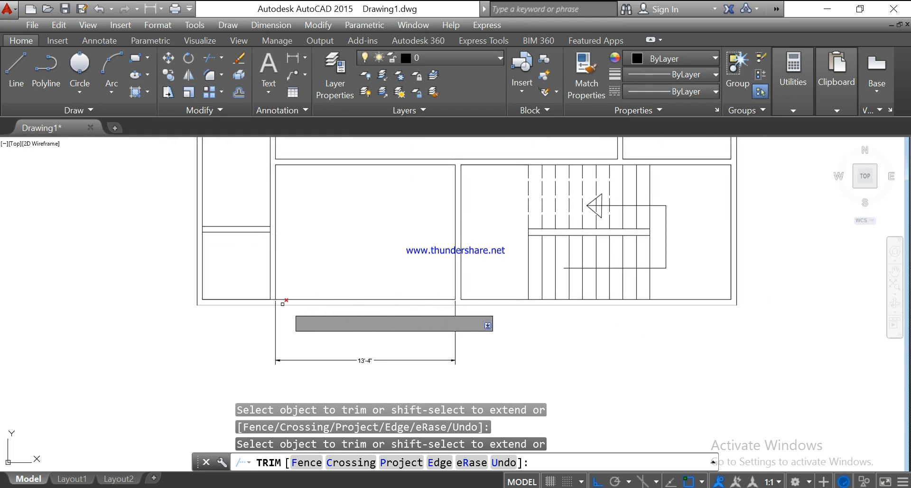
pyautogui.click(273, 304)
pyautogui.scroll(3, 273, 303)
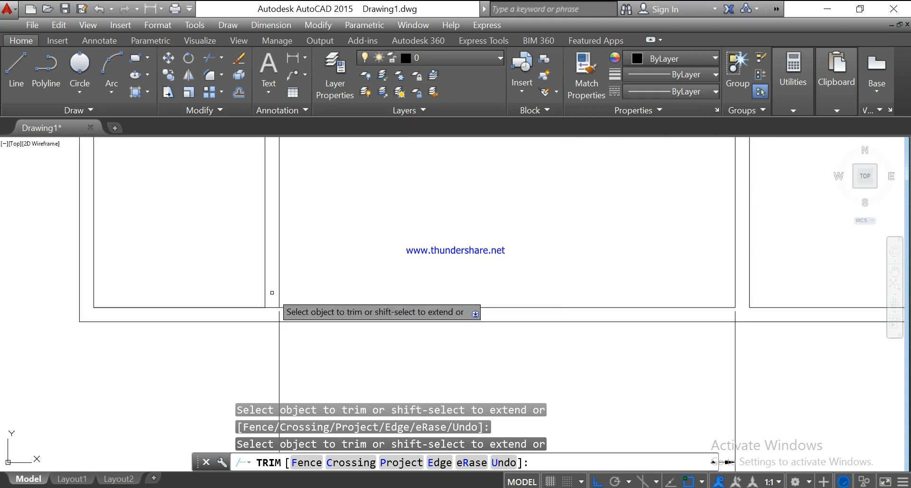
pyautogui.click(273, 308)
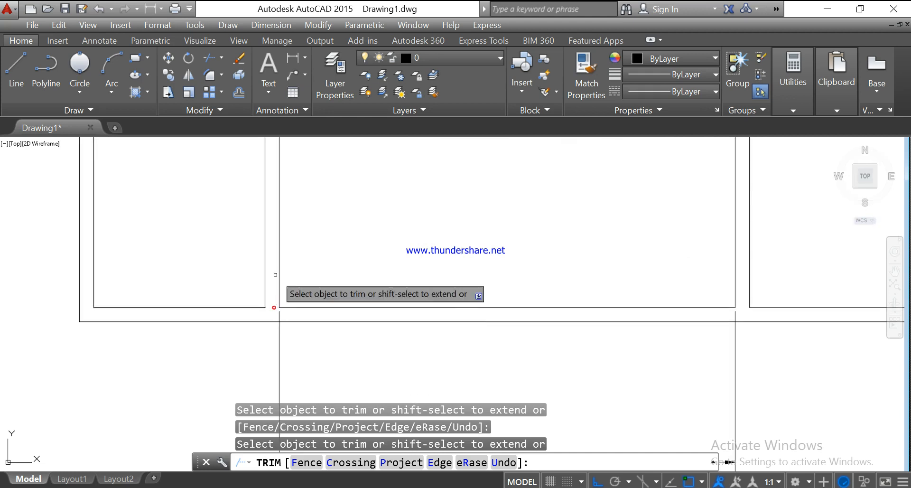
# Step: Trim the wall lines across both ends of the partition above the small lower left room
pyautogui.scroll(-2, 277, 256)
pyautogui.moveTo(277, 256); pyautogui.dragTo(556, 315, button='middle')
pyautogui.scroll(4, 545, 247)
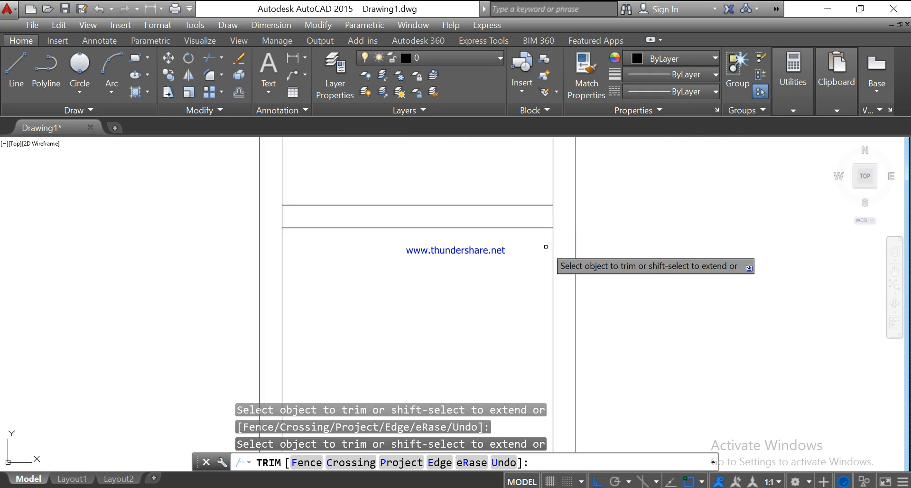
pyautogui.click(553, 215)
pyautogui.scroll(-3, 476, 269)
pyautogui.moveTo(476, 269); pyautogui.dragTo(556, 302, button='middle')
pyautogui.scroll(2, 505, 314)
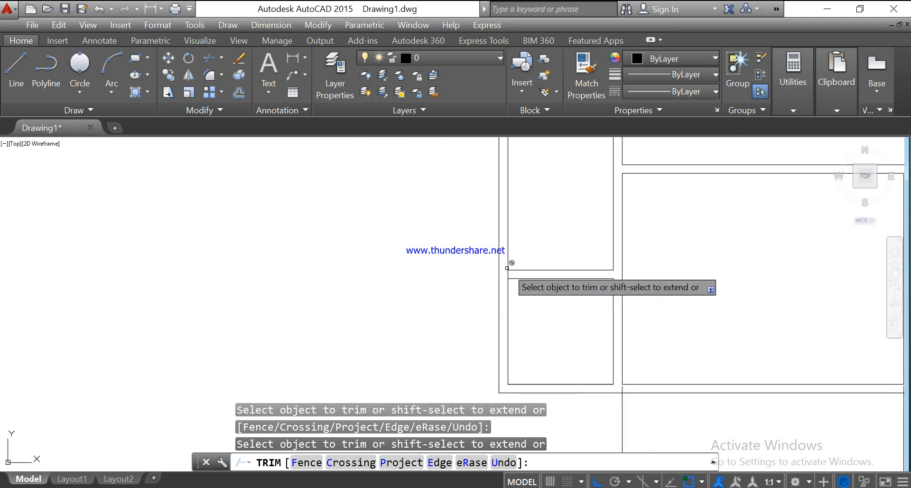
# Step: Trim the leftover lines at the wall junctions below the two upper left rooms
pyautogui.scroll(-3, 508, 274)
pyautogui.scroll(5, 515, 289)
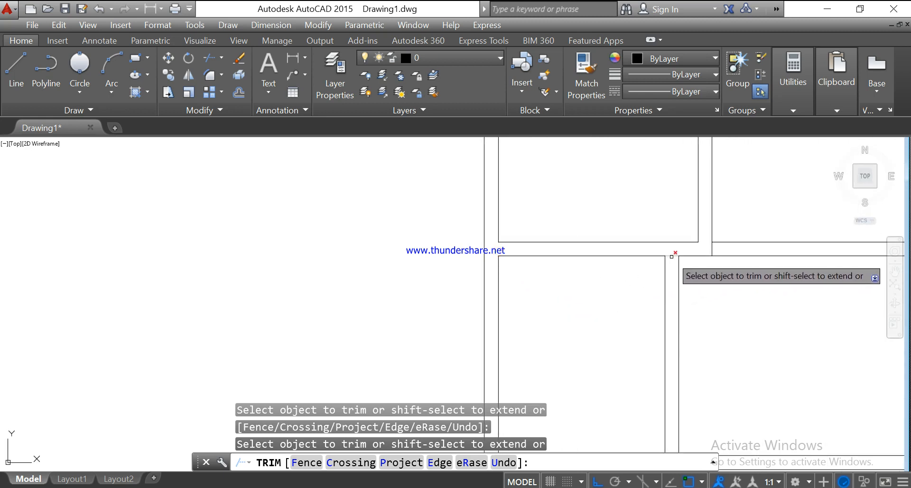
pyautogui.scroll(-3, 677, 297)
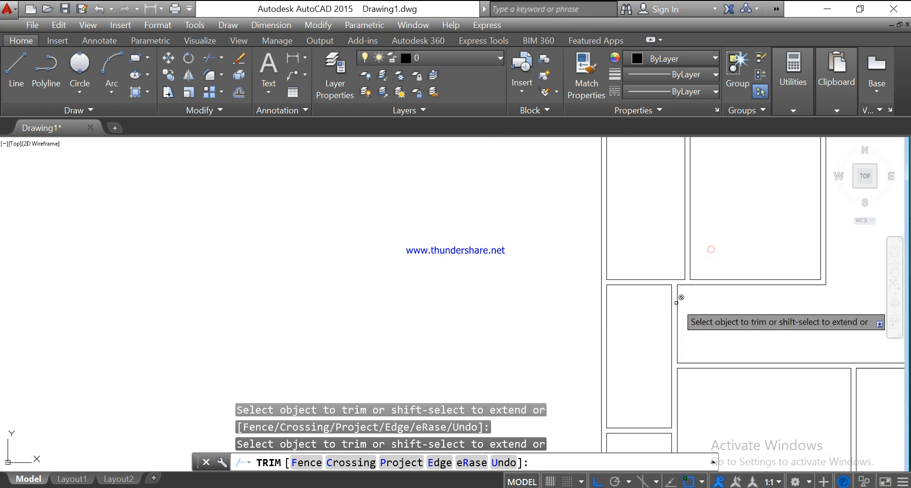
pyautogui.moveTo(675, 331); pyautogui.dragTo(372, 281, button='middle')
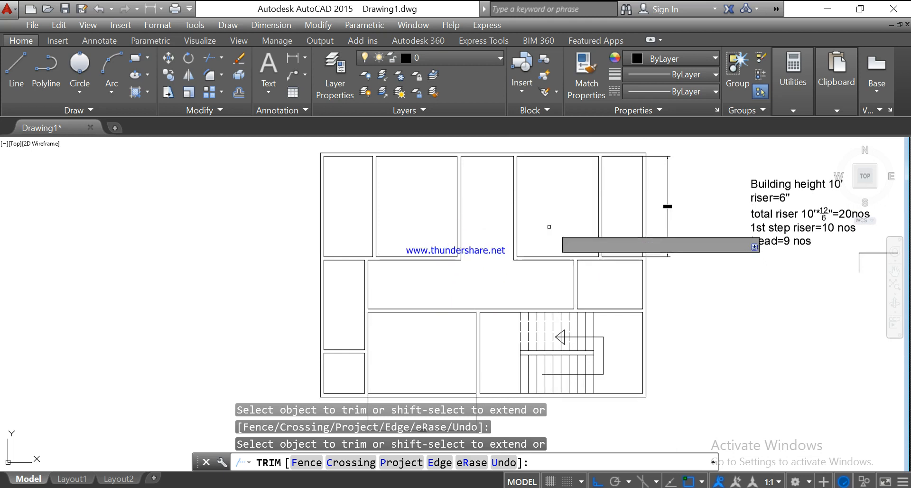
# Step: Draw a horizontal line across the upper left room, 5' above its lower inner corner, ending at the partition wall
pyautogui.click(18, 74)
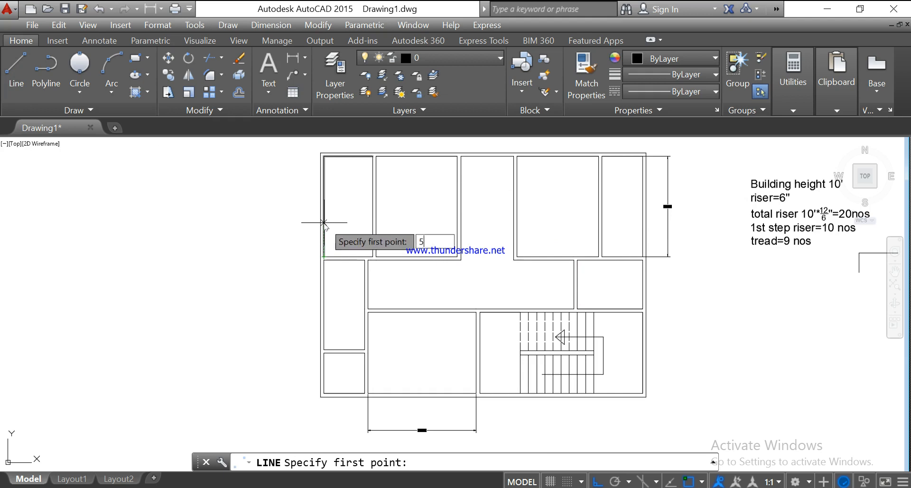
pyautogui.press('Return')
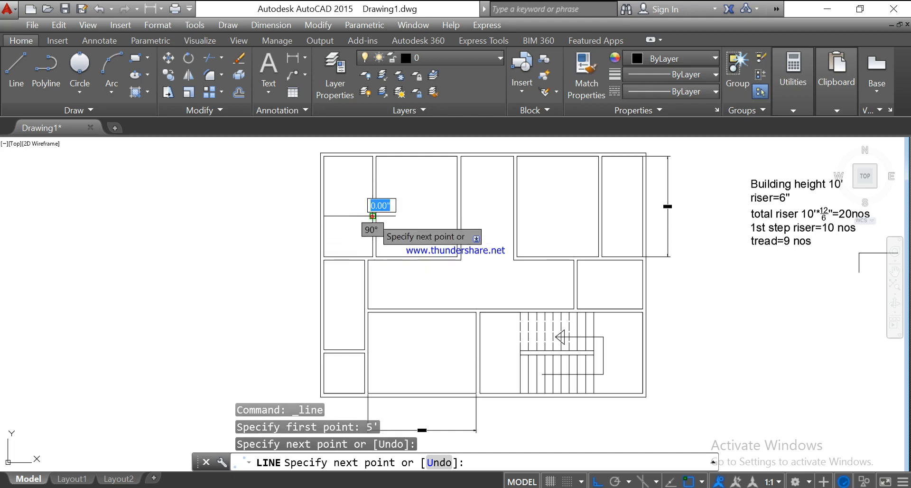
pyautogui.press('Escape')
pyautogui.scroll(2, 327, 210)
pyautogui.moveTo(331, 203); pyautogui.dragTo(318, 245, button='middle')
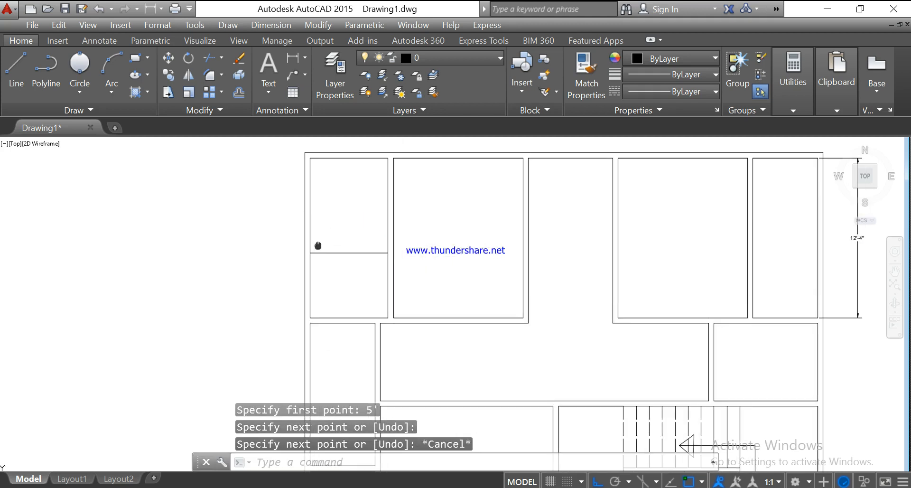
pyautogui.scroll(2, 322, 243)
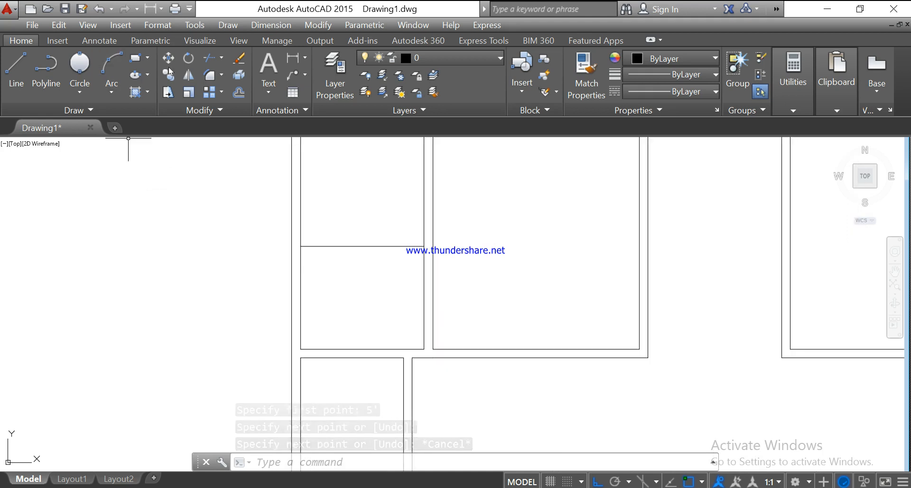
pyautogui.click(241, 93)
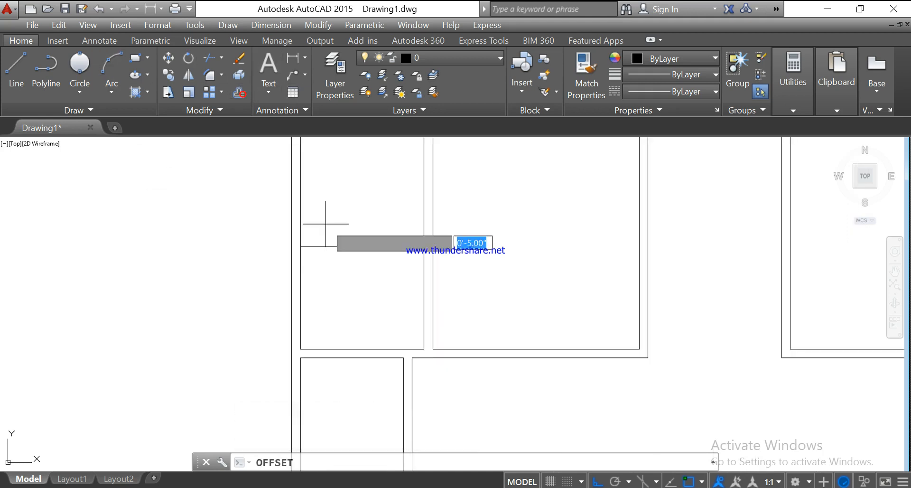
pyautogui.press('Return')
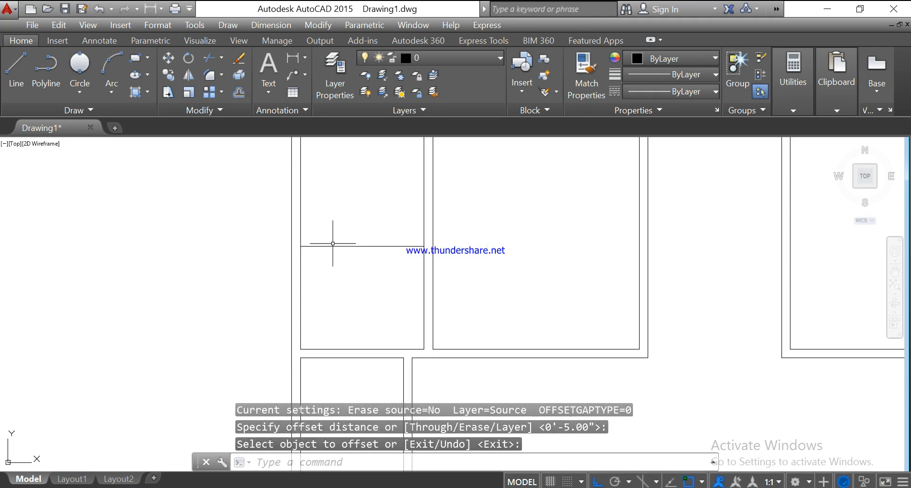
pyautogui.press('Return')
pyautogui.click(336, 246)
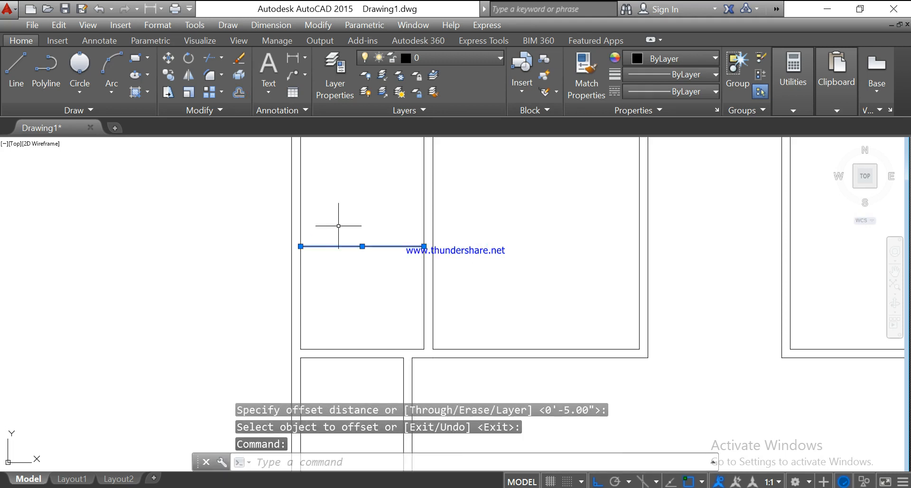
pyautogui.press('Escape')
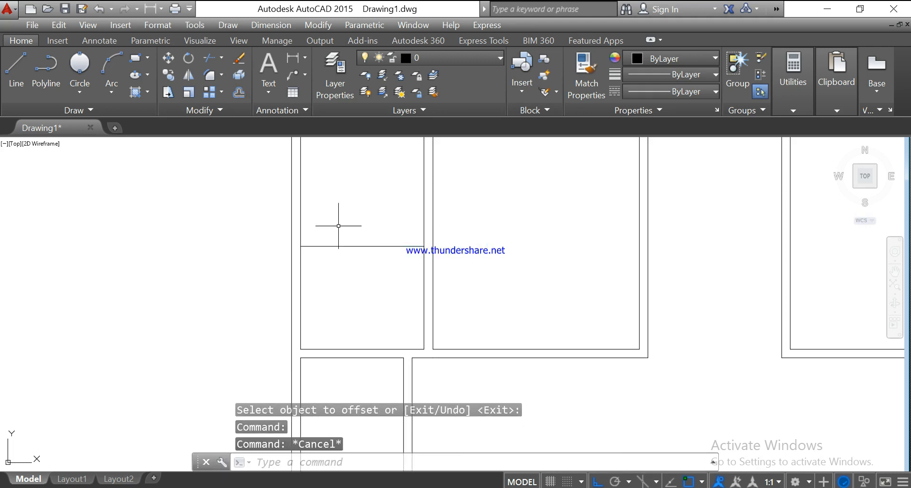
# Step: Offset the horizontal line in the upper left room 5" upward to form the partition wall's second face
pyautogui.click(237, 97)
pyautogui.press('Return')
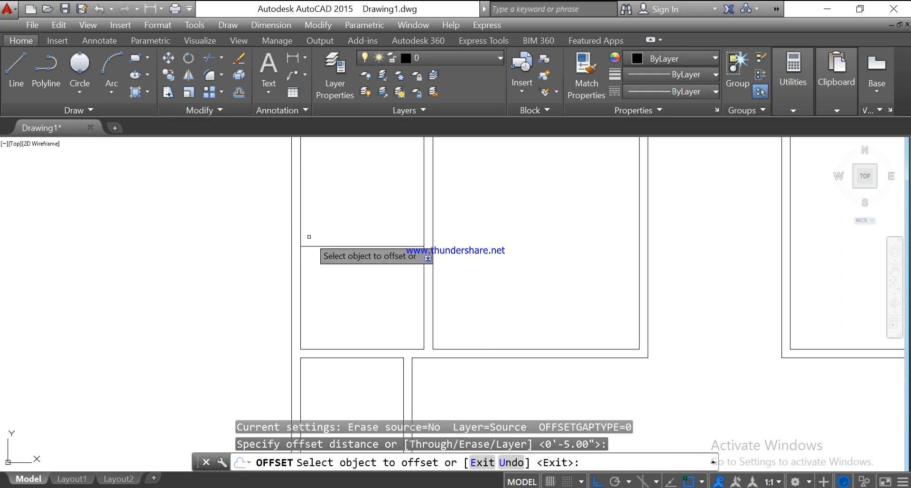
pyautogui.click(335, 246)
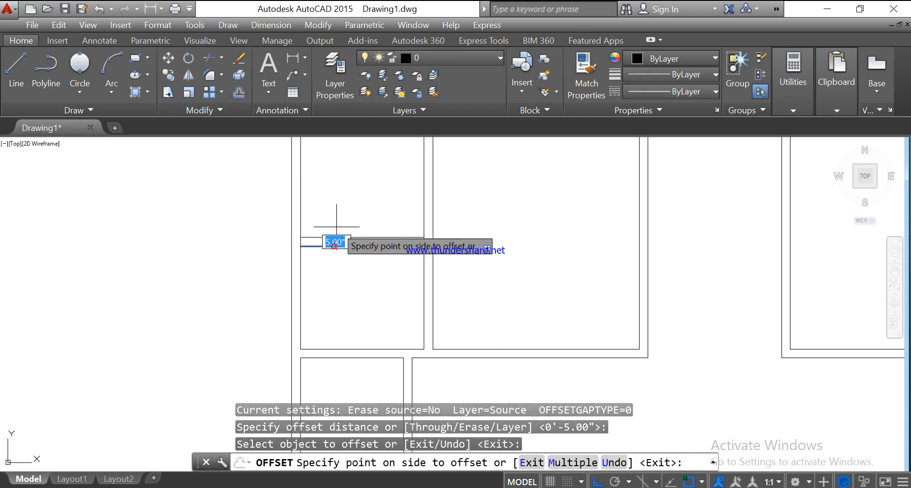
pyautogui.click(340, 237)
pyautogui.press('Escape')
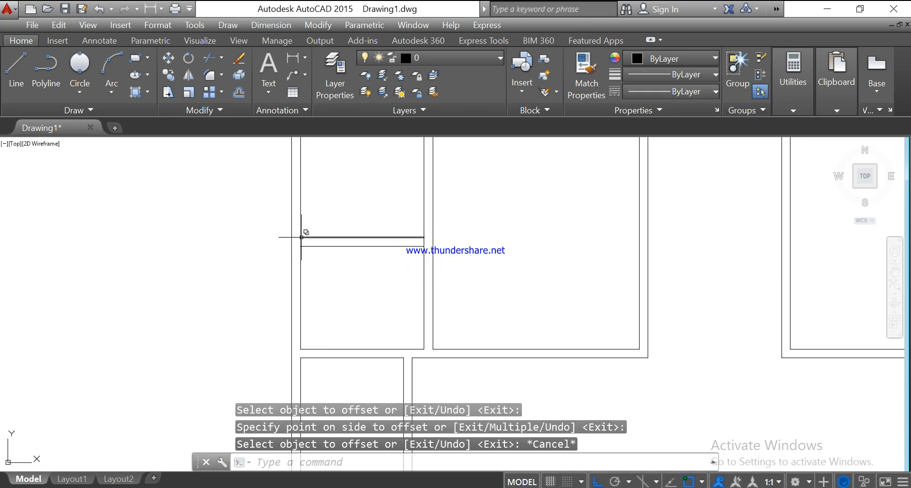
# Step: Trim the vertical wall lines across both ends of the new partition in the upper left room
pyautogui.write('tr')
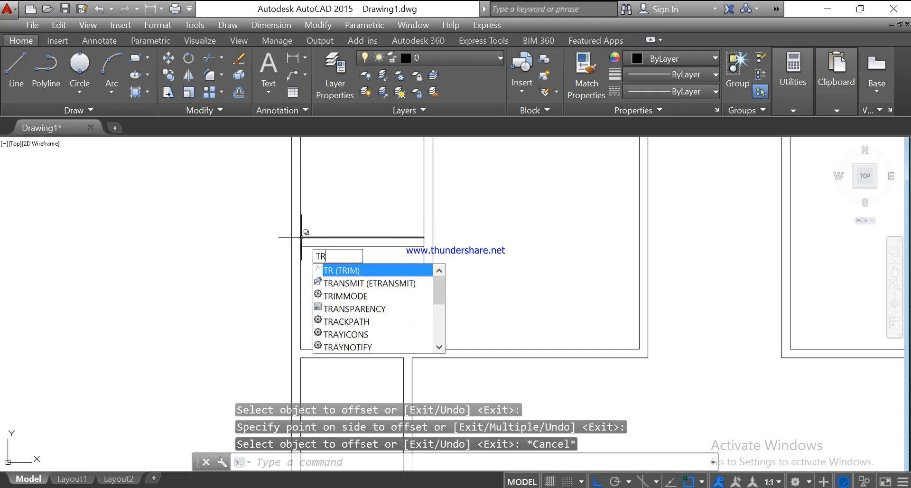
pyautogui.press('Return')
pyautogui.scroll(2, 302, 237)
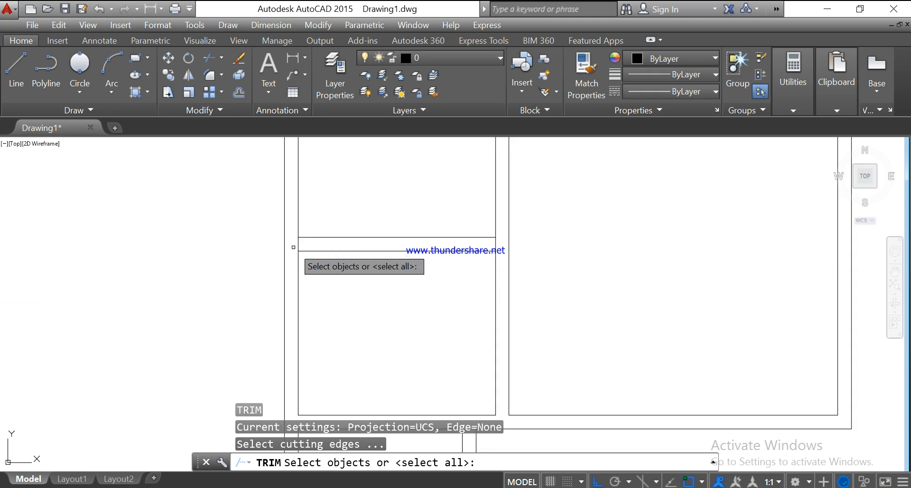
pyautogui.press('Escape')
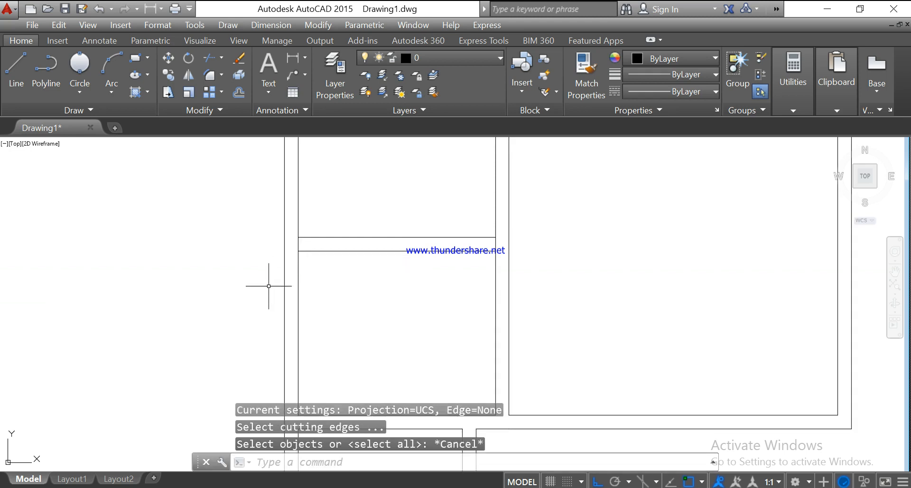
pyautogui.press('Return')
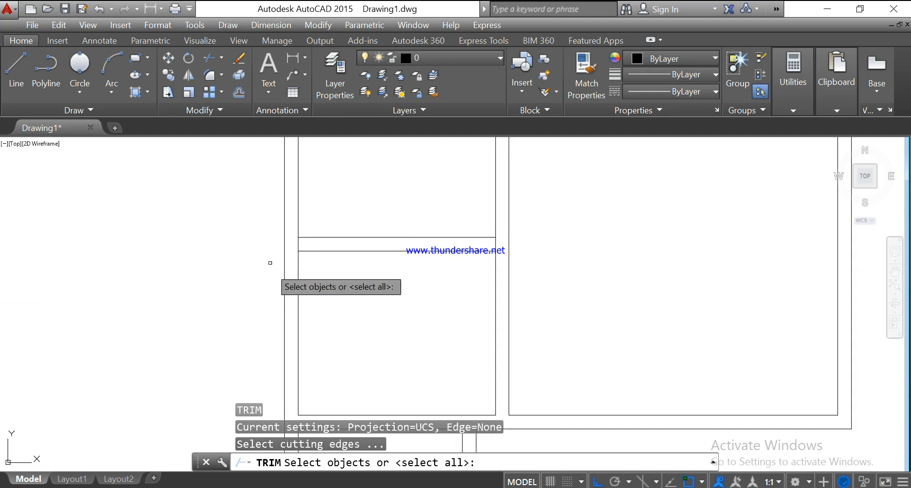
pyautogui.press('Return')
pyautogui.click(298, 243)
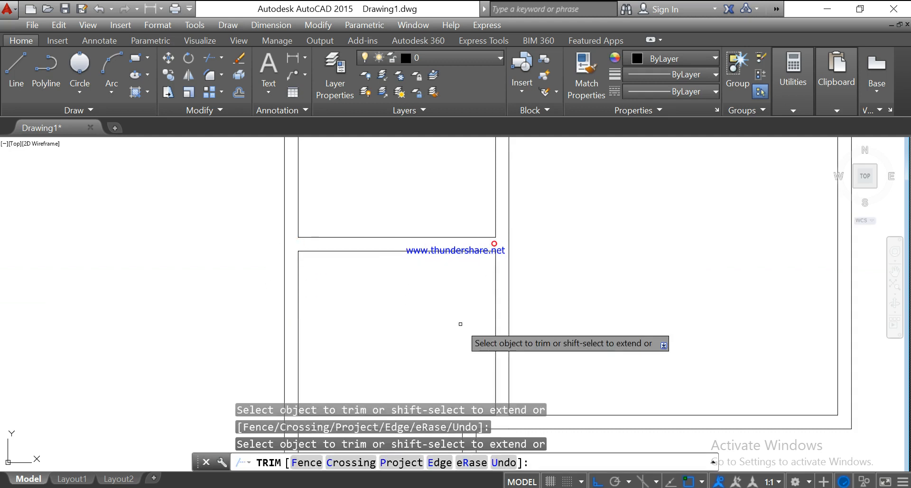
# Step: Draw a horizontal line across the upper right room, starting 5' above its lower outer-wall corner and ending at the partition wall
pyautogui.scroll(-3, 460, 323)
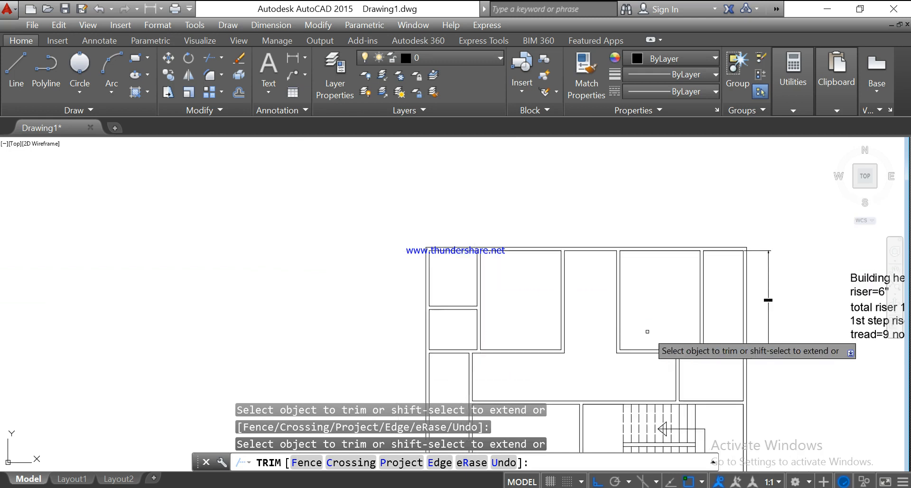
pyautogui.moveTo(651, 336)
pyautogui.mouseDown(button='middle')
pyautogui.moveTo(421, 377)
pyautogui.moveTo(332, 373)
pyautogui.mouseUp(button='middle')
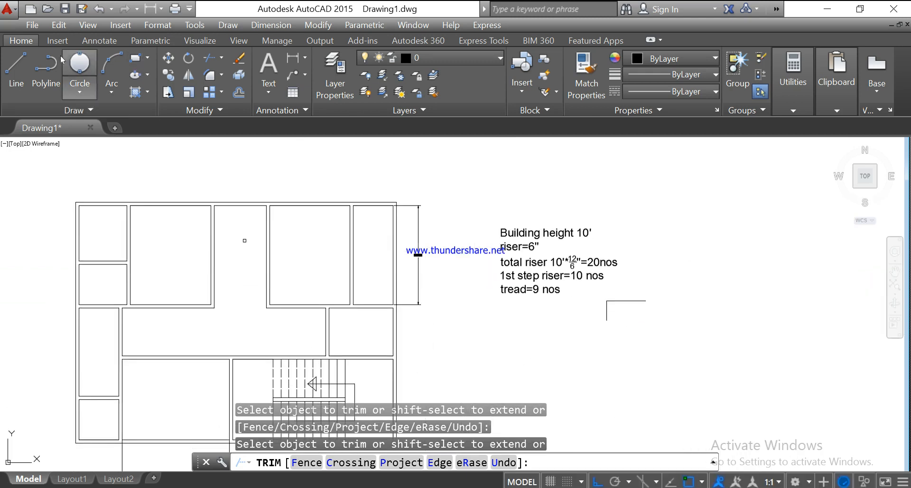
pyautogui.click(14, 81)
pyautogui.scroll(4, 379, 284)
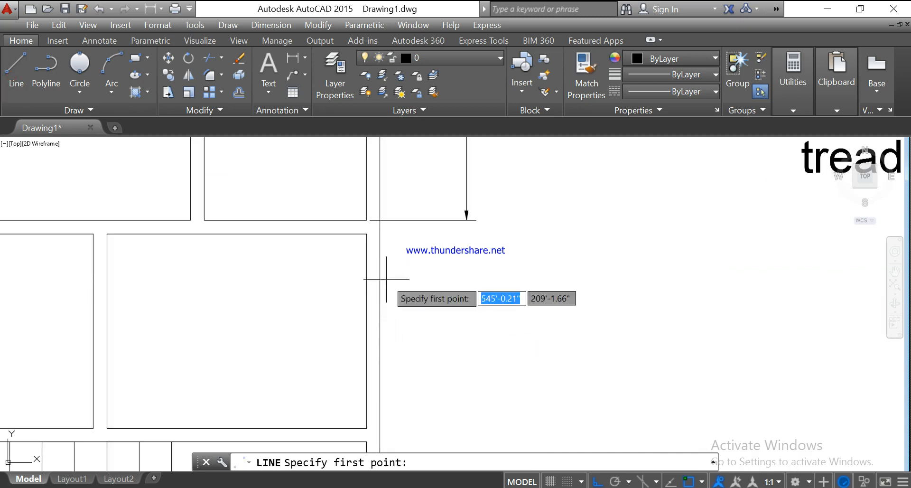
pyautogui.moveTo(377, 279); pyautogui.dragTo(366, 220, button='middle')
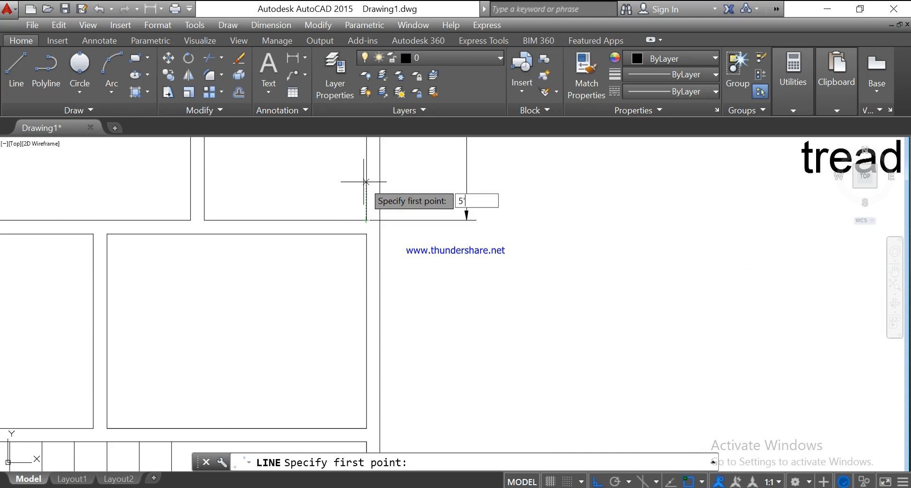
pyautogui.scroll(-2, 364, 182)
pyautogui.moveTo(365, 184); pyautogui.dragTo(388, 328, button='middle')
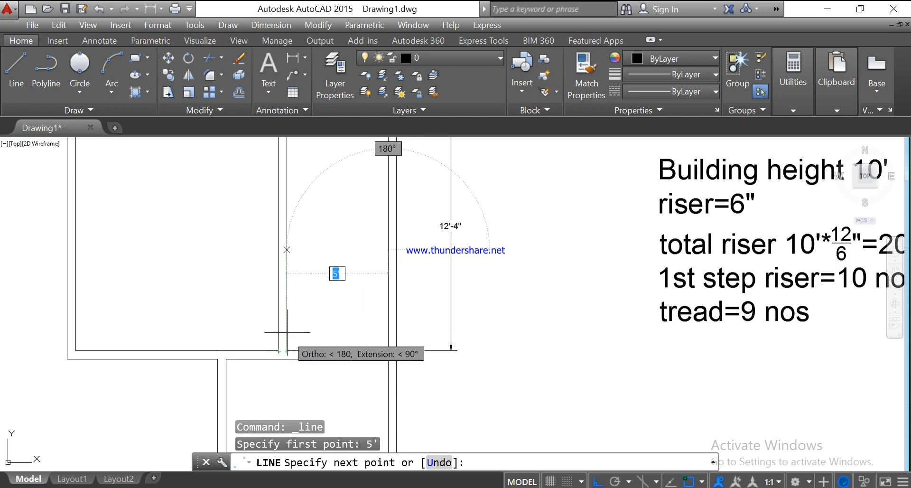
pyautogui.click(287, 249)
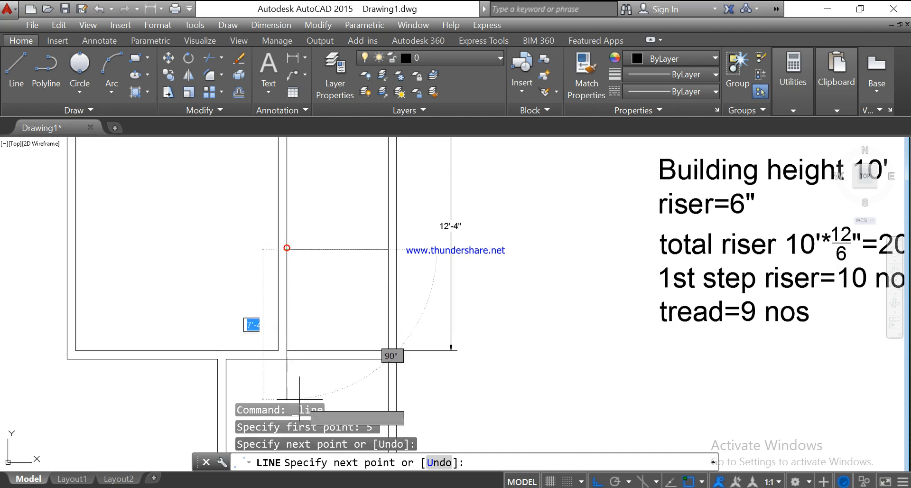
pyautogui.press('Escape')
# Step: Offset the horizontal line in the upper right room 5" upward and finish the Offset command
pyautogui.click(245, 95)
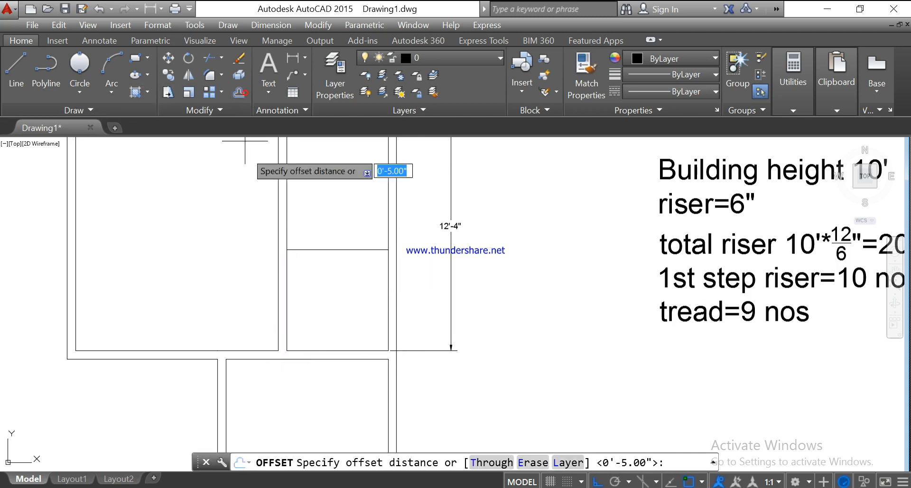
pyautogui.press('Return')
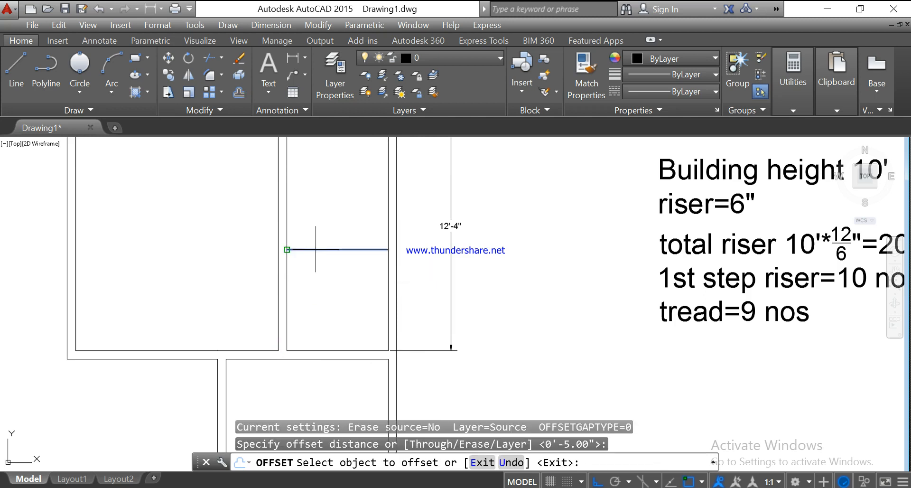
pyautogui.click(315, 249)
pyautogui.click(316, 225)
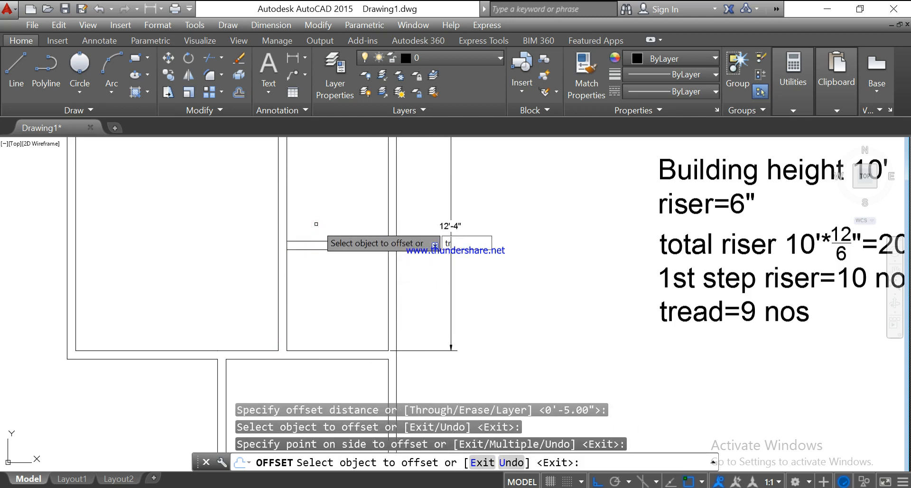
pyautogui.write('tr')
pyautogui.press('Return')
pyautogui.rightClick(313, 289)
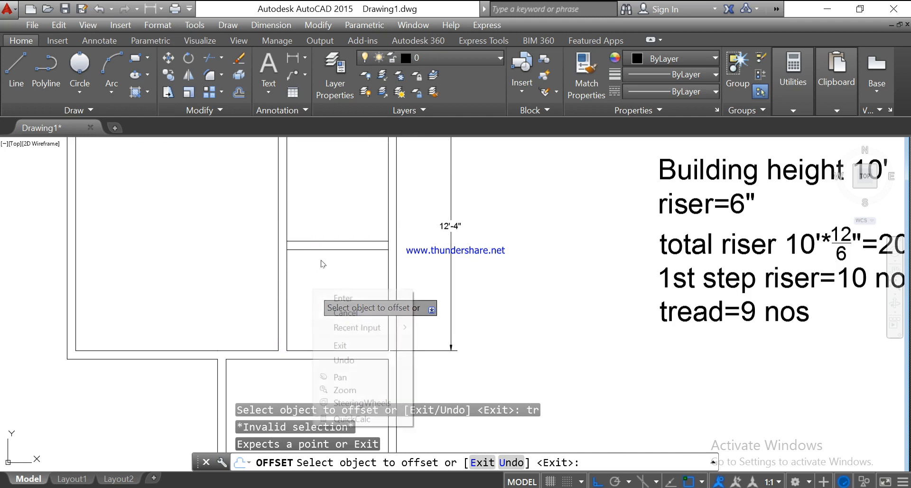
pyautogui.click(349, 297)
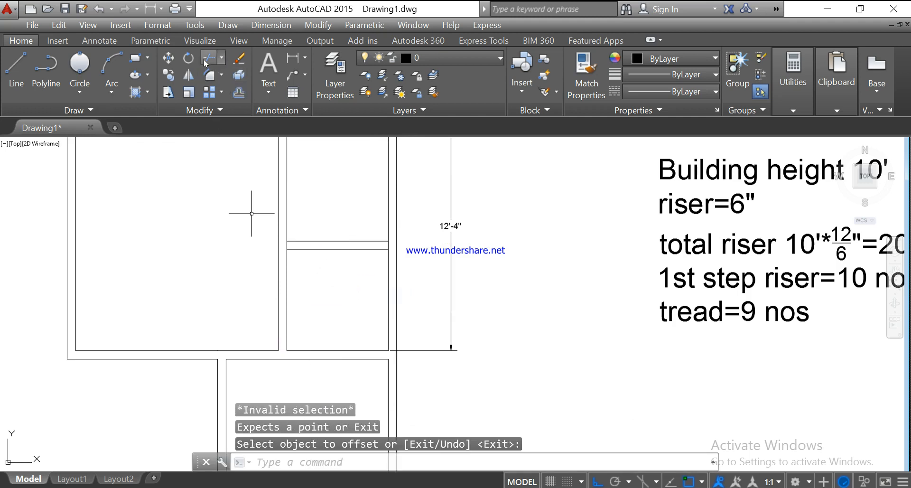
# Step: Trim the vertical wall lines across both ends of the new partition in the upper right room
pyautogui.click(205, 63)
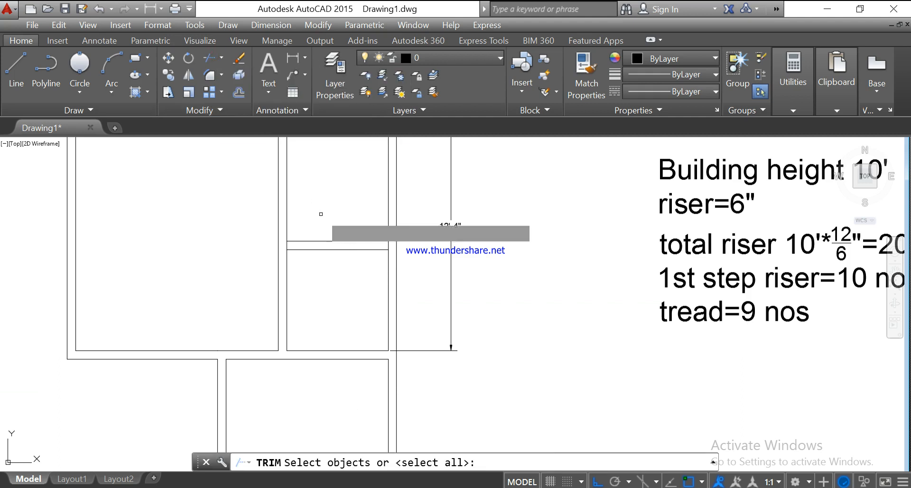
pyautogui.press('Return')
pyautogui.click(388, 245)
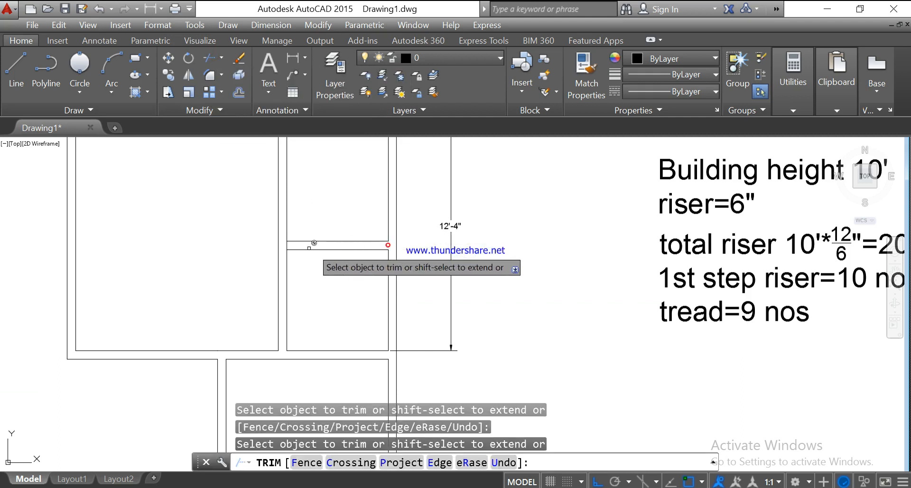
pyautogui.scroll(-5, 476, 304)
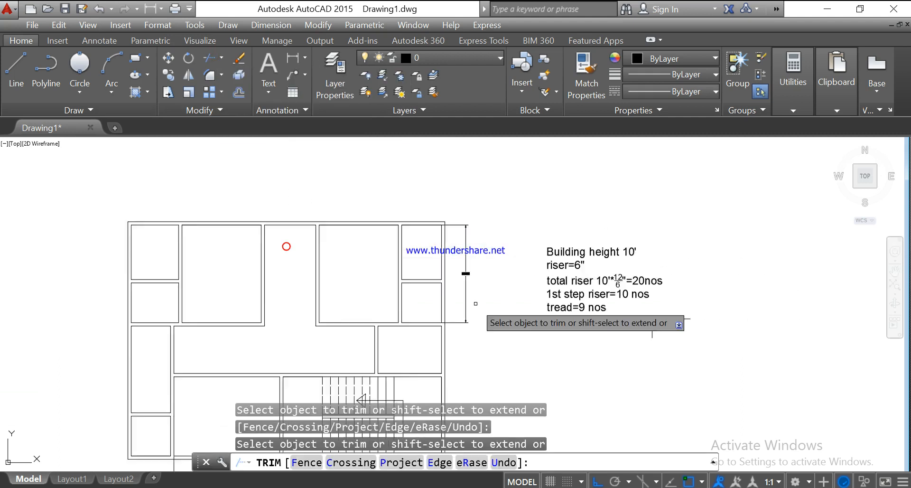
pyautogui.scroll(2, 384, 294)
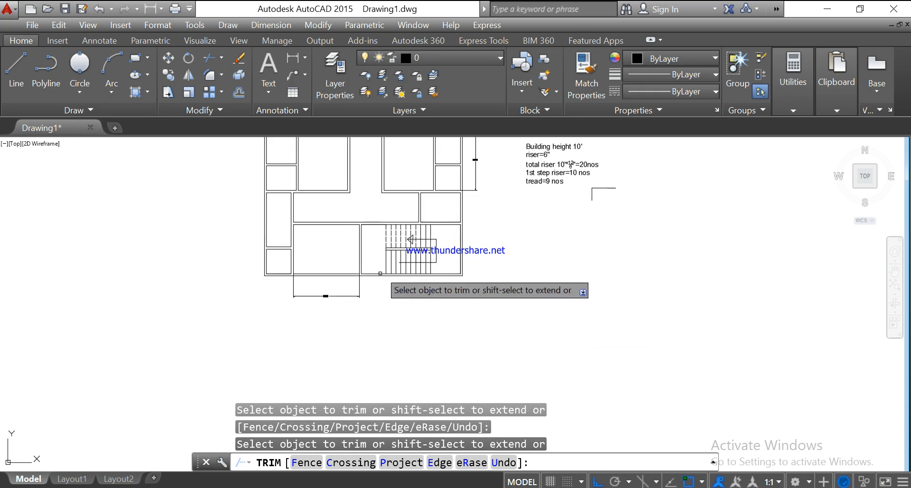
pyautogui.moveTo(366, 275); pyautogui.dragTo(376, 317, button='middle')
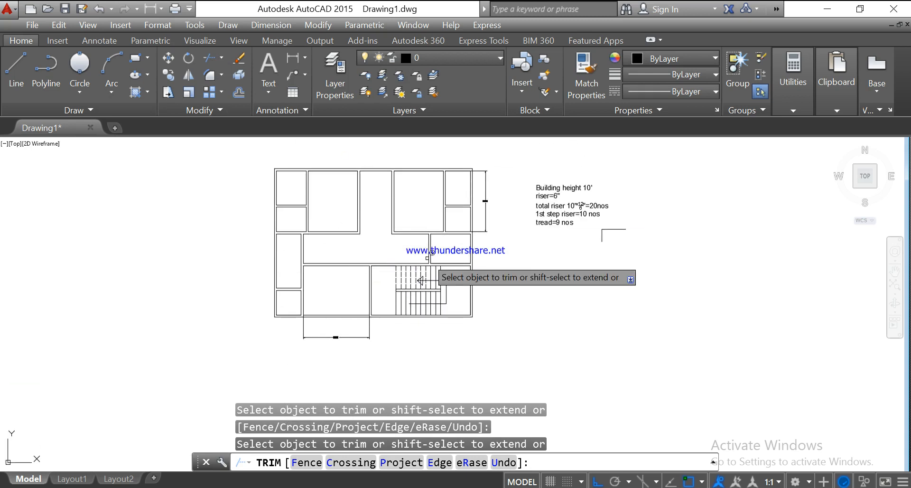